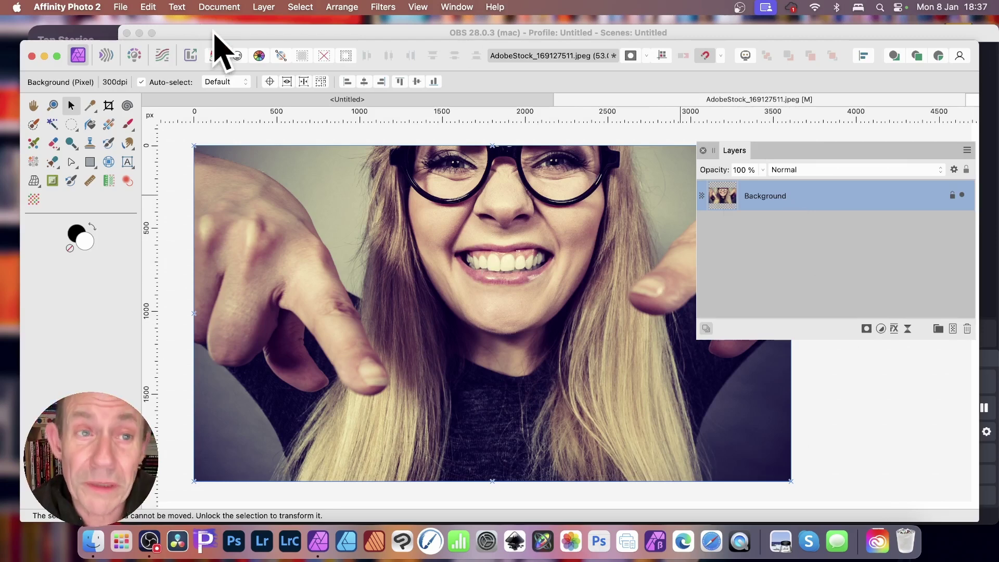
Duplicate the Background photo layer twice so two unlocked copies sit above the locked original.
{"action": "left_click", "coordinate": [268, 5]}
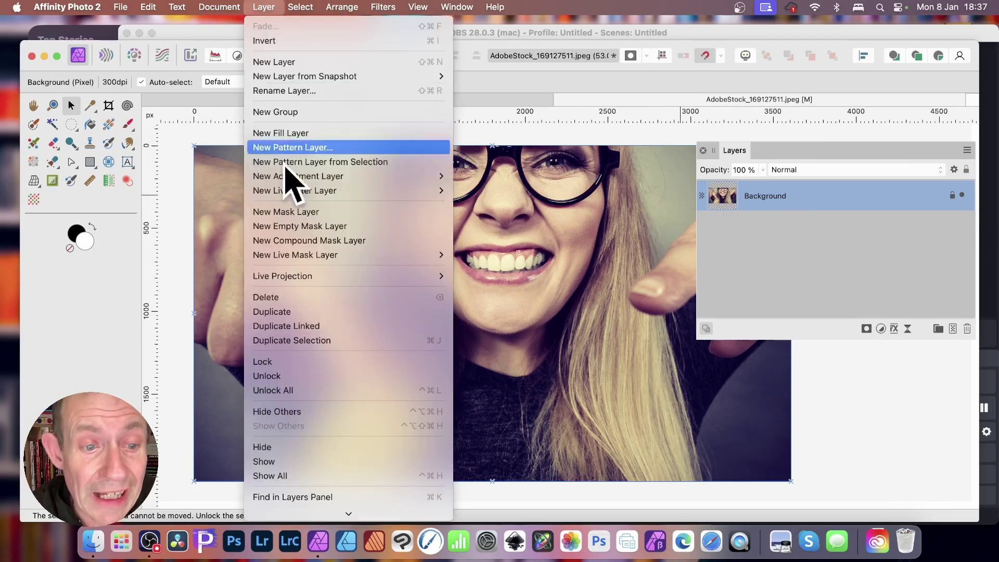
{"action": "left_click", "coordinate": [295, 311]}
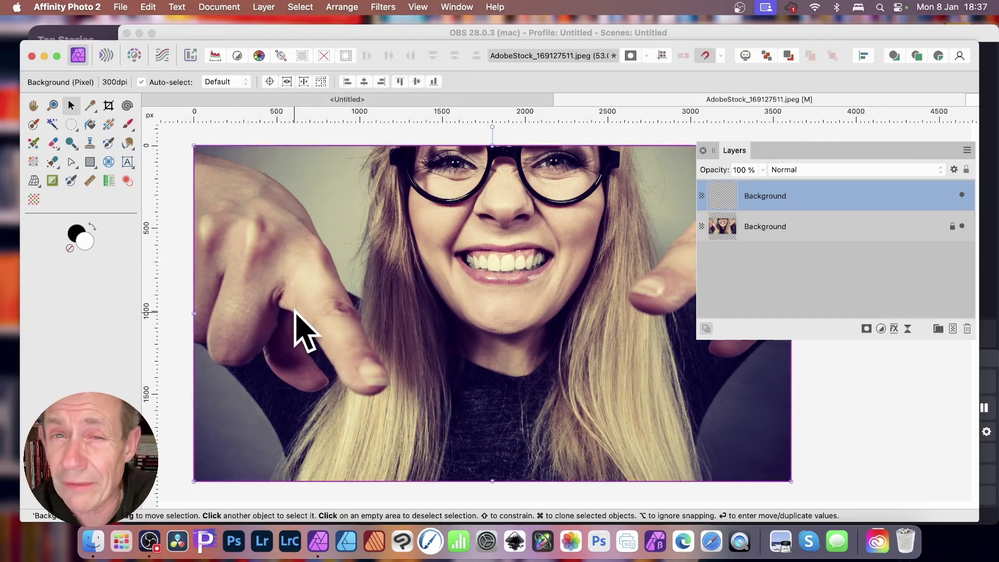
{"action": "left_click", "coordinate": [270, 7]}
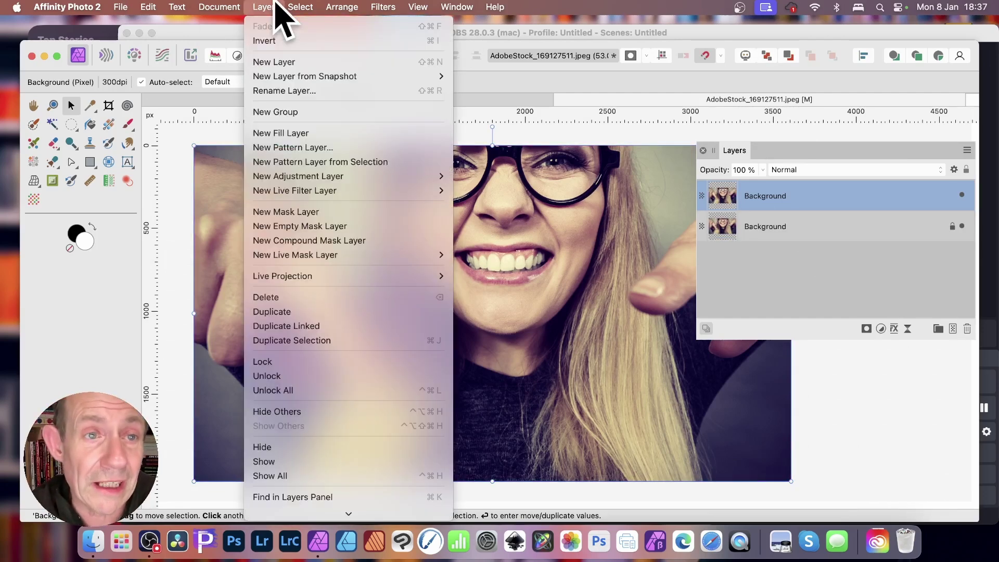
{"action": "left_click", "coordinate": [292, 314]}
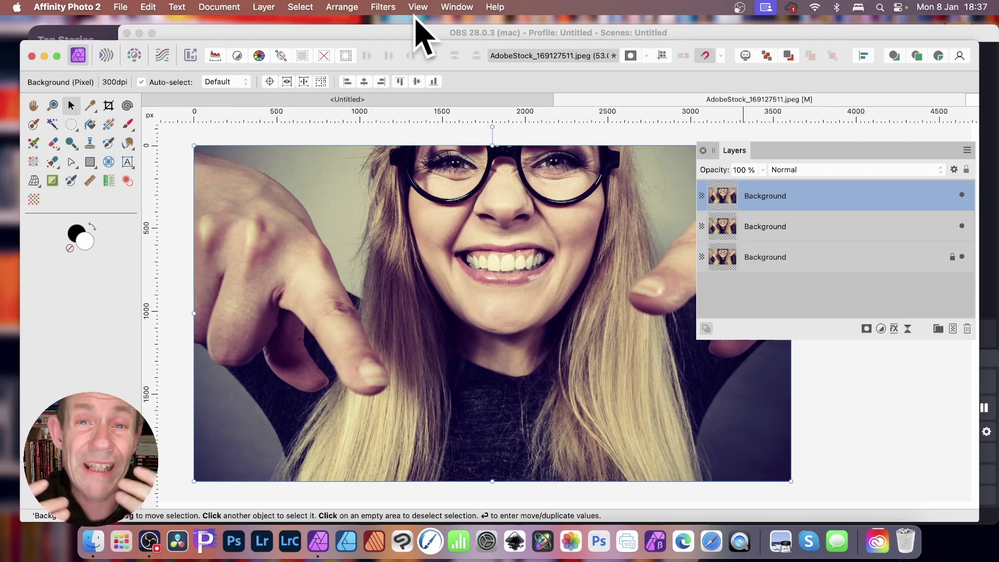
Start the Halftone filter on the uppermost photo copy and set its screen type to Monochrome.
{"action": "left_click", "coordinate": [385, 7]}
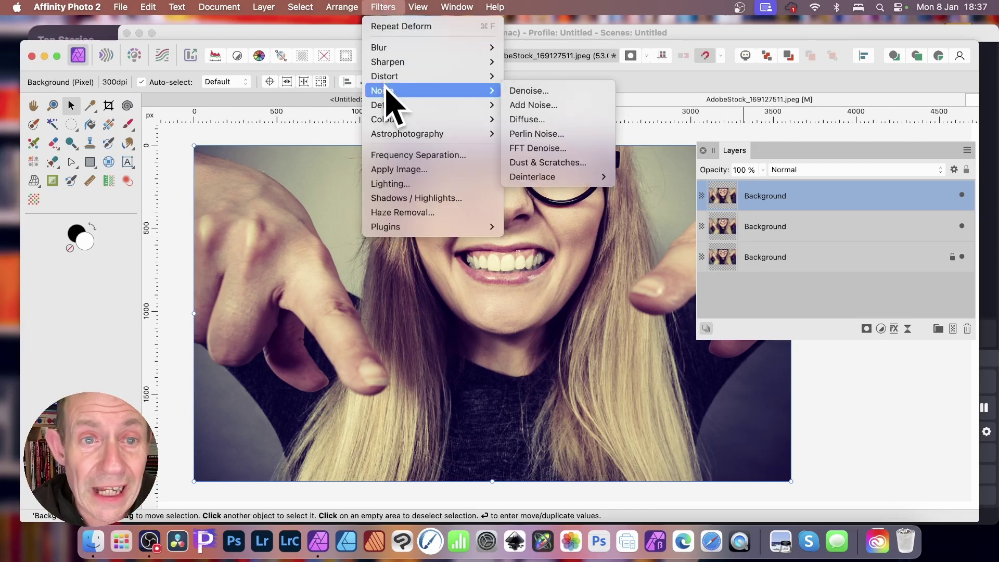
{"action": "mouse_move", "coordinate": [411, 121]}
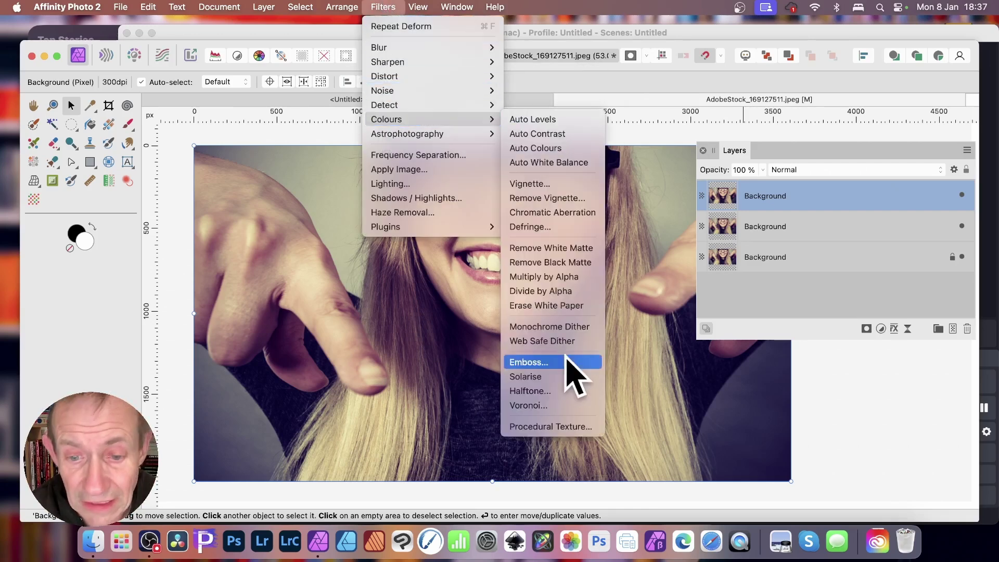
{"action": "left_click", "coordinate": [556, 391]}
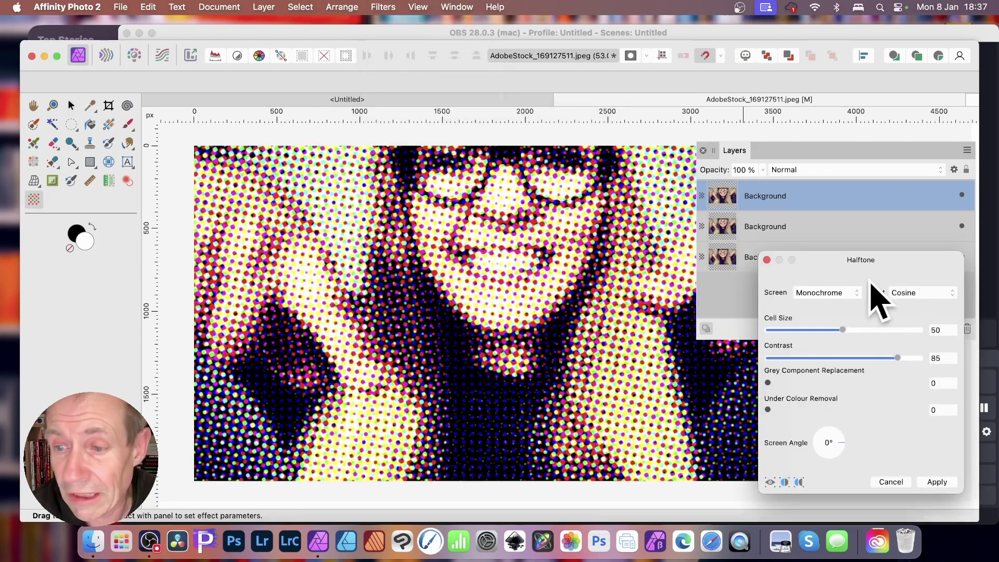
{"action": "left_click_drag", "start_coordinate": [774, 260], "coordinate": [604, 143]}
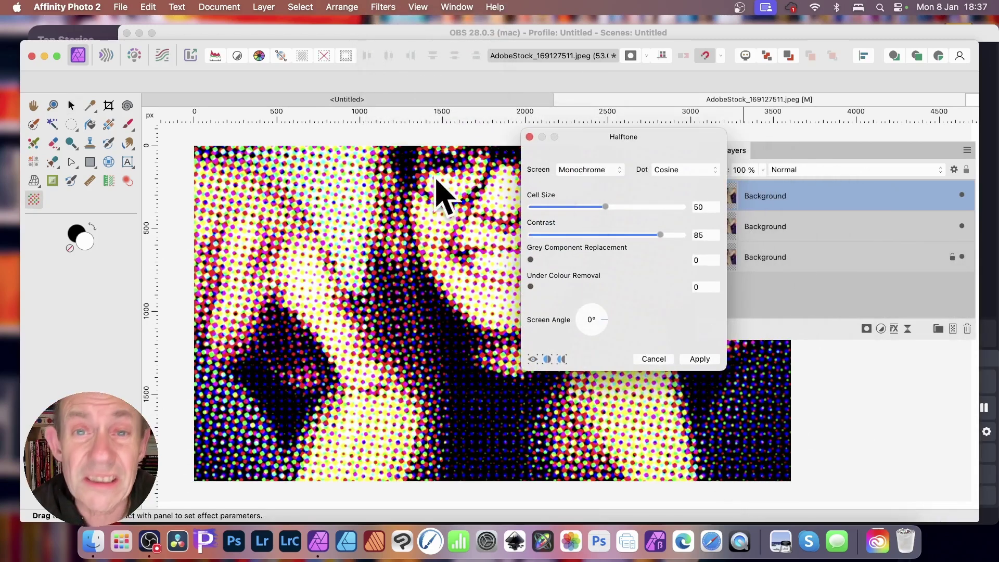
{"action": "left_click", "coordinate": [587, 172]}
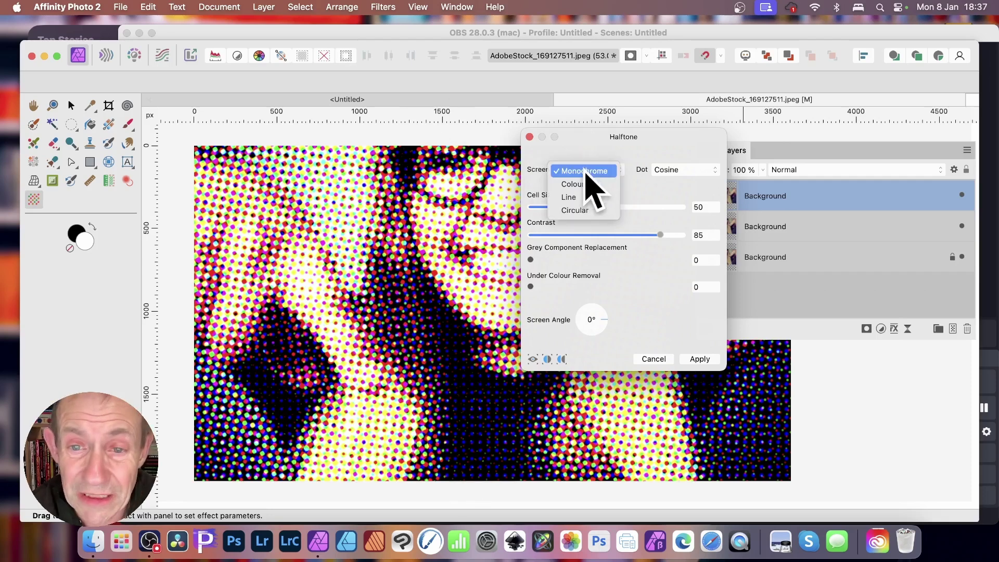
{"action": "left_click", "coordinate": [585, 172]}
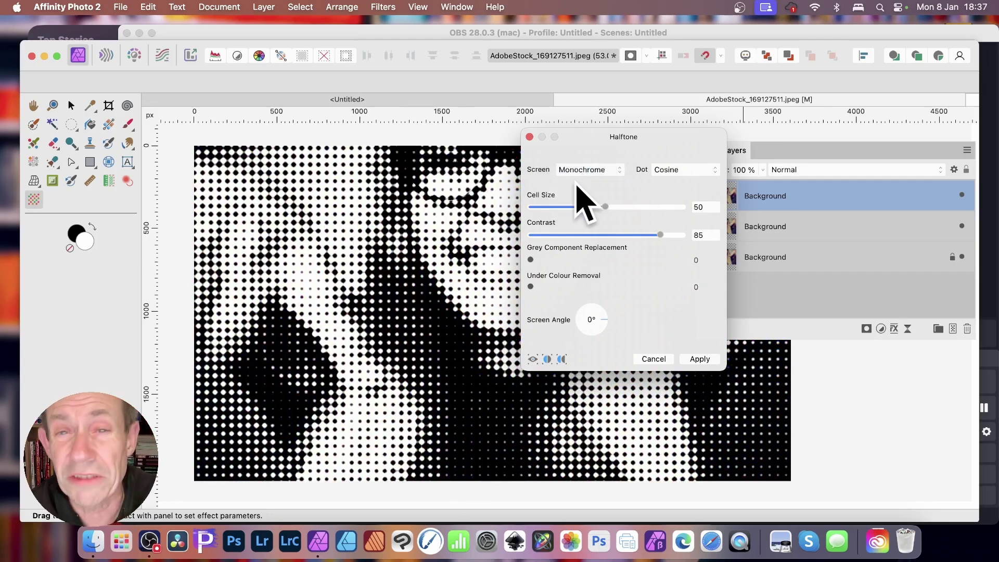
{"action": "left_click_drag", "start_coordinate": [614, 138], "coordinate": [704, 140]}
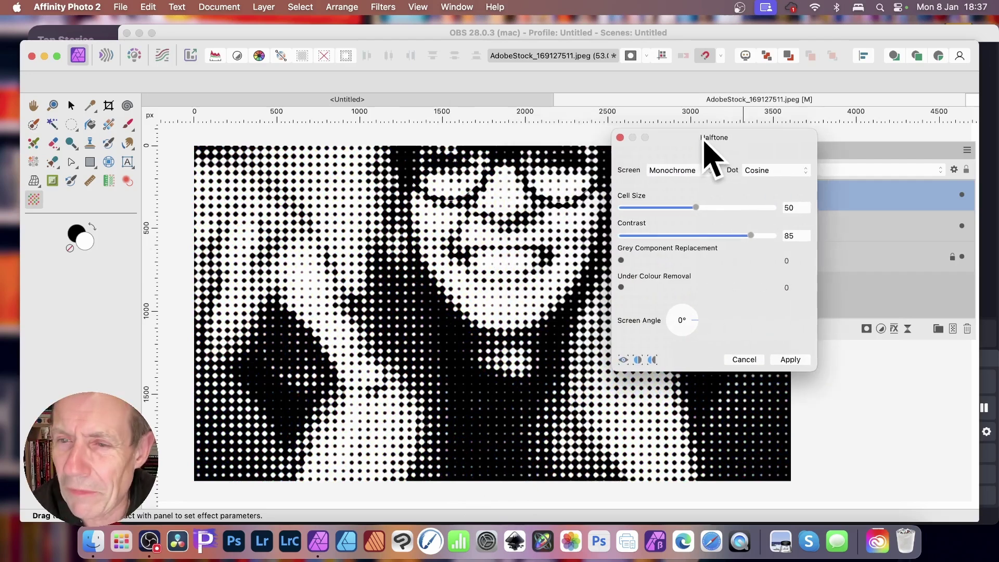
Try the Round dot shape for the halftone and return the dot to Cosine.
{"action": "left_click", "coordinate": [752, 172]}
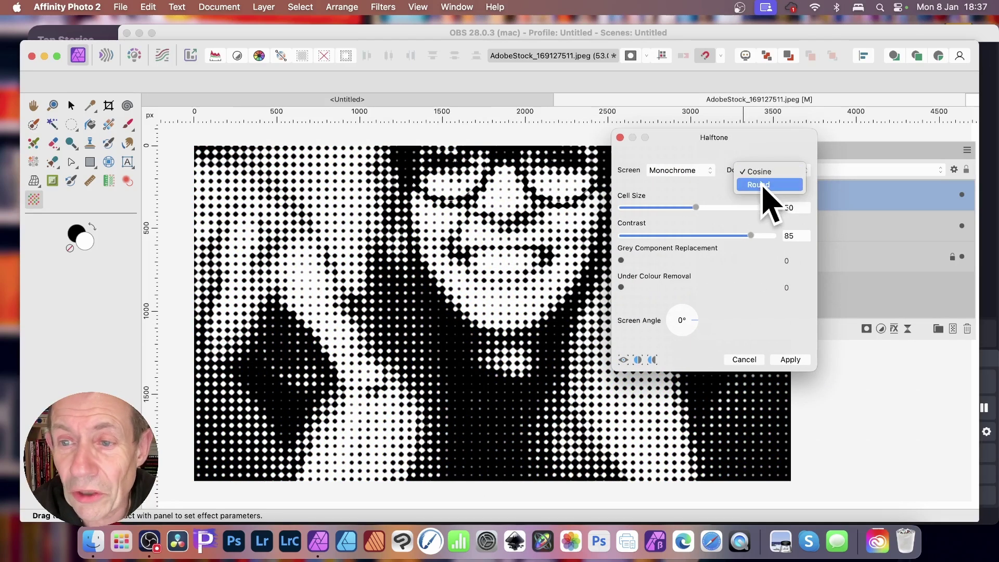
{"action": "left_click", "coordinate": [765, 187]}
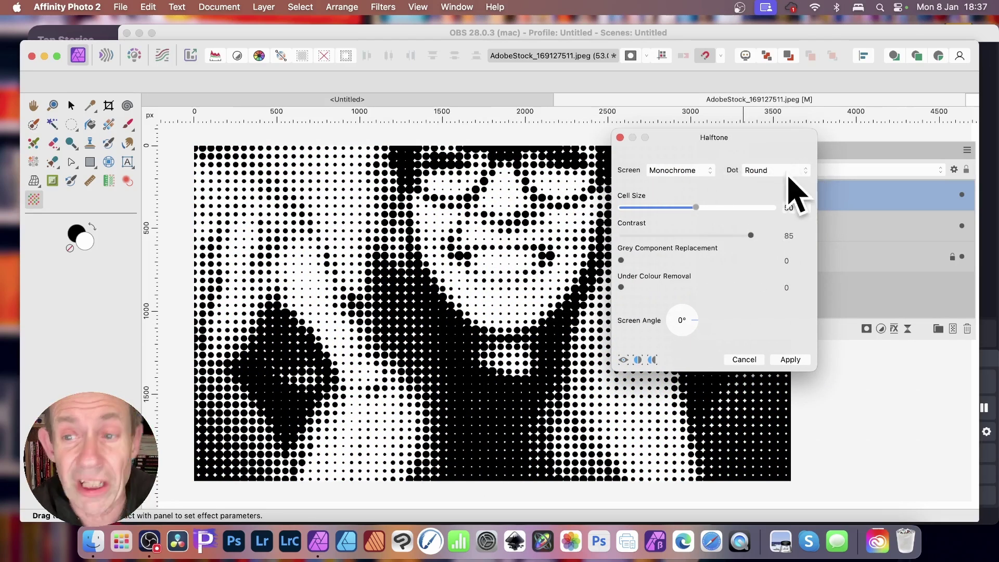
{"action": "left_click", "coordinate": [772, 166]}
{"action": "left_click", "coordinate": [770, 159]}
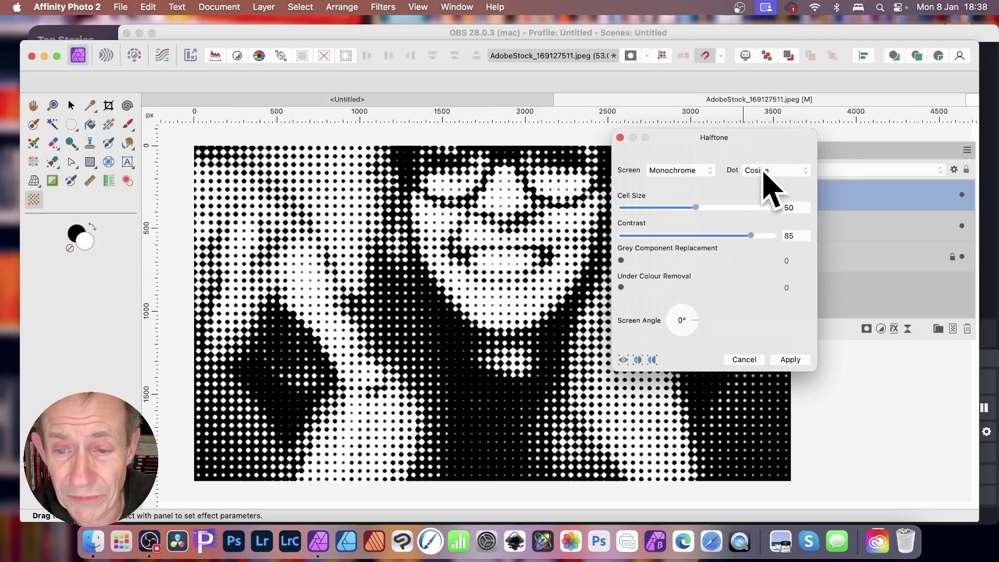
Try the other halftone screen types on the photo, including Colour and Circular.
{"action": "left_click", "coordinate": [679, 171]}
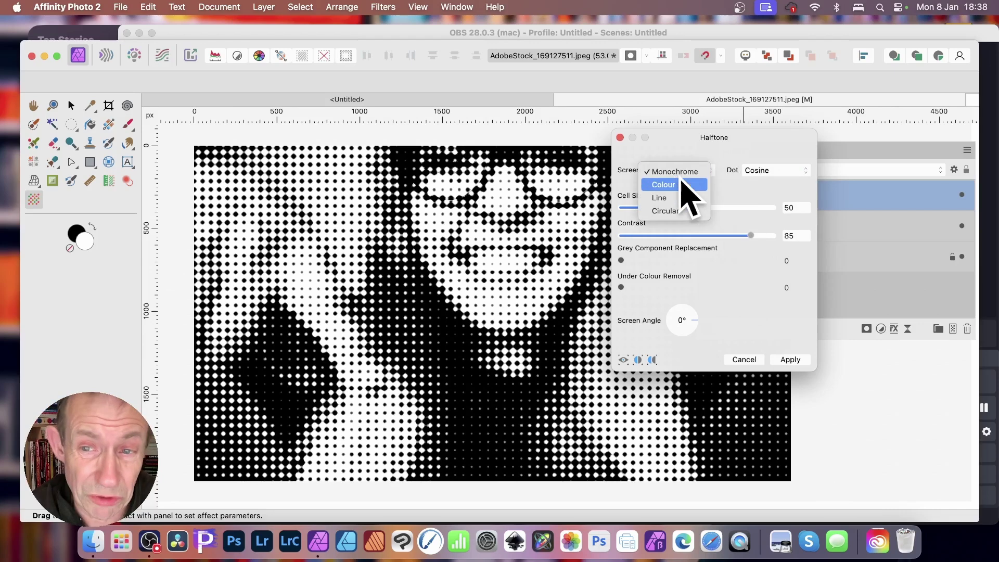
{"action": "left_click", "coordinate": [677, 185]}
{"action": "left_click", "coordinate": [679, 174]}
{"action": "left_click", "coordinate": [675, 184]}
{"action": "left_click", "coordinate": [675, 182]}
{"action": "left_click", "coordinate": [675, 185]}
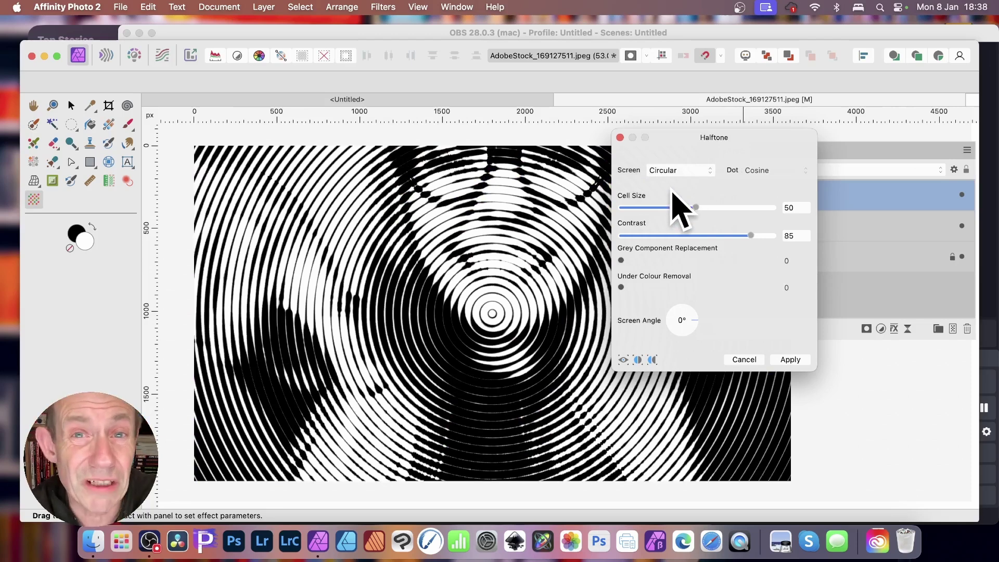
Set the halftone screen back to Monochrome and apply the filter.
{"action": "left_click", "coordinate": [674, 176]}
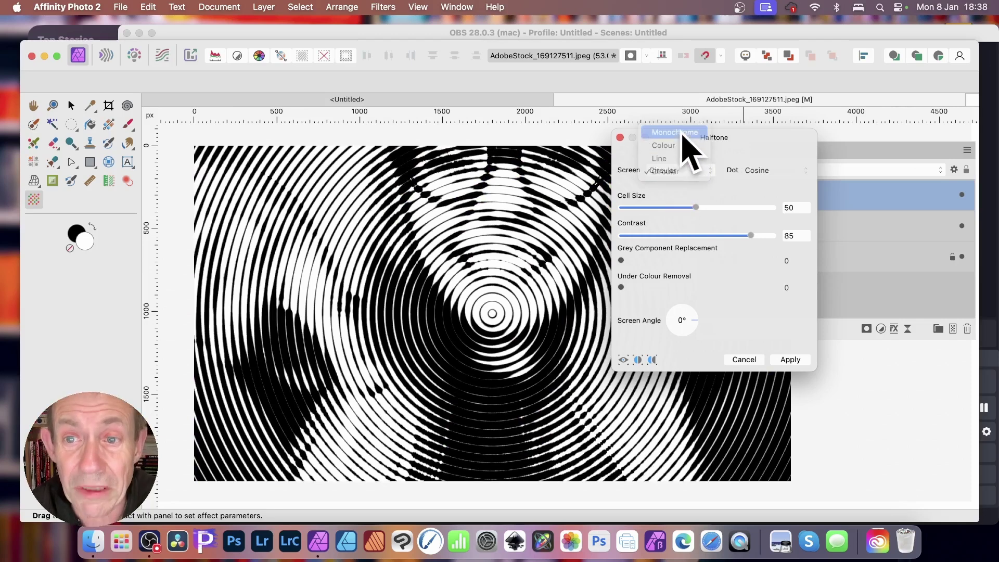
{"action": "left_click", "coordinate": [678, 136]}
{"action": "left_click", "coordinate": [789, 359]}
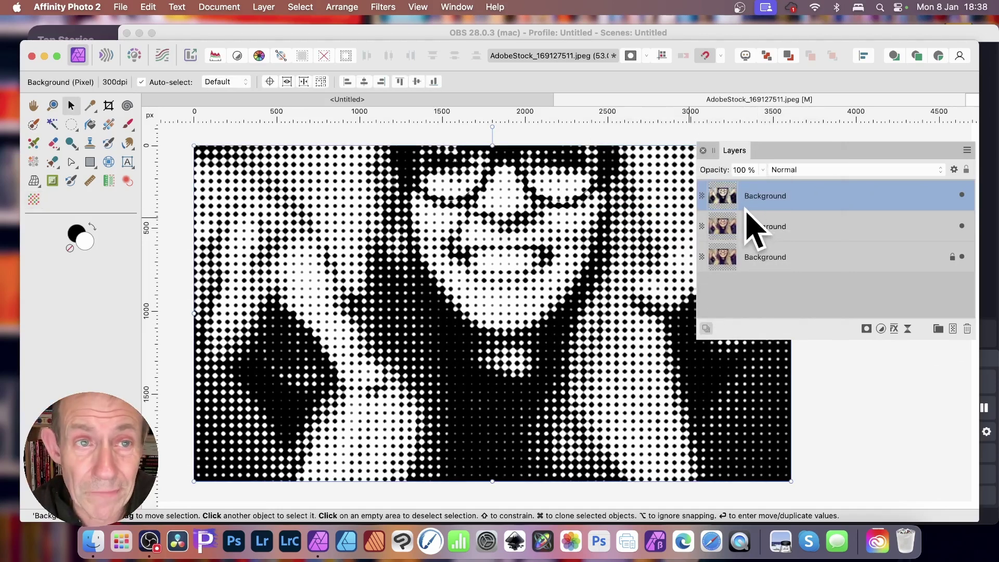
Rasterise the halftone layer to a mask and nest it inside the unlocked photo copy below it.
{"action": "left_click", "coordinate": [265, 7]}
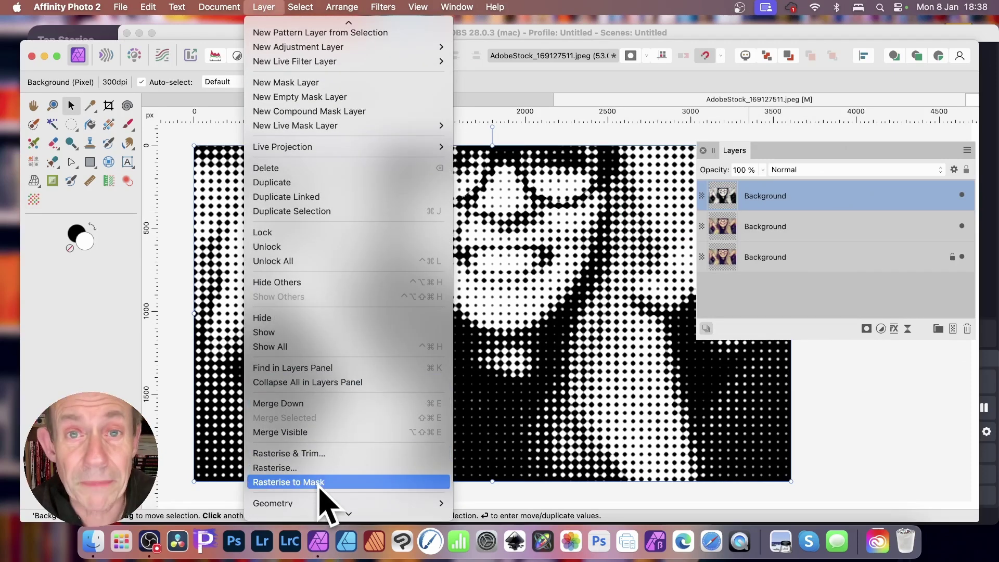
{"action": "left_click", "coordinate": [320, 484]}
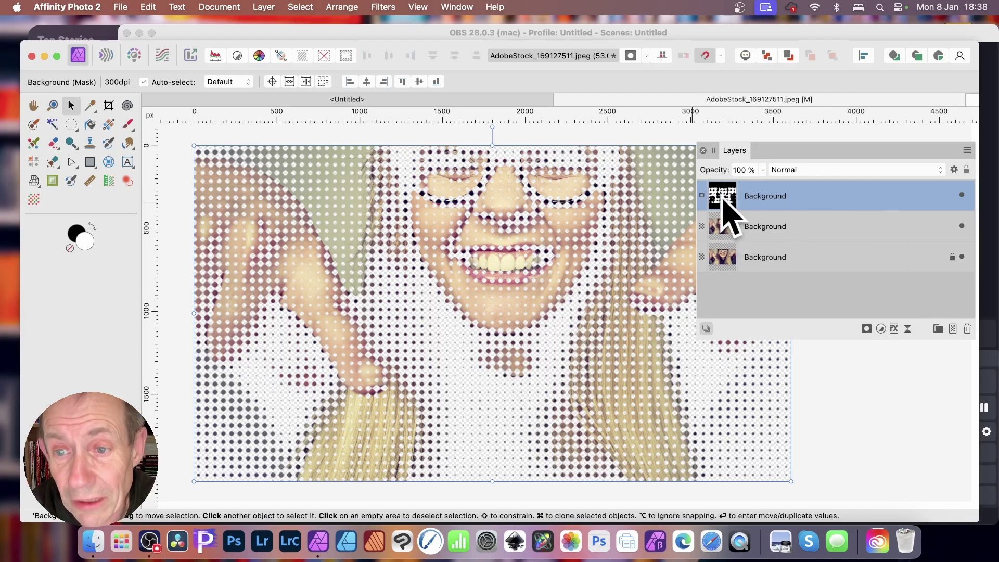
{"action": "left_click_drag", "start_coordinate": [720, 200], "coordinate": [778, 230]}
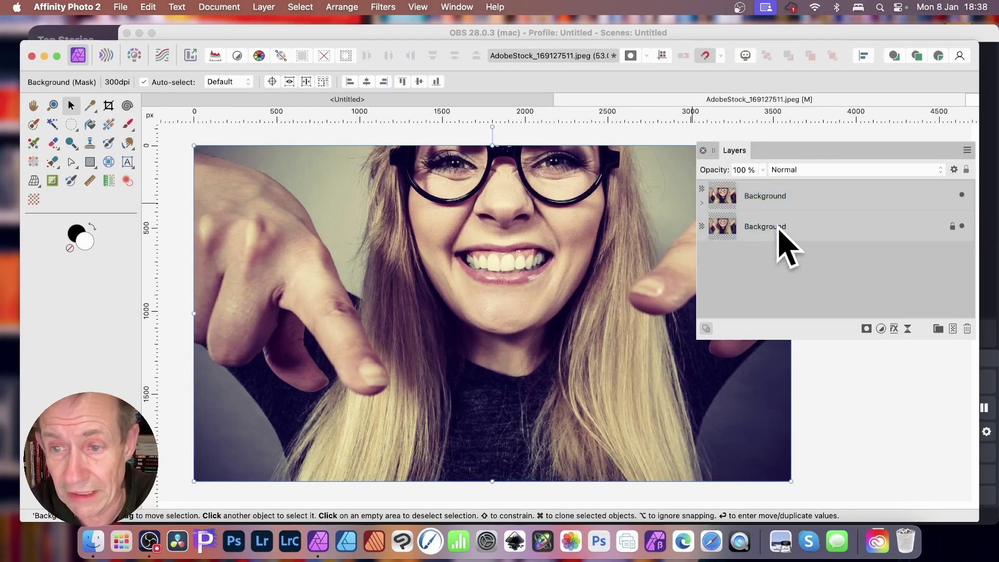
Add a 3D layer effect with a 26 px radius to the photo copy that holds the halftone mask.
{"action": "left_click", "coordinate": [703, 204]}
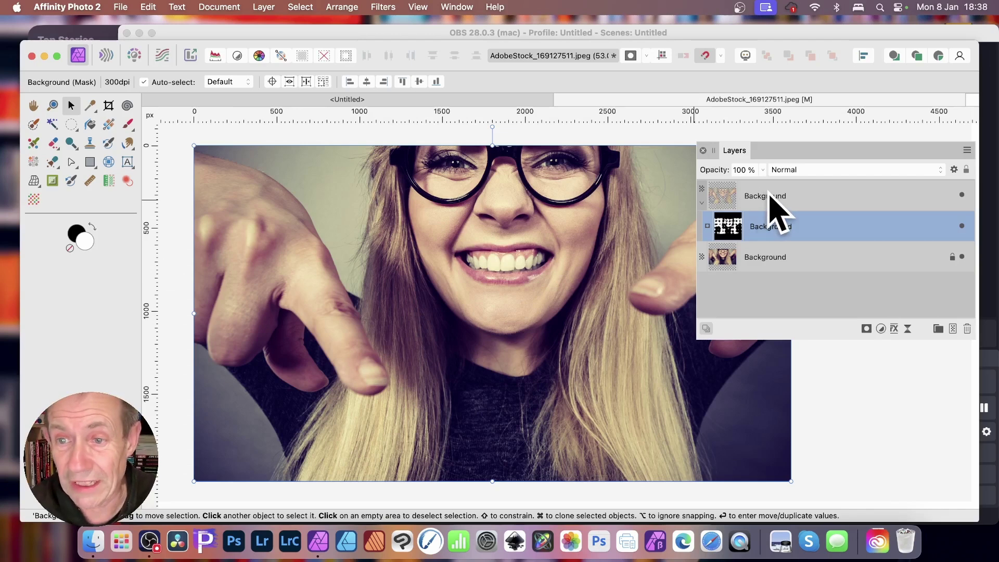
{"action": "left_click", "coordinate": [747, 196]}
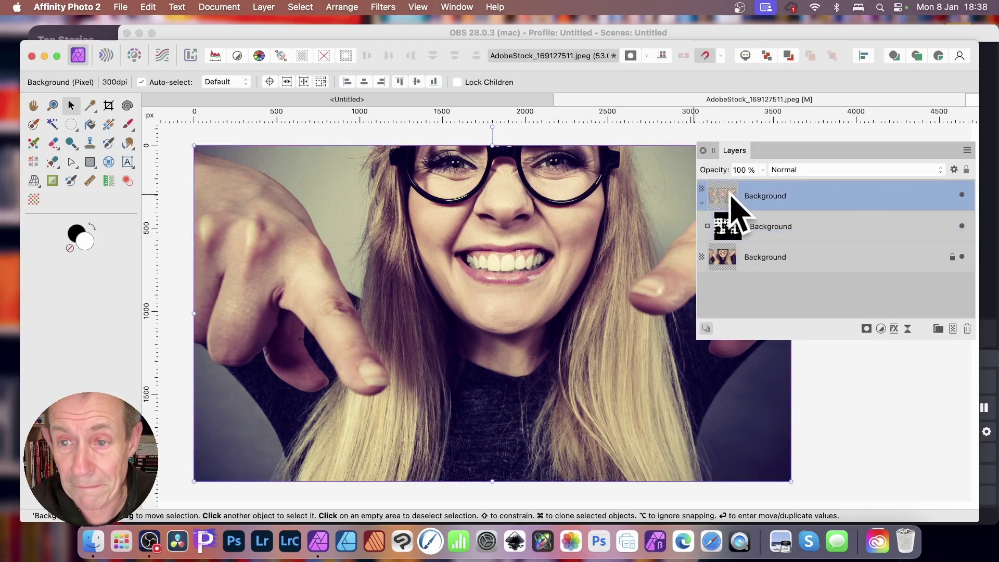
{"action": "left_click", "coordinate": [894, 329]}
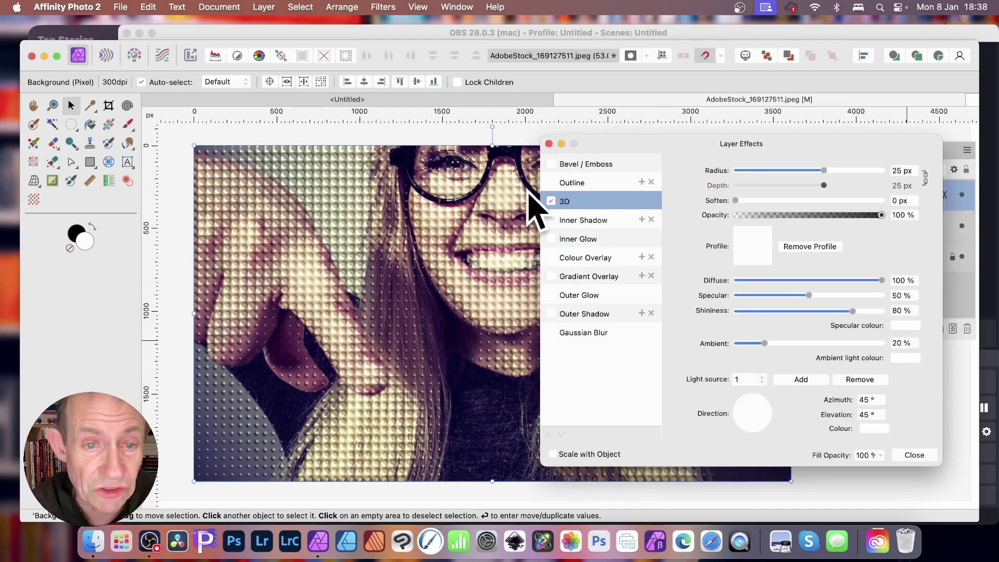
{"action": "left_click_drag", "start_coordinate": [747, 152], "coordinate": [678, 121]}
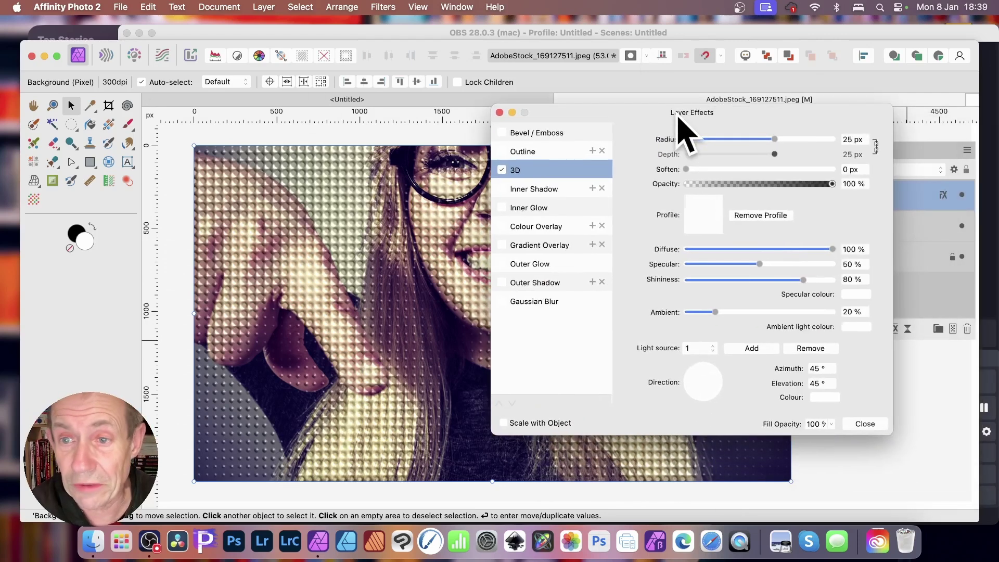
{"action": "mouse_move", "coordinate": [787, 141]}
{"action": "left_mouse_down"}
{"action": "mouse_move", "coordinate": [806, 141]}
{"action": "mouse_move", "coordinate": [741, 139]}
{"action": "mouse_move", "coordinate": [781, 141]}
{"action": "left_mouse_up"}
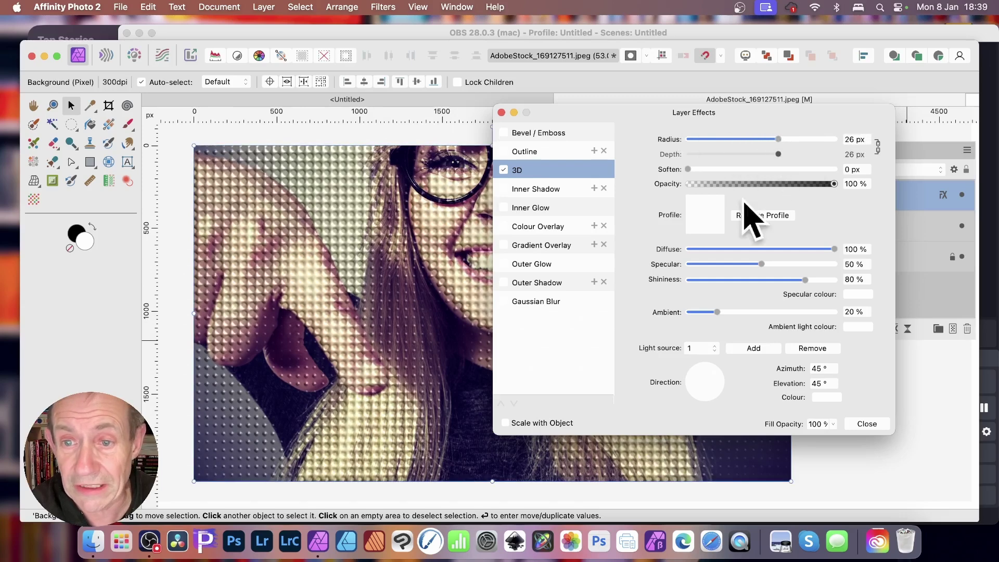
Give the 3D effect the fourth standard profile, the curve that rises steeply and flattens out, and close the layer effects.
{"action": "left_click", "coordinate": [713, 218]}
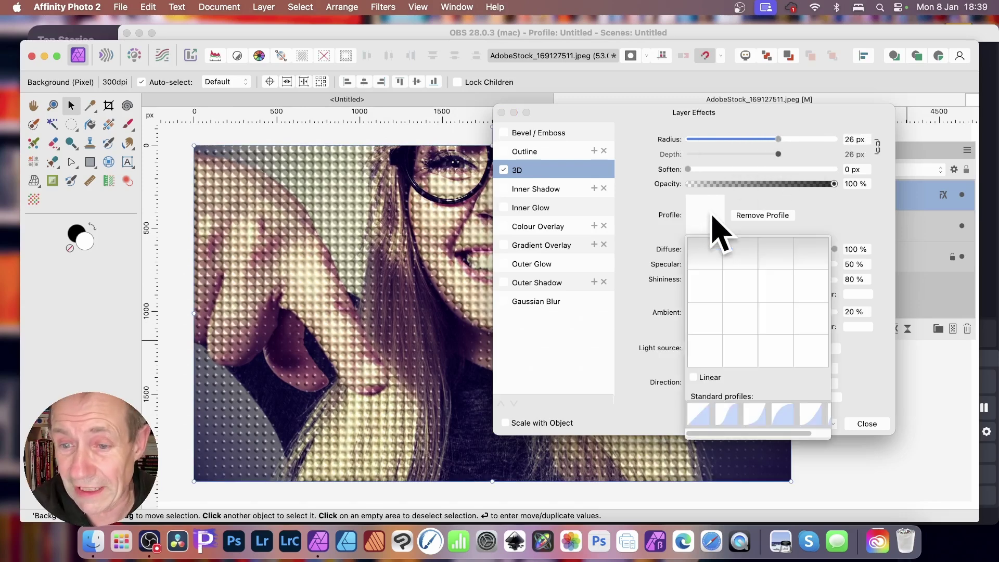
{"action": "left_click", "coordinate": [756, 414]}
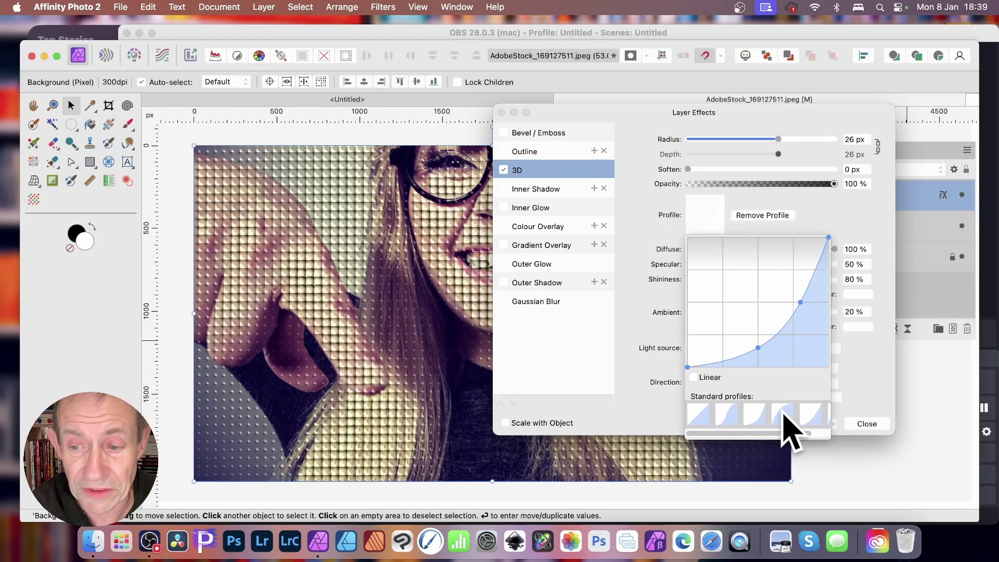
{"action": "left_click", "coordinate": [784, 411]}
{"action": "left_click", "coordinate": [810, 412]}
{"action": "left_click", "coordinate": [785, 413]}
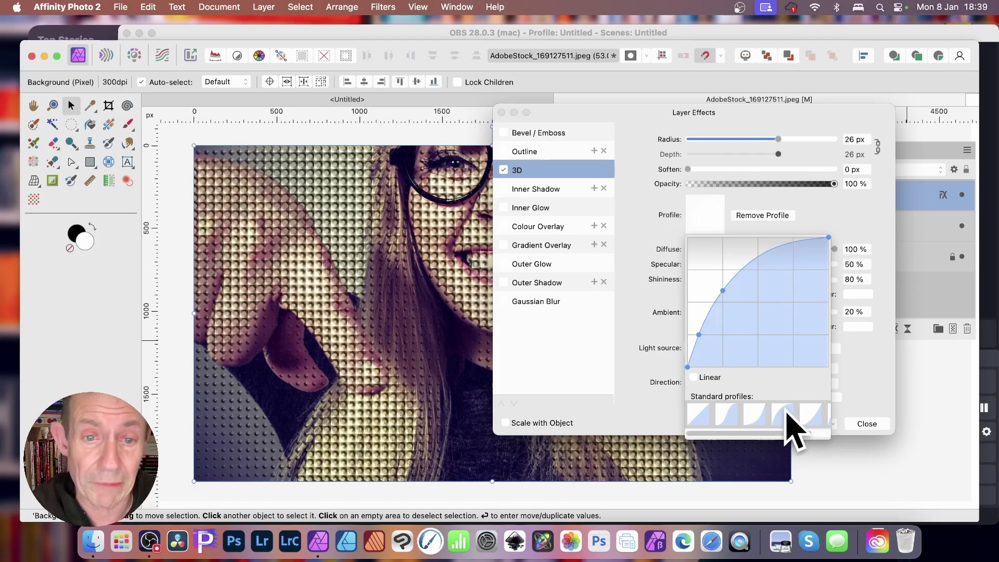
{"action": "left_click", "coordinate": [853, 223]}
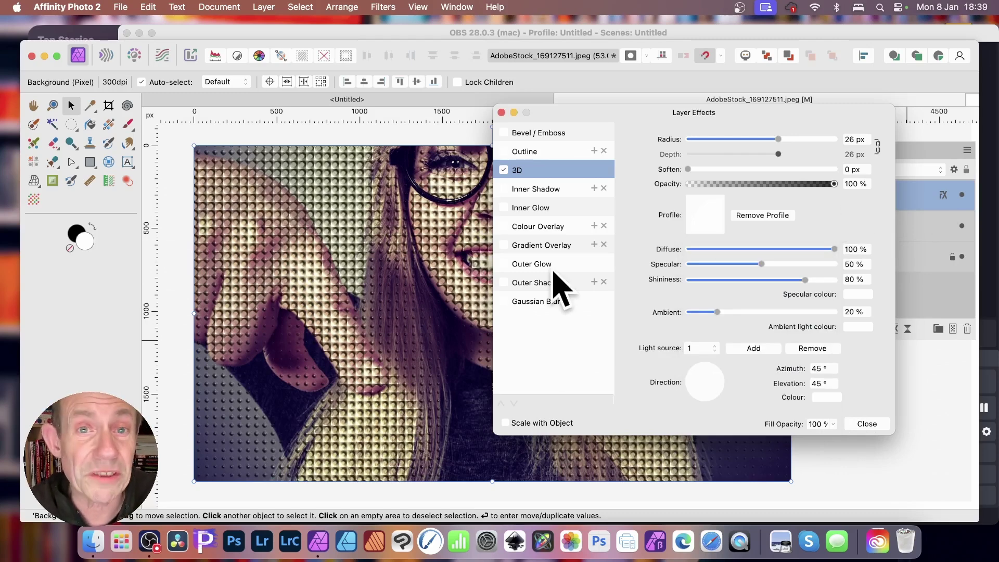
{"action": "left_click", "coordinate": [865, 424]}
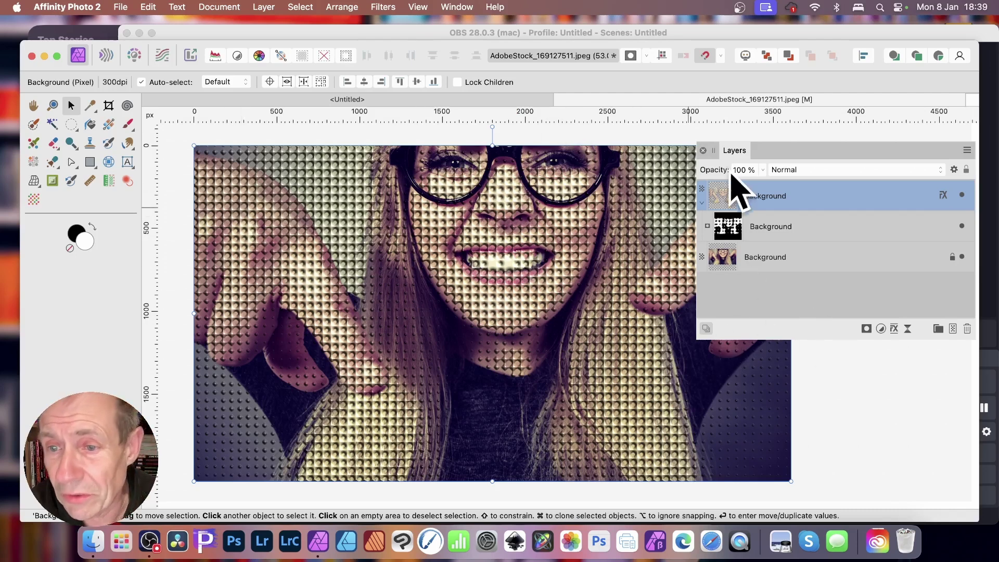
Start the Deform filter on the nested halftone mask and place anchor points across the face, the hair and beside the neck.
{"action": "left_click", "coordinate": [761, 227]}
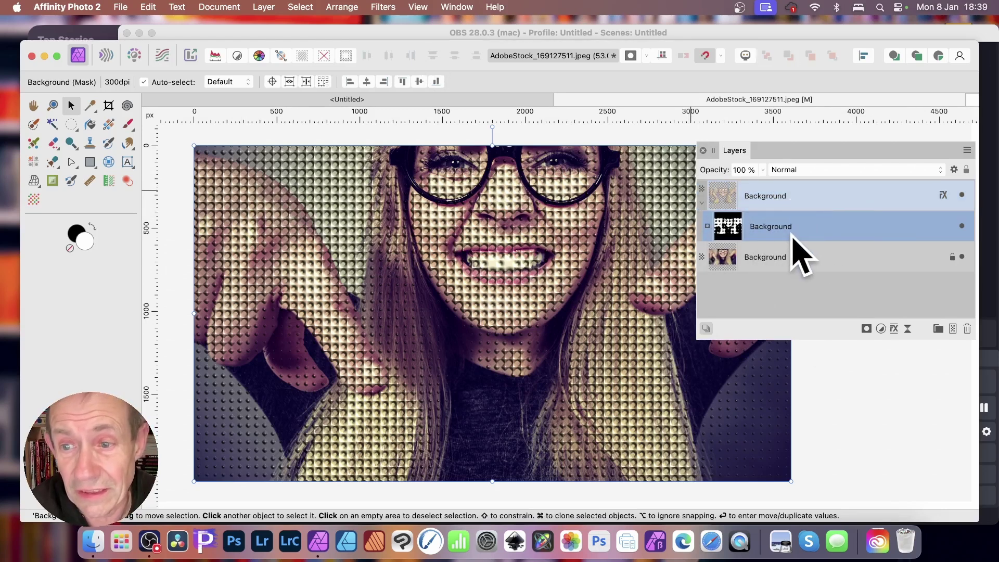
{"action": "left_click", "coordinate": [391, 8]}
{"action": "mouse_move", "coordinate": [405, 75]}
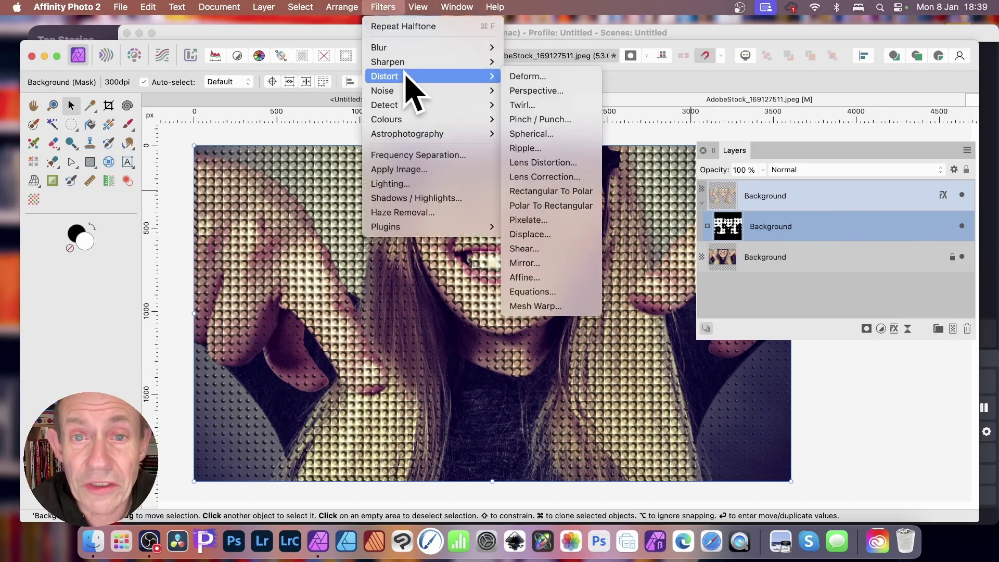
{"action": "left_click", "coordinate": [525, 76]}
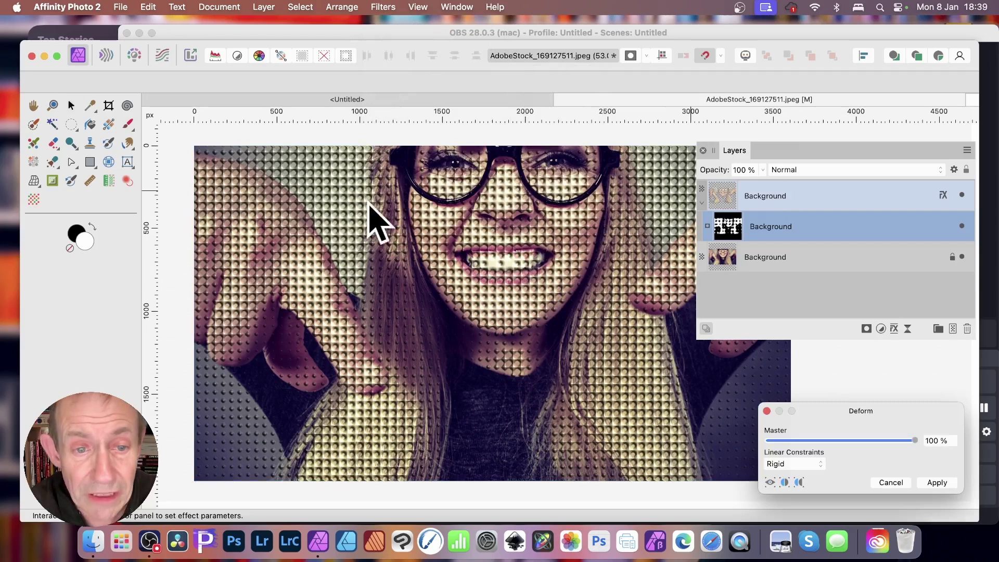
{"action": "left_click", "coordinate": [515, 188]}
{"action": "left_click", "coordinate": [524, 281]}
{"action": "left_click", "coordinate": [411, 303]}
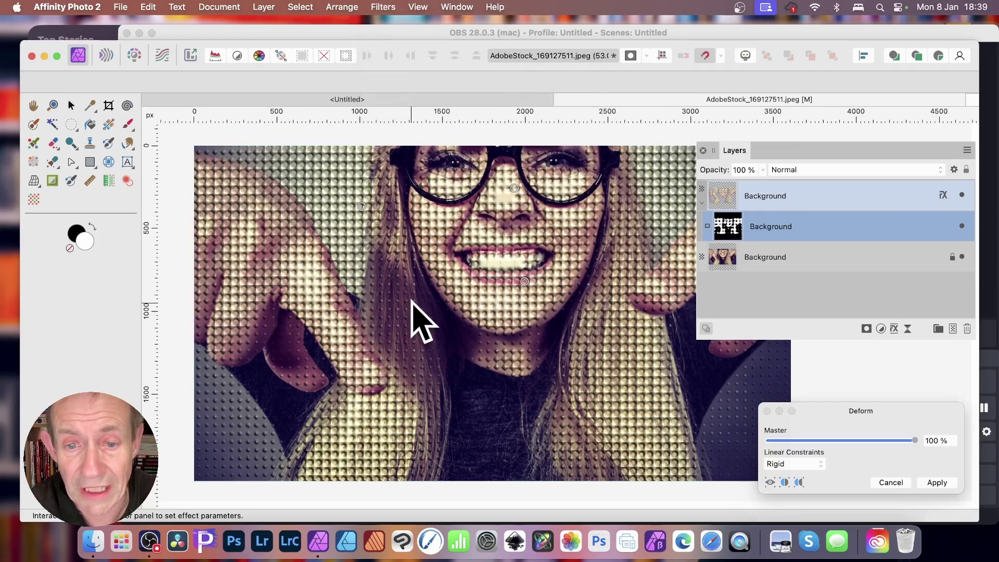
{"action": "left_click", "coordinate": [604, 360]}
Pull several Deform points over the hair, face and shoulder in different directions to warp the halftone dots, and apply the filter.
{"action": "left_click_drag", "start_coordinate": [410, 303], "coordinate": [241, 324]}
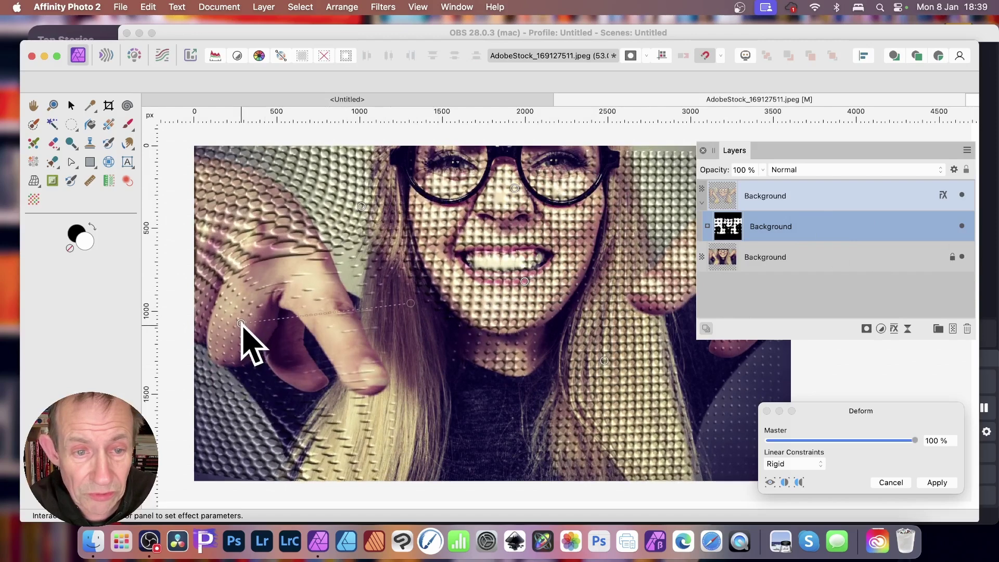
{"action": "left_click", "coordinate": [468, 243]}
{"action": "left_click_drag", "start_coordinate": [468, 244], "coordinate": [475, 225]}
{"action": "left_click_drag", "start_coordinate": [514, 189], "coordinate": [529, 162]}
{"action": "mouse_move", "coordinate": [604, 220]}
{"action": "left_mouse_down"}
{"action": "mouse_move", "coordinate": [673, 251]}
{"action": "mouse_move", "coordinate": [708, 200]}
{"action": "mouse_move", "coordinate": [720, 152]}
{"action": "mouse_move", "coordinate": [697, 155]}
{"action": "left_mouse_up"}
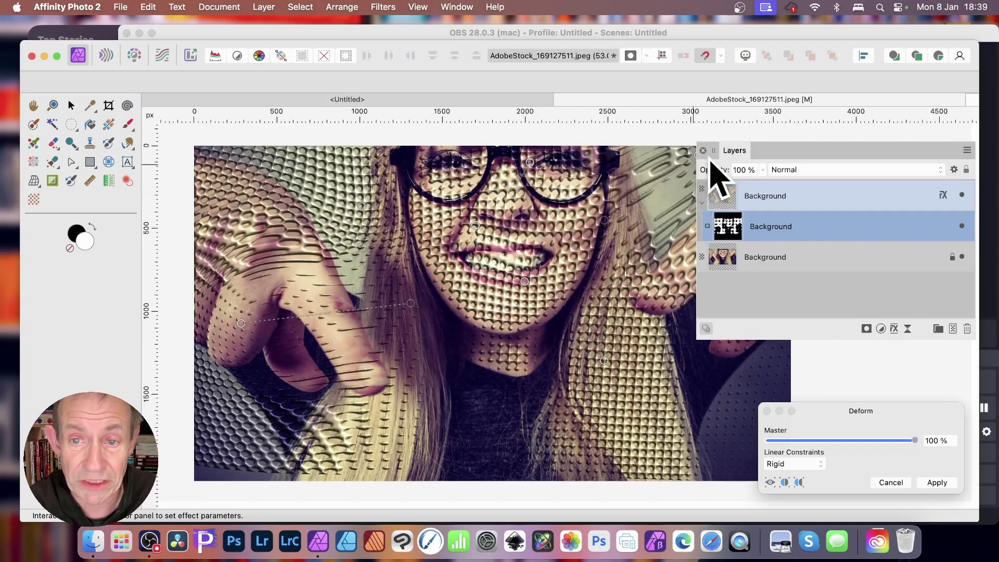
{"action": "left_click_drag", "start_coordinate": [575, 350], "coordinate": [613, 413]}
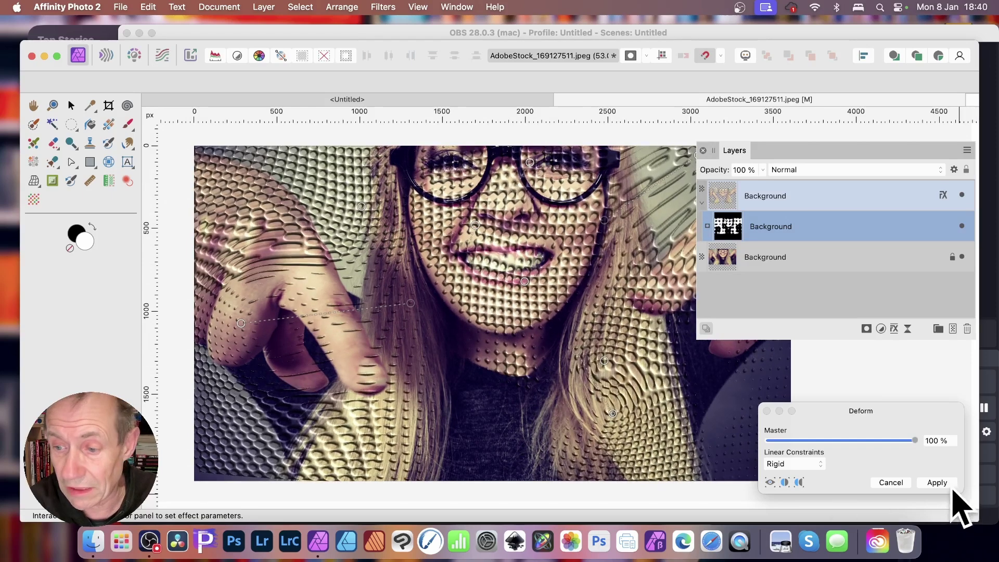
{"action": "left_click", "coordinate": [934, 482]}
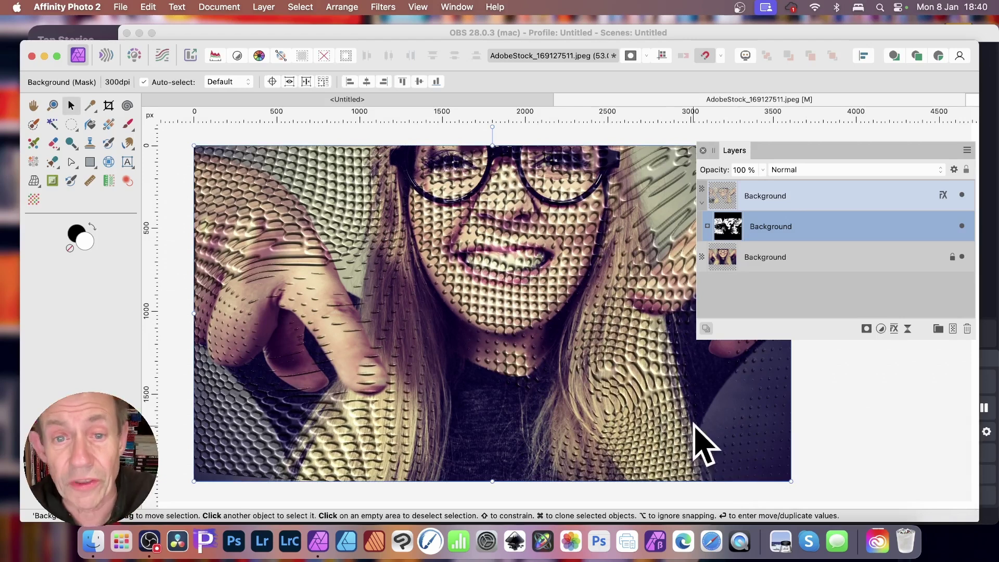
Preview other blend modes on the photo copy with the 3D effect and leave it on Normal.
{"action": "left_click", "coordinate": [775, 200]}
{"action": "left_click", "coordinate": [824, 168]}
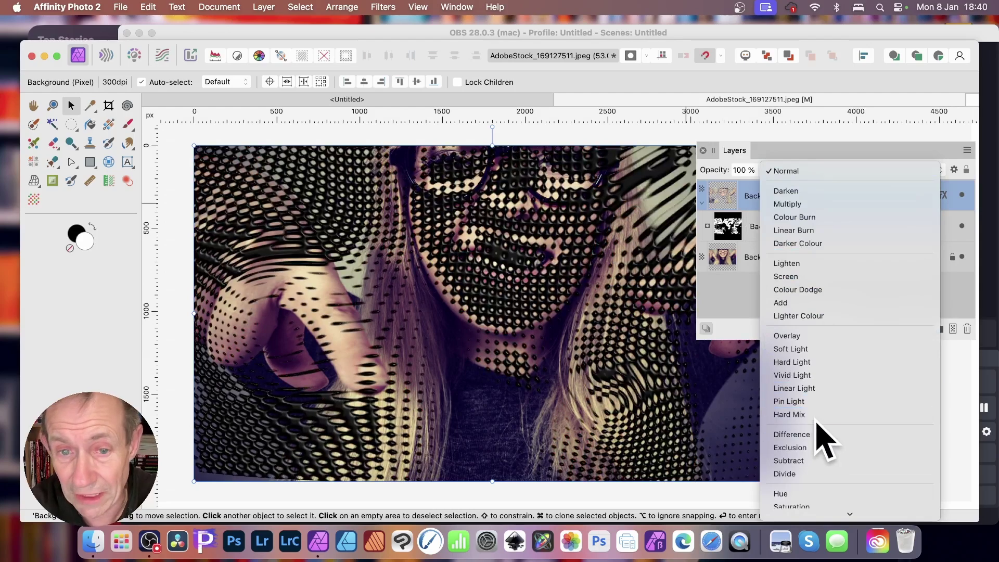
{"action": "left_click", "coordinate": [815, 171]}
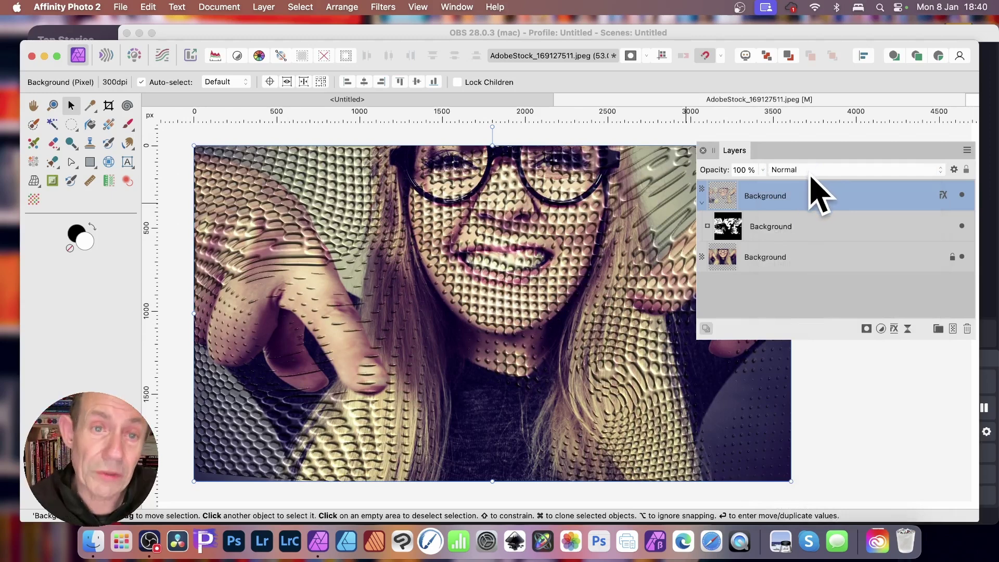
Merge the 3D halftone layer and the locked background photo into a single layer.
{"action": "left_click", "coordinate": [776, 258], "text": "super"}
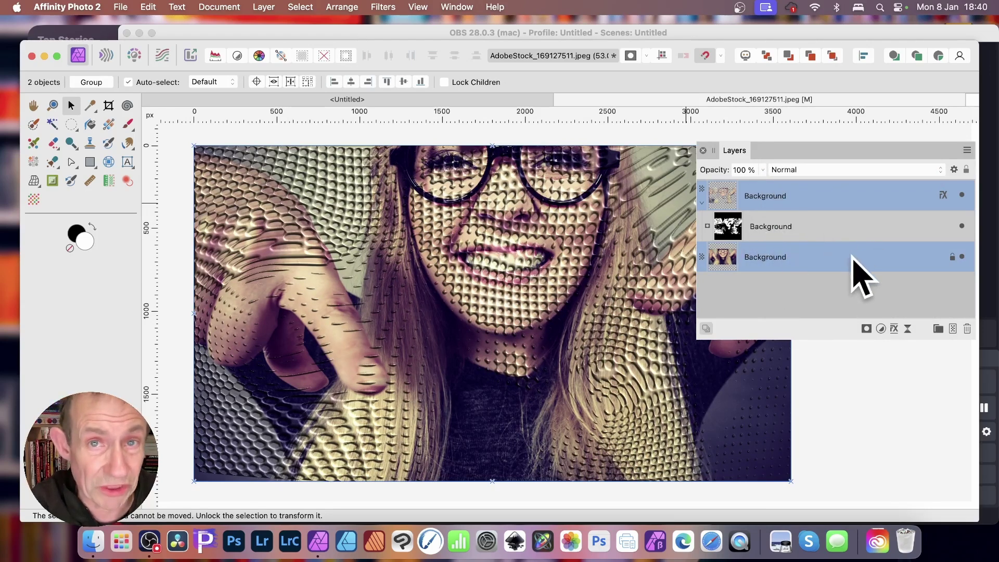
{"action": "left_click", "coordinate": [264, 7]}
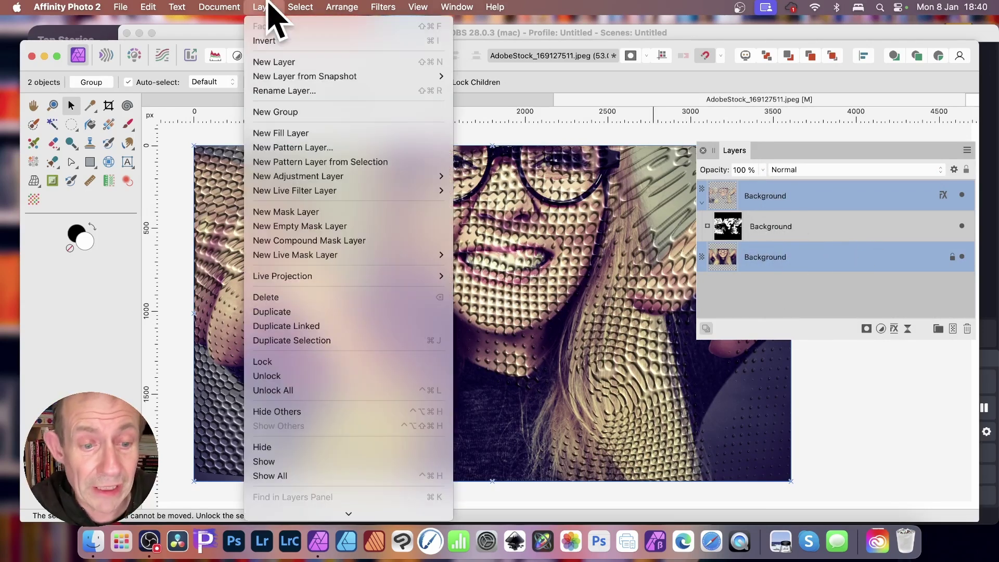
{"action": "scroll", "coordinate": [312, 463], "scroll_direction": "down", "scroll_amount": 5}
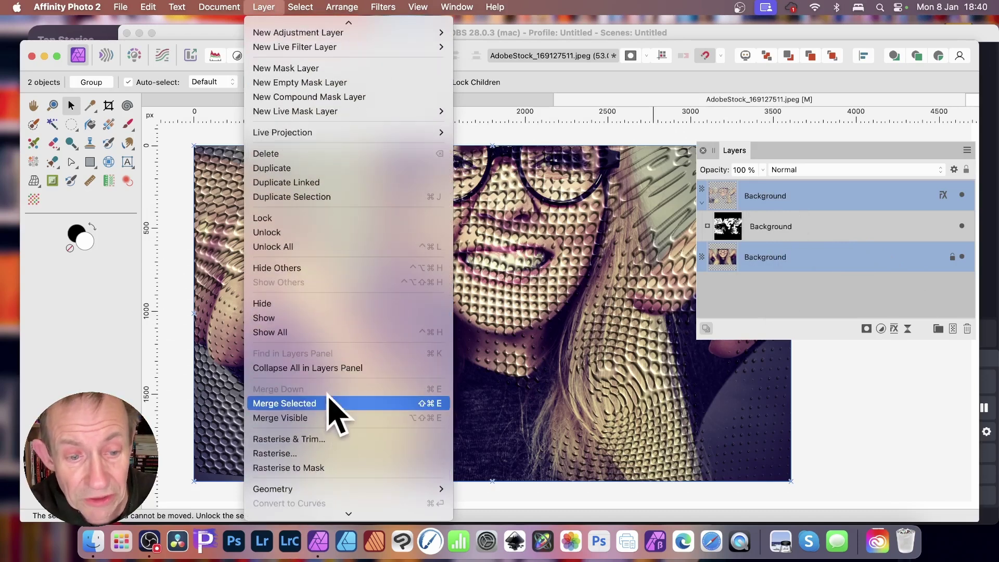
{"action": "left_click", "coordinate": [326, 403]}
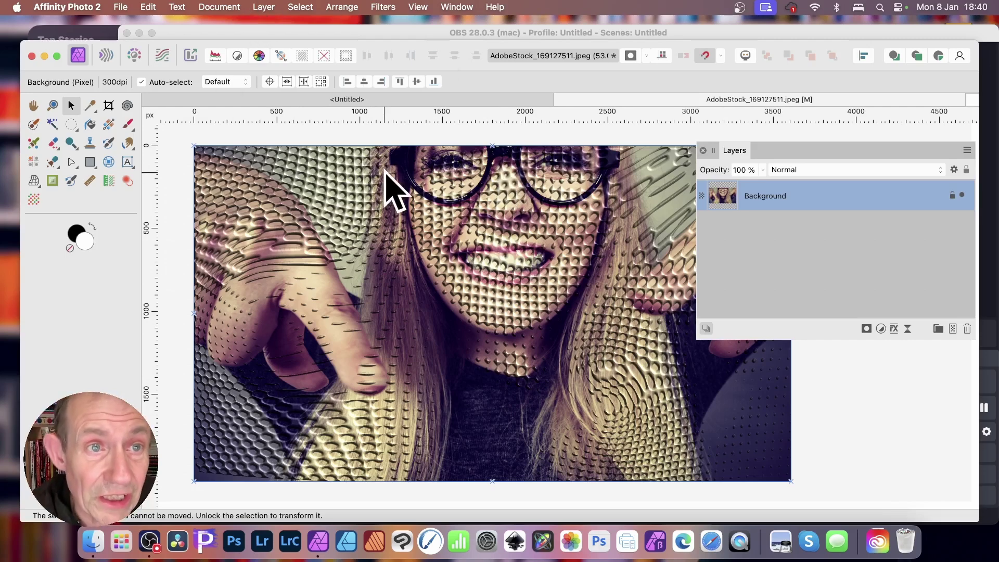
Duplicate the merged Background layer twice.
{"action": "left_click", "coordinate": [266, 7]}
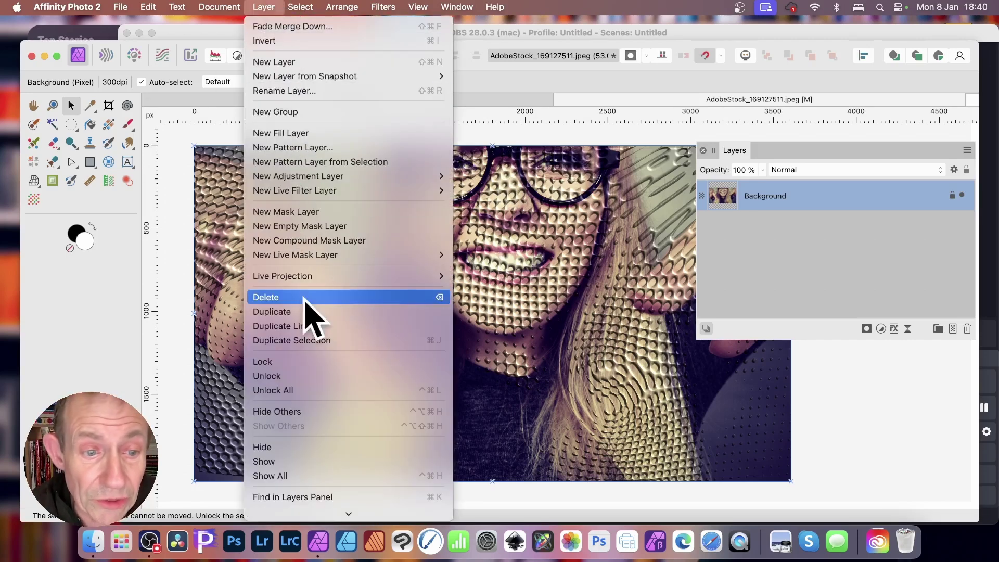
{"action": "left_click", "coordinate": [311, 312]}
{"action": "left_click", "coordinate": [273, 9]}
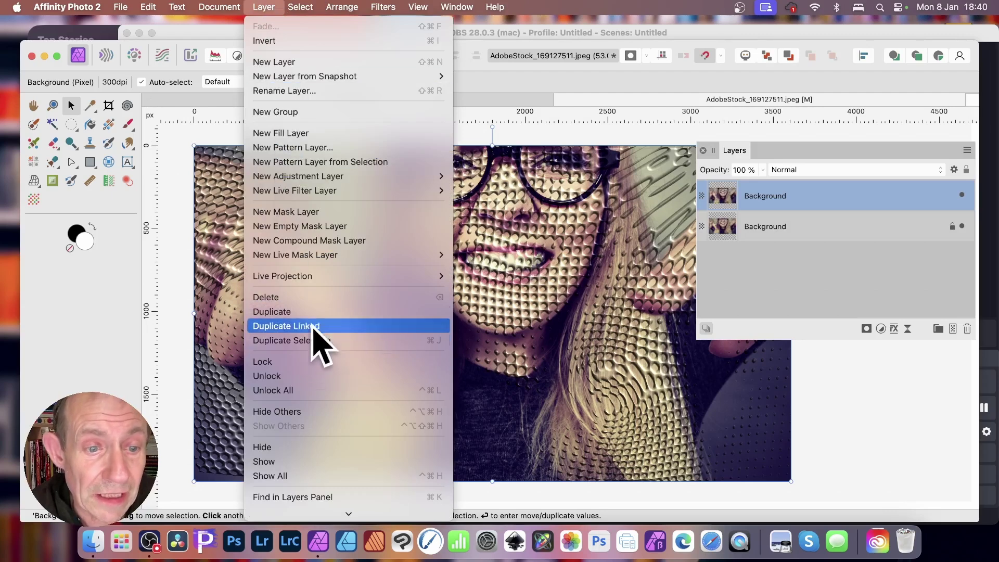
{"action": "left_click", "coordinate": [315, 312]}
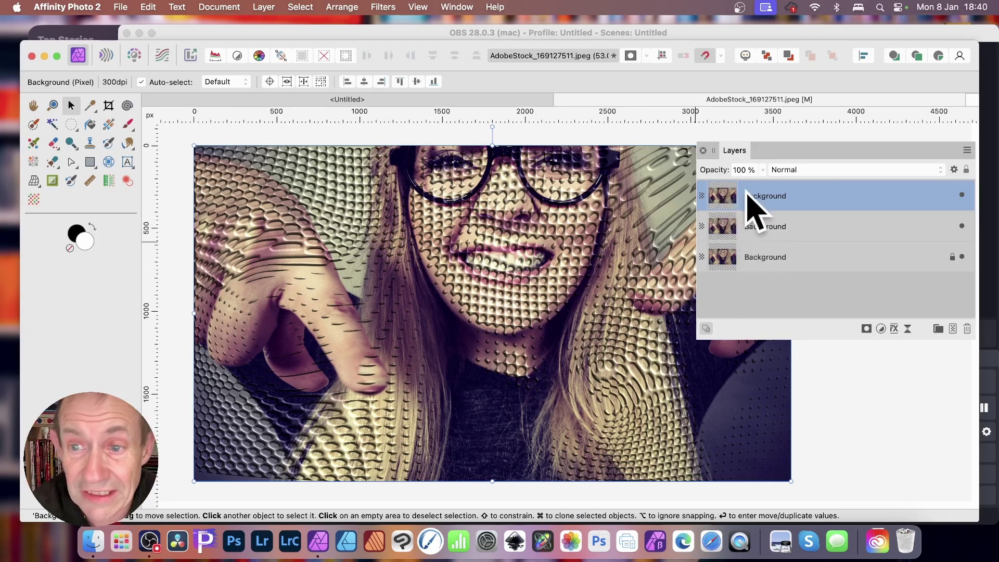
Apply a Halftone filter with a Monochrome screen, cell size about 30 and contrast about 55 to the uppermost copy.
{"action": "left_click", "coordinate": [388, 5]}
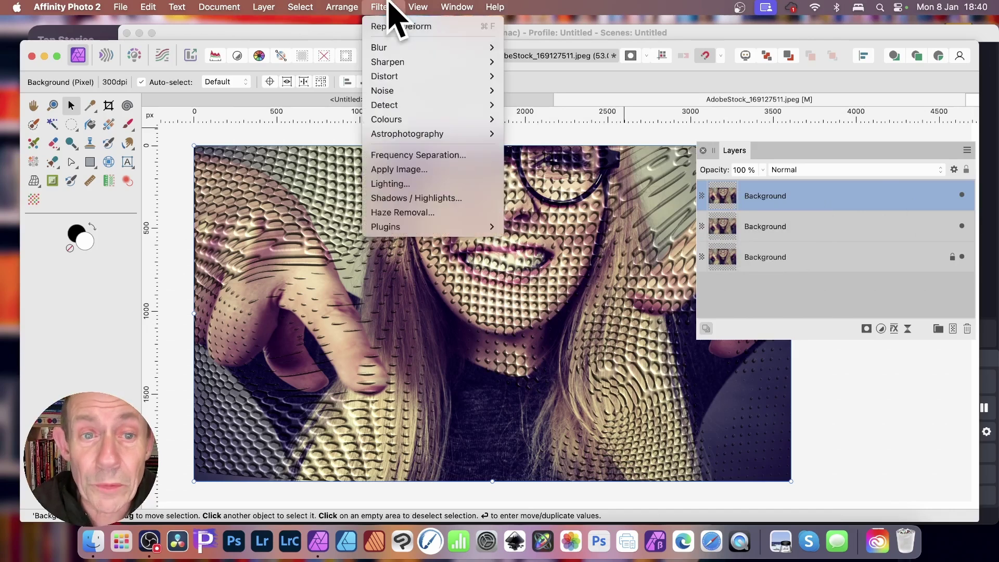
{"action": "mouse_move", "coordinate": [409, 124]}
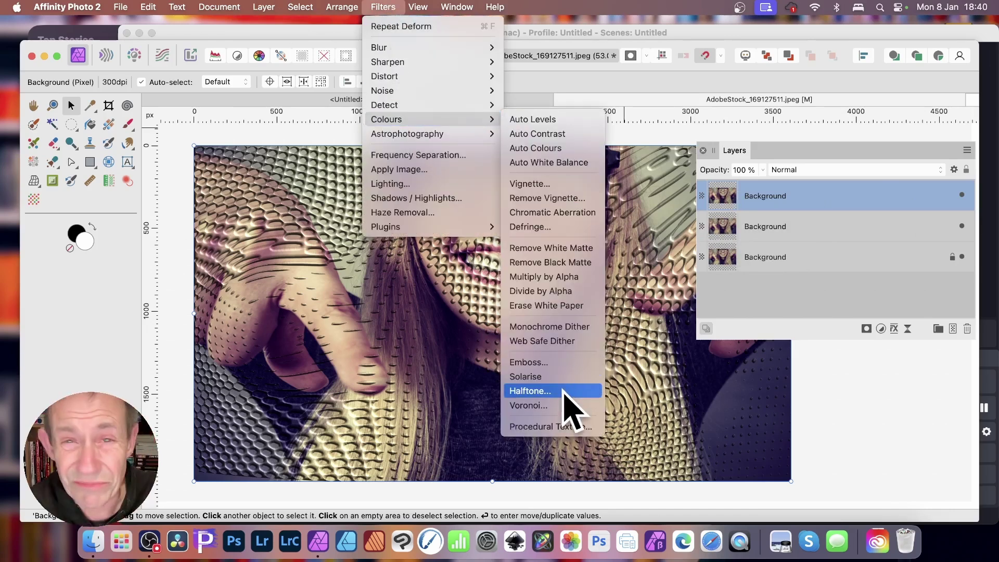
{"action": "left_click", "coordinate": [564, 394]}
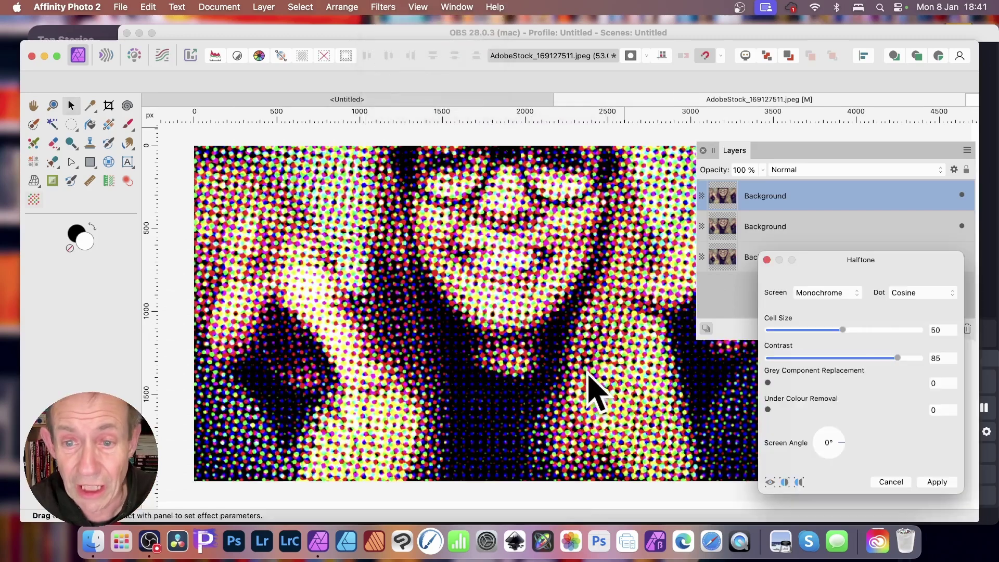
{"action": "left_click_drag", "start_coordinate": [959, 286], "coordinate": [682, 182]}
{"action": "left_click", "coordinate": [676, 193]}
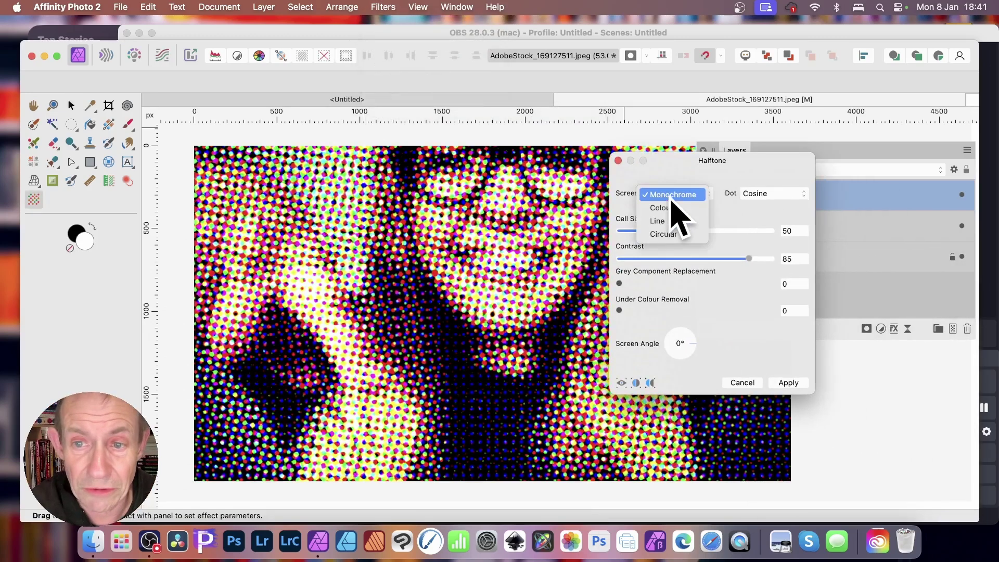
{"action": "left_click", "coordinate": [672, 195]}
{"action": "left_click_drag", "start_coordinate": [695, 231], "coordinate": [663, 232]}
{"action": "left_click_drag", "start_coordinate": [749, 259], "coordinate": [705, 260]}
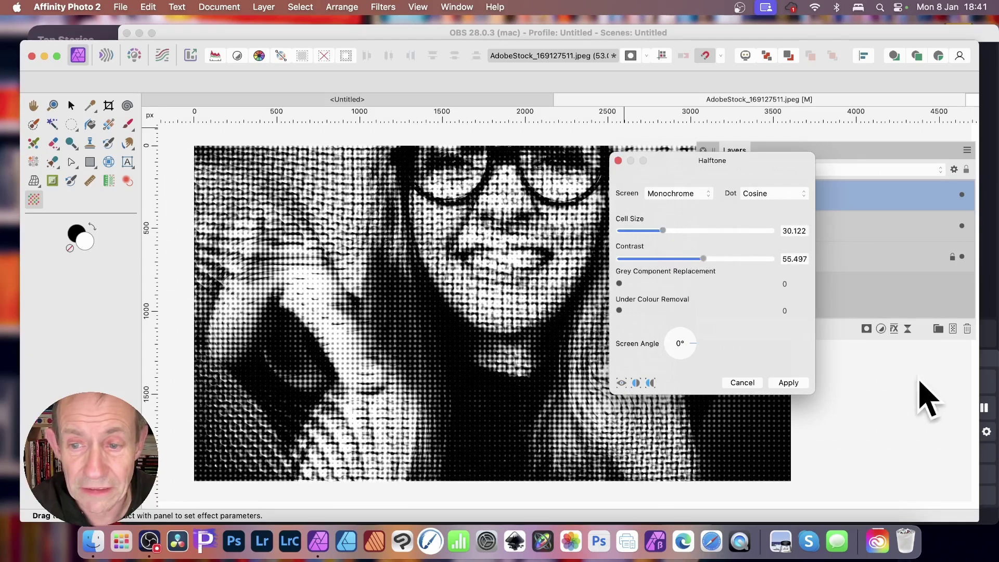
{"action": "left_click", "coordinate": [786, 383]}
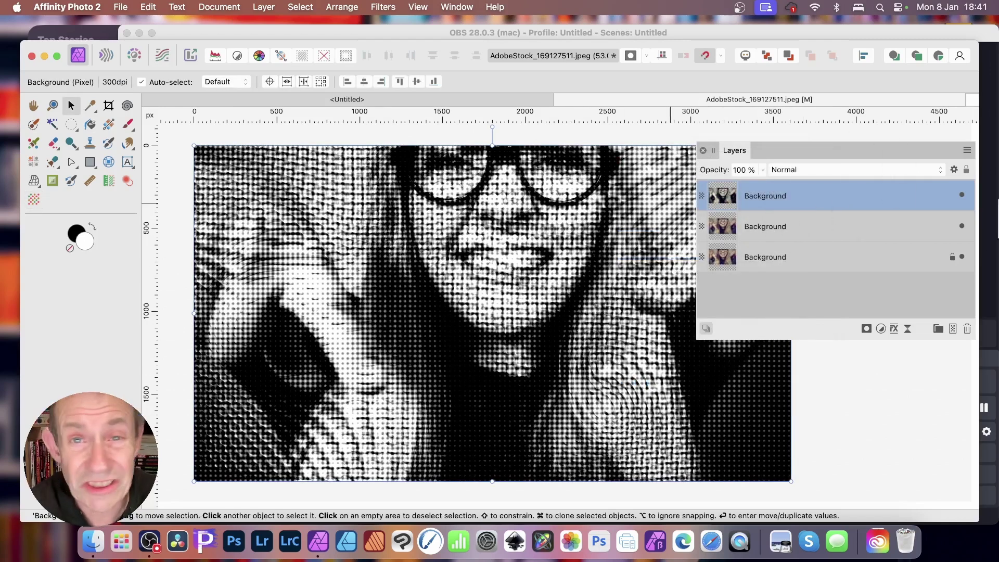
Rasterise the new halftone layer to a mask, nest it inside the unlocked copy below it, and expand that layer.
{"action": "left_click", "coordinate": [270, 7]}
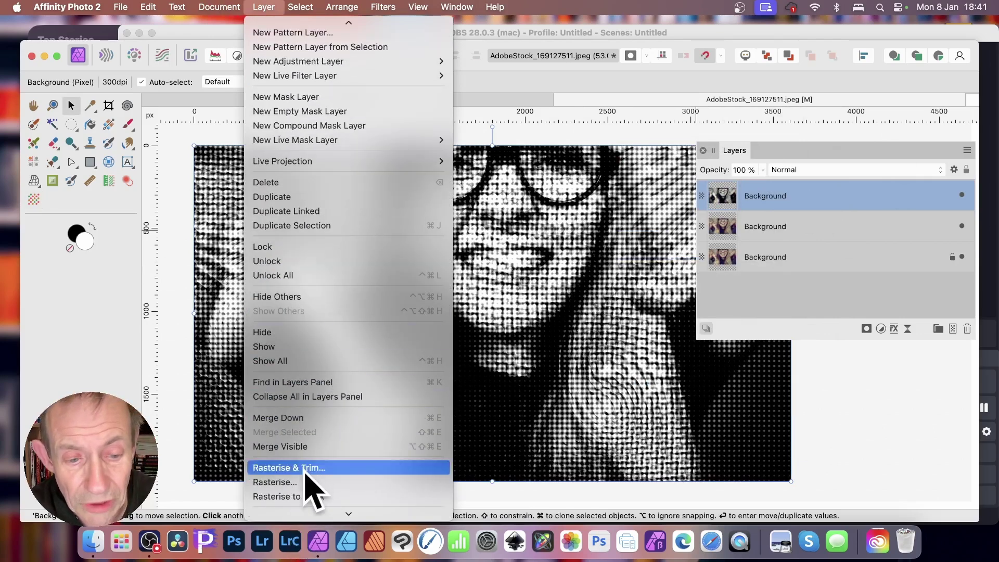
{"action": "scroll", "coordinate": [313, 484], "scroll_direction": "down", "scroll_amount": 3}
{"action": "left_click", "coordinate": [303, 439]}
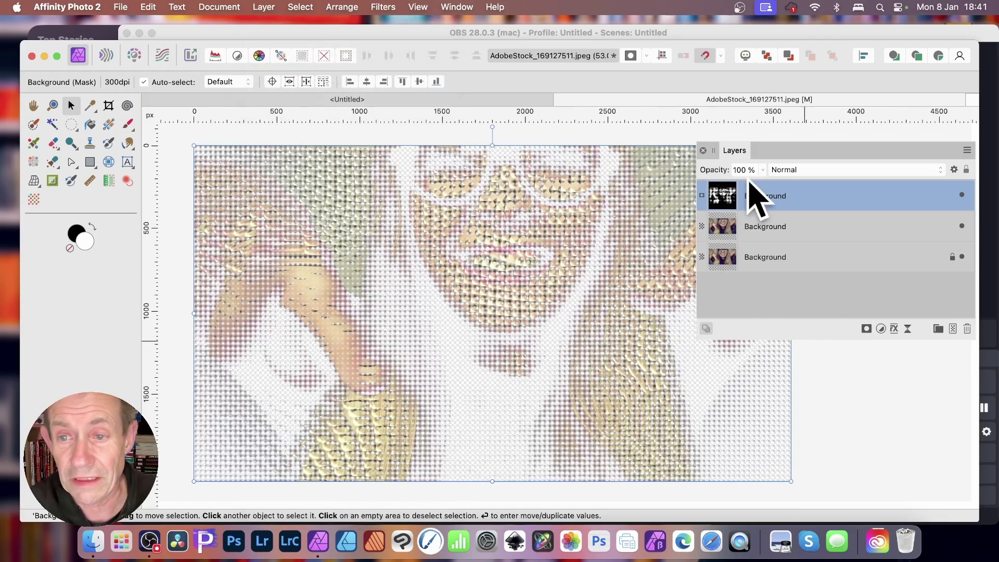
{"action": "left_click_drag", "start_coordinate": [721, 191], "coordinate": [752, 225]}
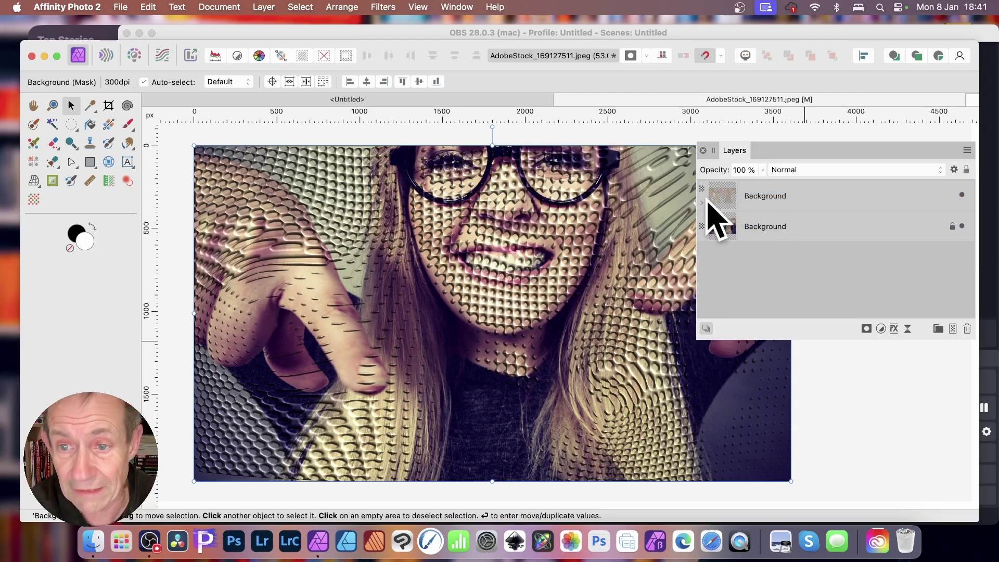
{"action": "left_click", "coordinate": [702, 203]}
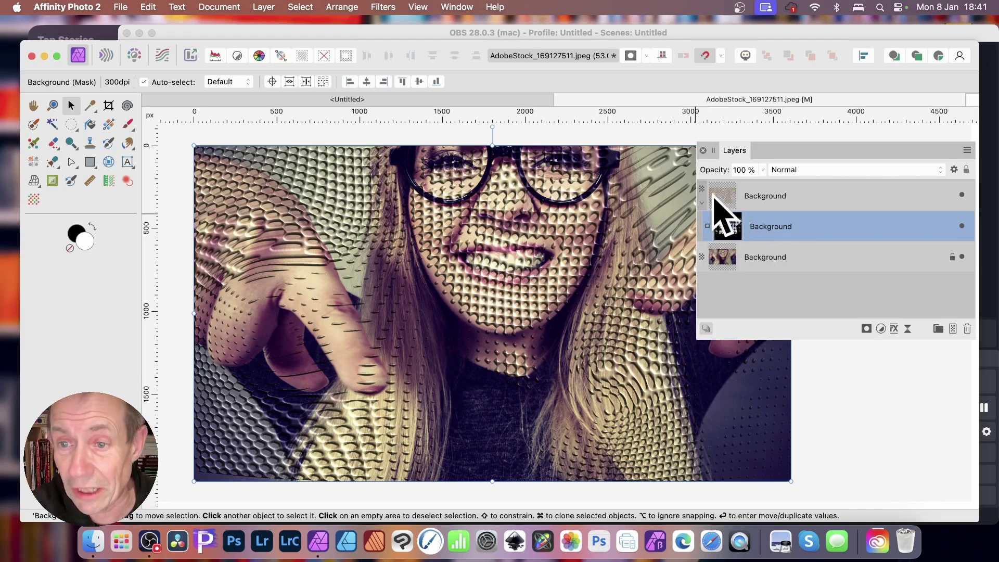
Add a 3D layer effect with a radius of 87.6 px to the copy that holds the new halftone mask.
{"action": "left_click", "coordinate": [723, 196]}
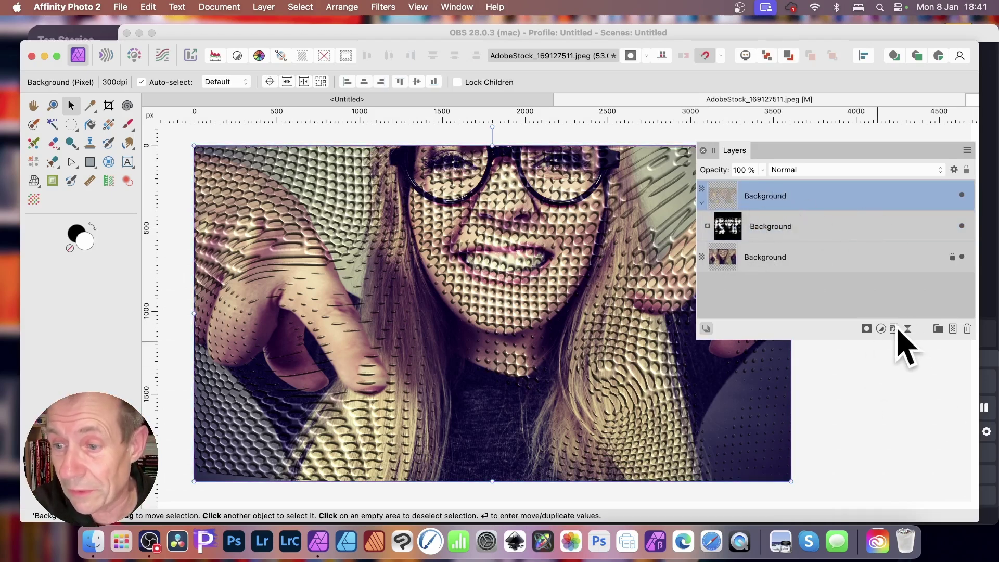
{"action": "left_click", "coordinate": [894, 329]}
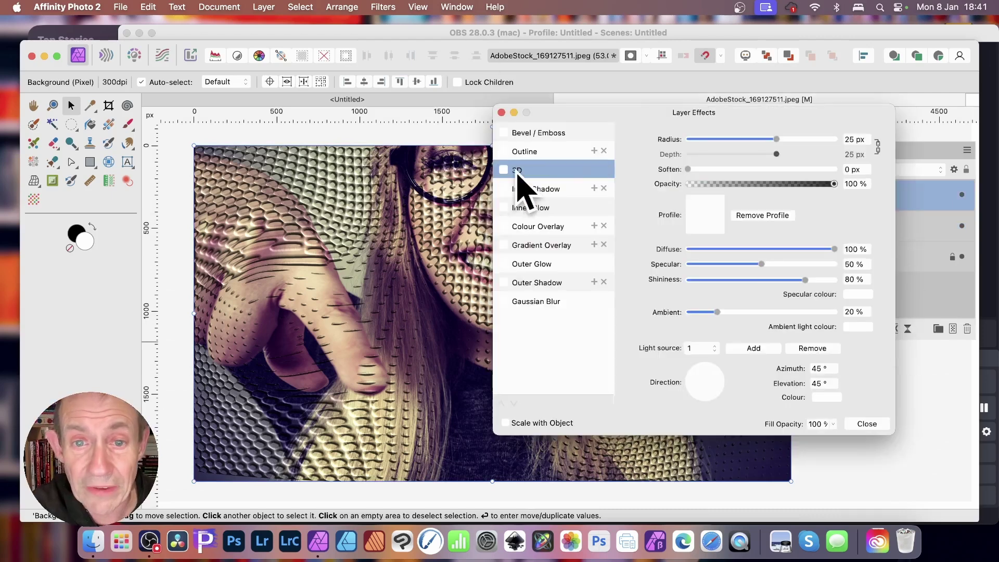
{"action": "left_click", "coordinate": [504, 171]}
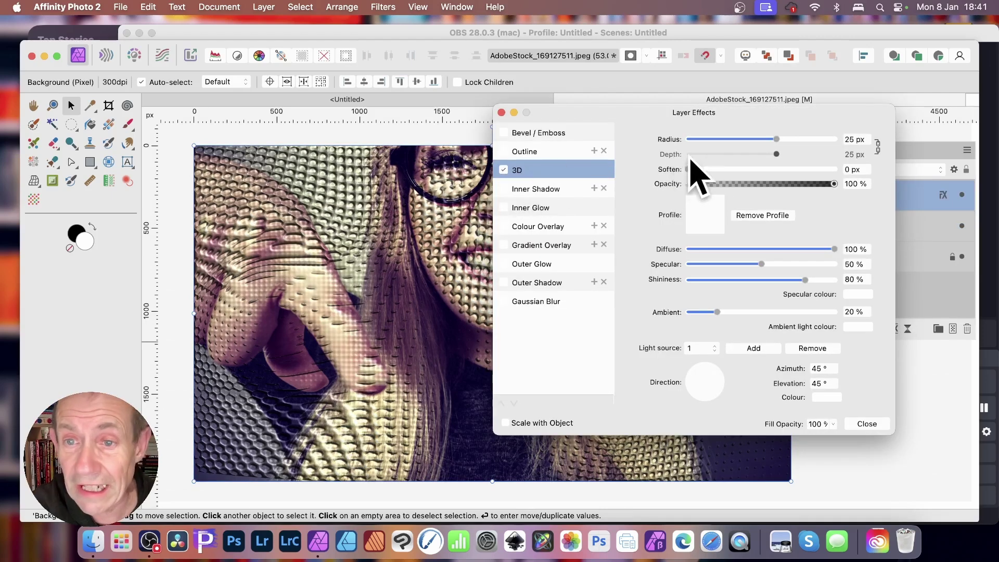
{"action": "left_click_drag", "start_coordinate": [781, 140], "coordinate": [832, 141]}
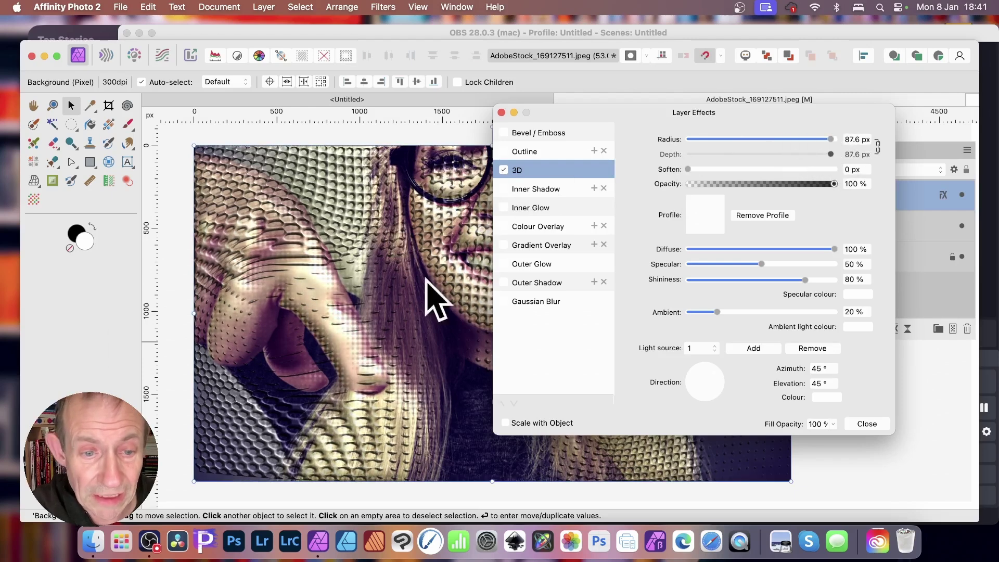
Set the 3D effect's profile to the fourth standard curve, rising steeply and flattening out, and close the layer effects.
{"action": "left_click", "coordinate": [708, 218]}
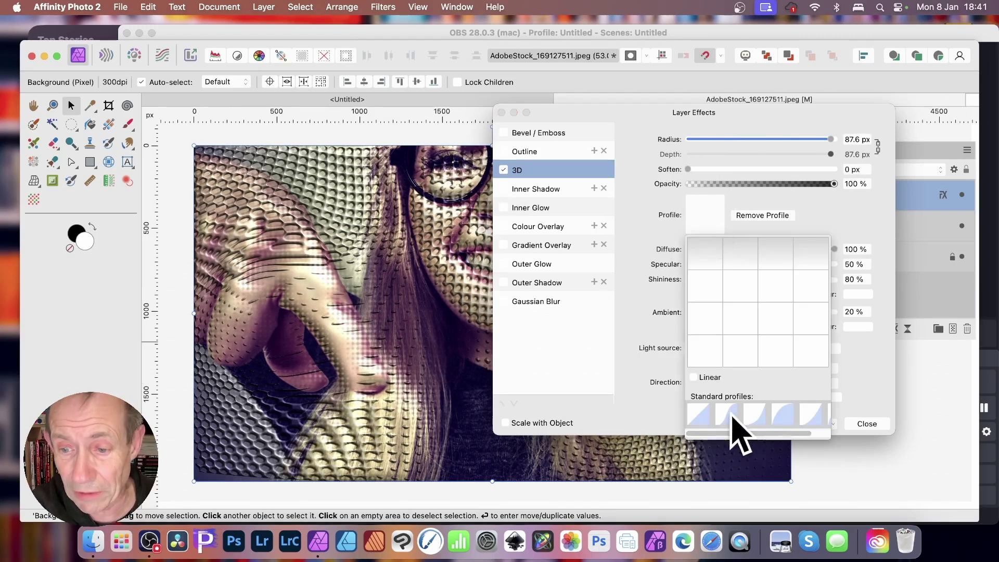
{"action": "left_click", "coordinate": [757, 415]}
{"action": "left_click", "coordinate": [787, 414]}
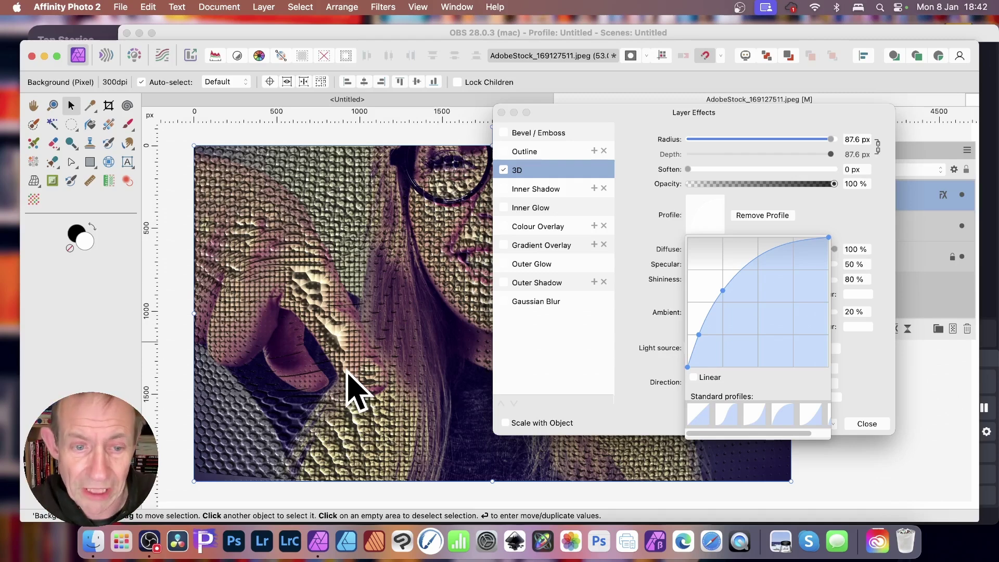
{"action": "left_click", "coordinate": [877, 411]}
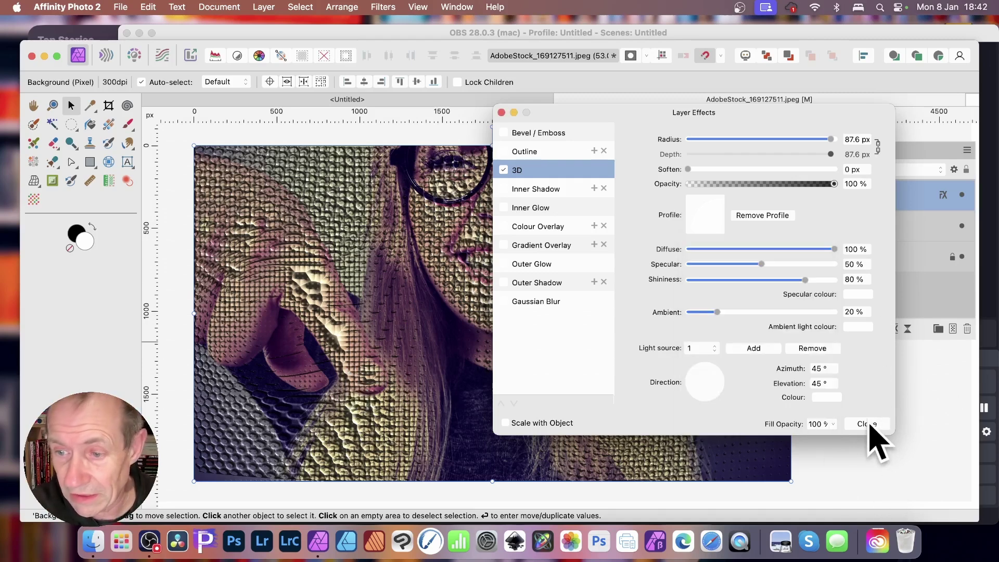
{"action": "left_click", "coordinate": [869, 424]}
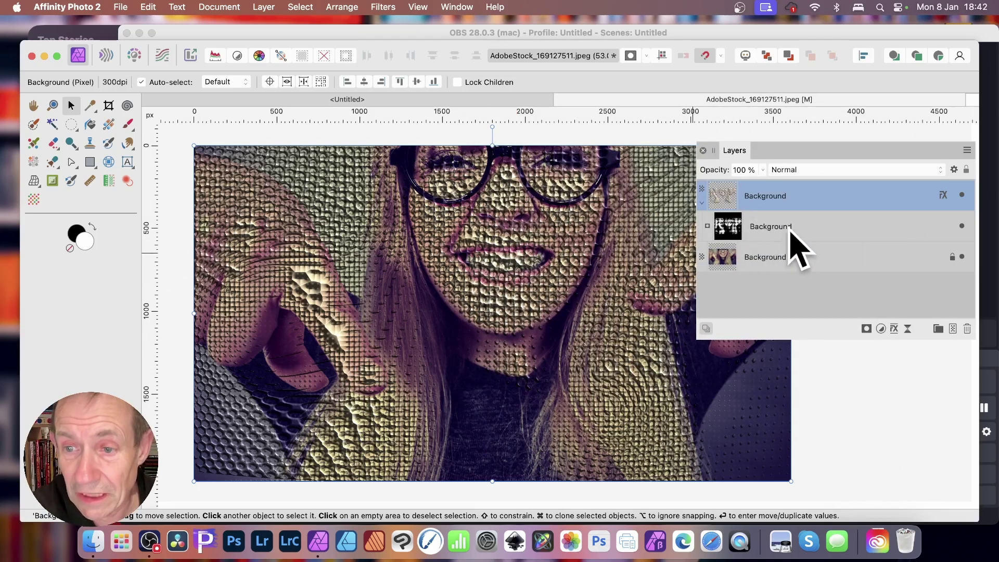
Open the Deform filter on the nested halftone mask, pin the mouth and neck, and pull a point outward over the lower hair beside the shoulder.
{"action": "left_click", "coordinate": [780, 226]}
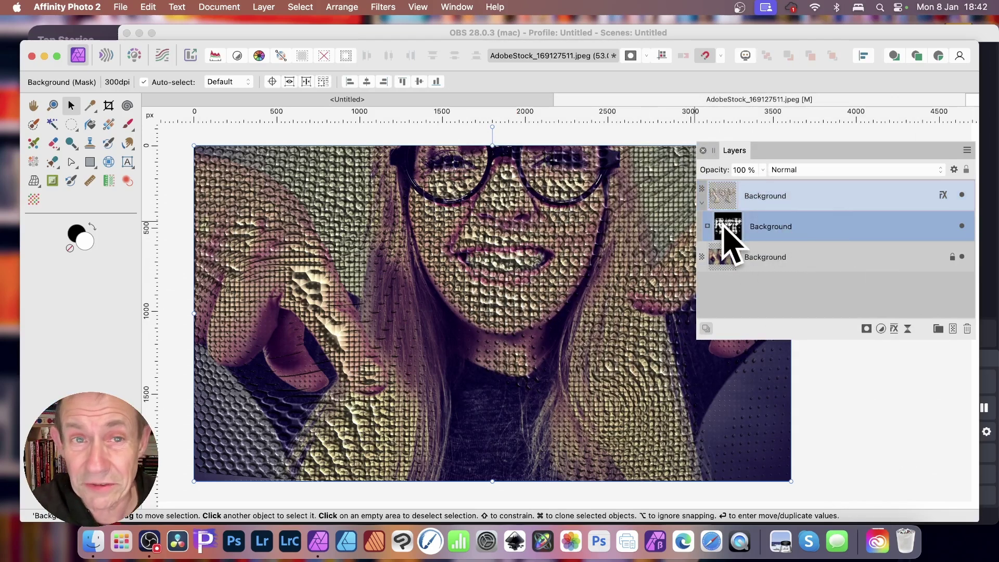
{"action": "left_click", "coordinate": [389, 7]}
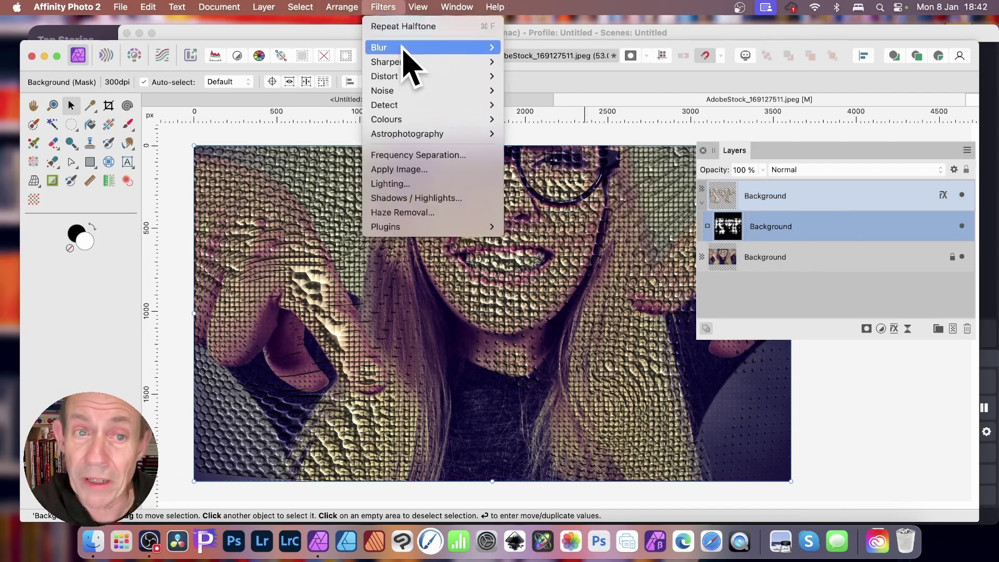
{"action": "mouse_move", "coordinate": [405, 76]}
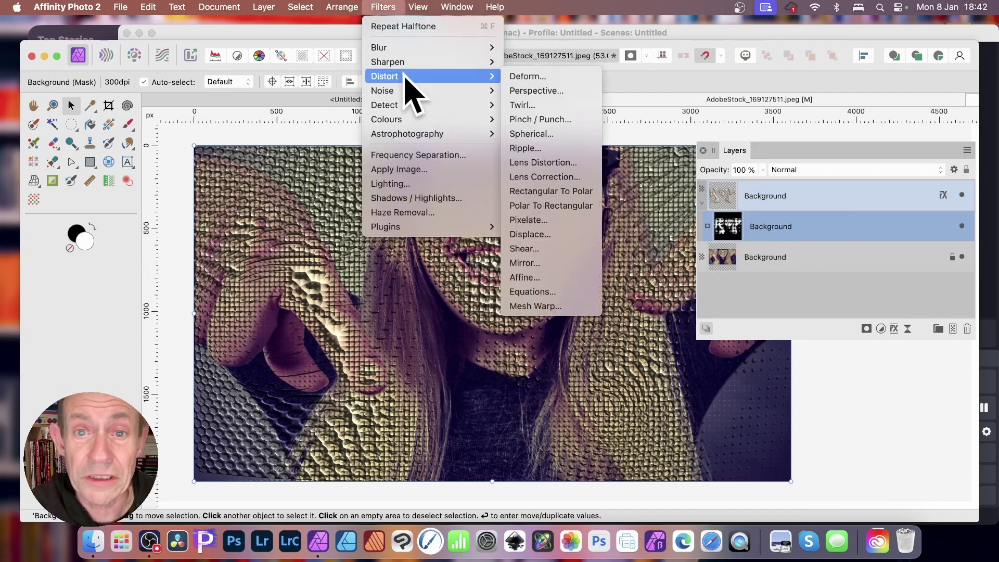
{"action": "left_click", "coordinate": [526, 76]}
{"action": "left_click", "coordinate": [510, 264]}
{"action": "left_click", "coordinate": [499, 370]}
{"action": "left_click", "coordinate": [587, 360]}
{"action": "left_click_drag", "start_coordinate": [587, 360], "coordinate": [717, 400]}
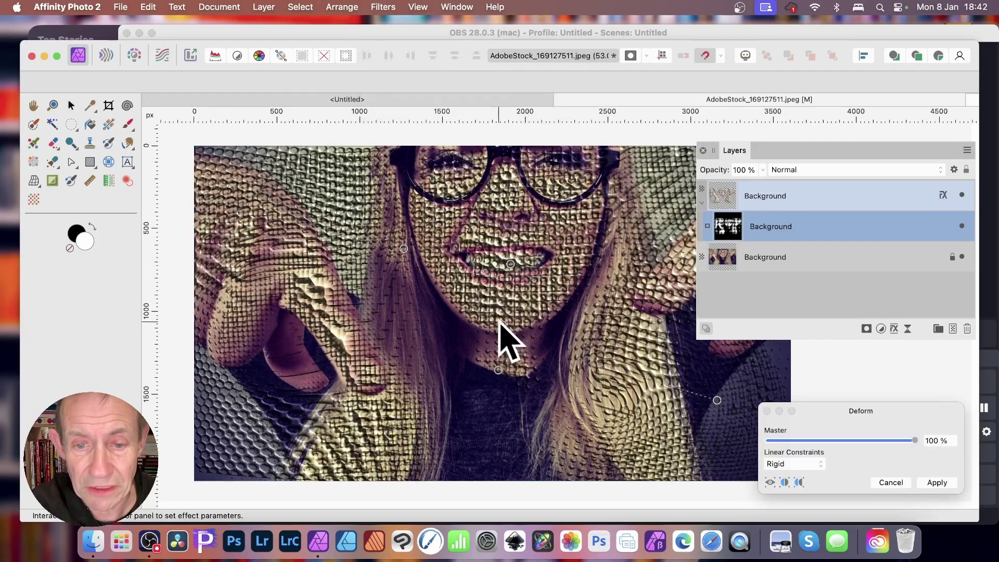
Warp the mask further with deform points around the cheek, pointing hand, nose and glasses, and apply the deformation.
{"action": "left_click", "coordinate": [422, 254]}
{"action": "left_click_drag", "start_coordinate": [426, 313], "coordinate": [398, 325]}
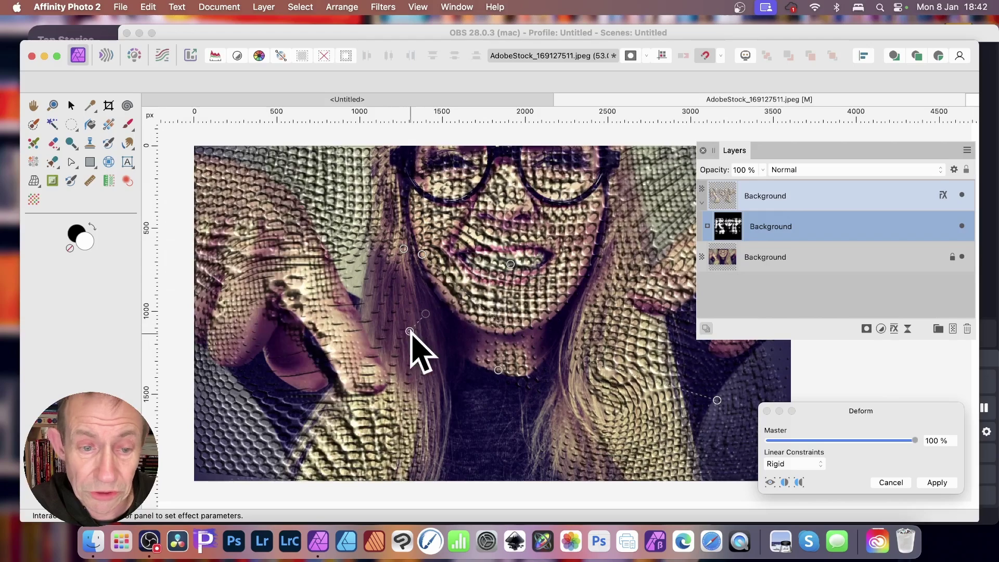
{"action": "left_click", "coordinate": [328, 321]}
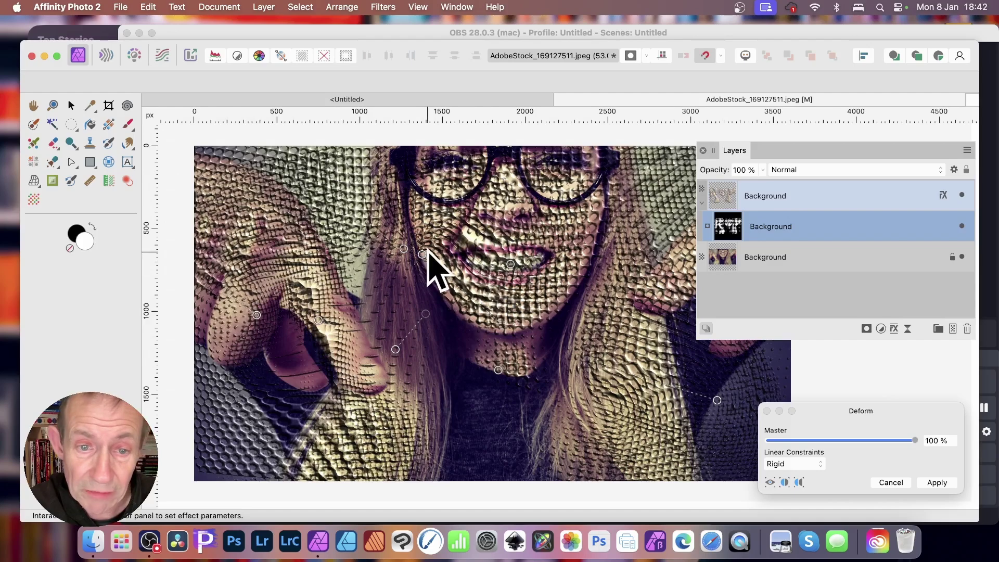
{"action": "left_click_drag", "start_coordinate": [422, 254], "coordinate": [407, 307]}
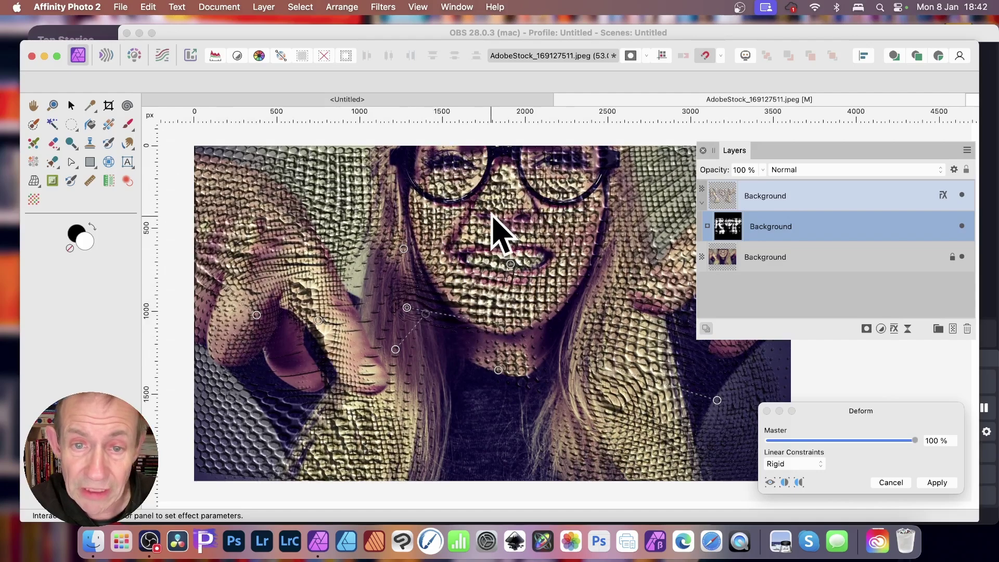
{"action": "left_click", "coordinate": [490, 215]}
{"action": "left_click_drag", "start_coordinate": [491, 216], "coordinate": [461, 280]}
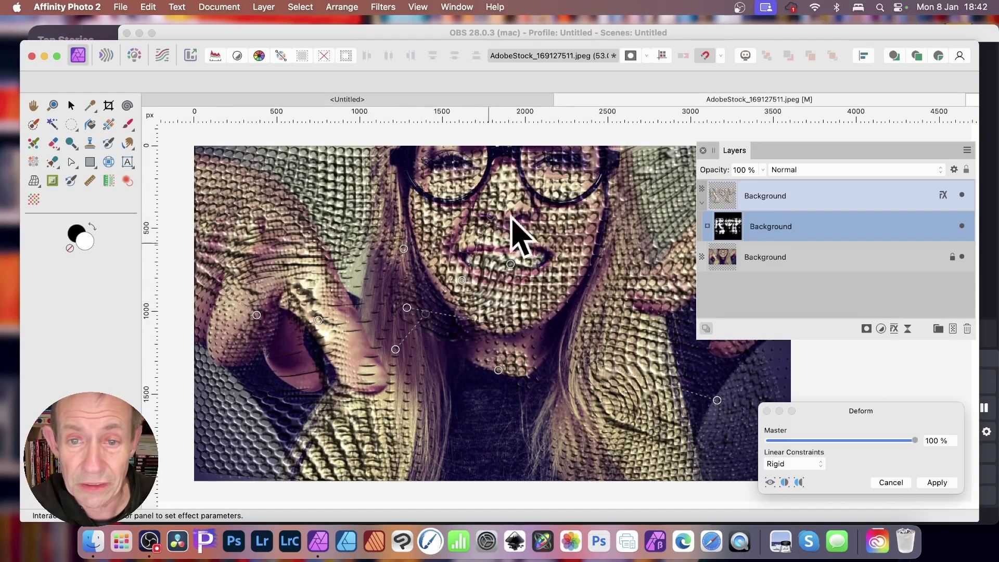
{"action": "left_click_drag", "start_coordinate": [536, 154], "coordinate": [521, 229]}
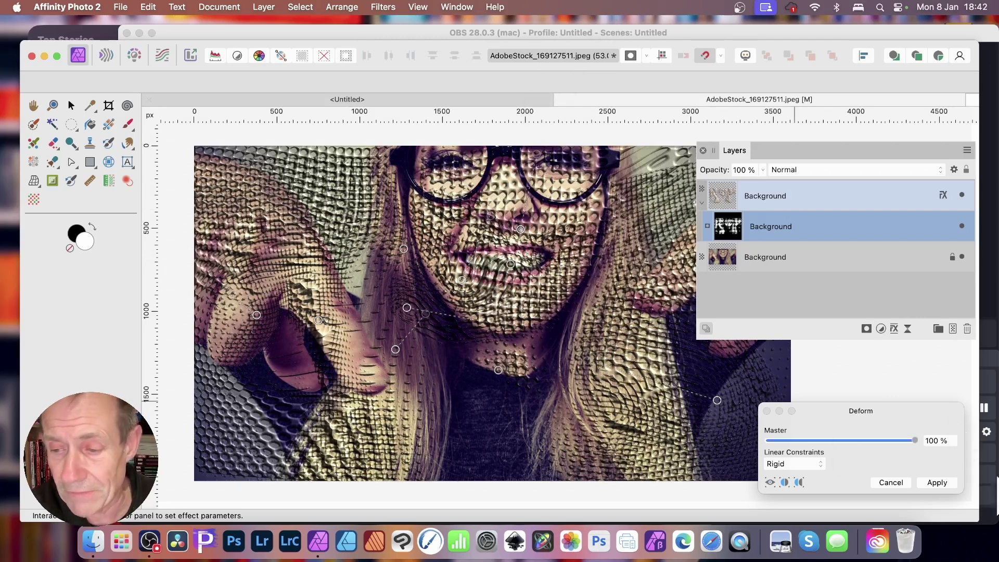
{"action": "left_click_drag", "start_coordinate": [881, 413], "coordinate": [688, 264]}
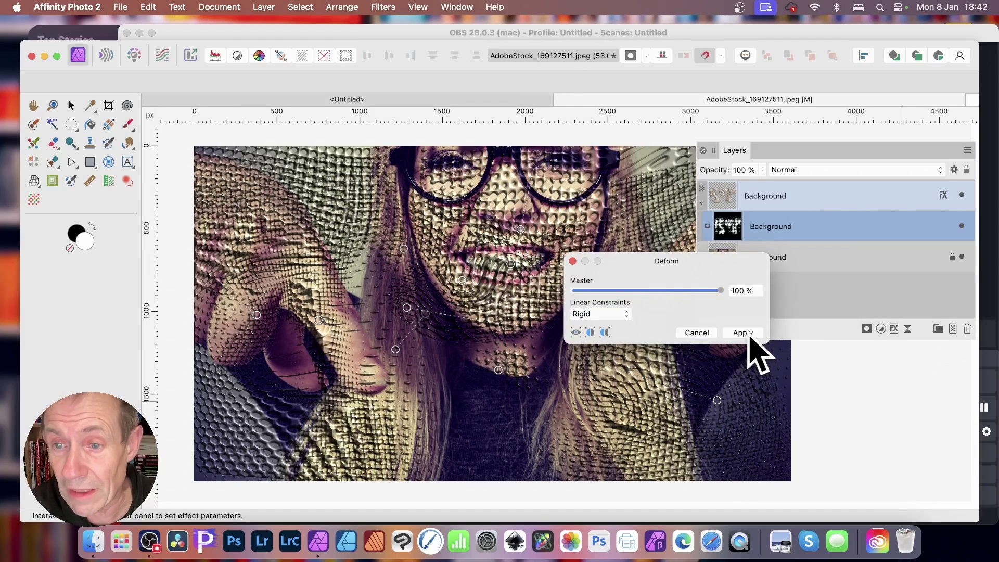
{"action": "left_click", "coordinate": [747, 334]}
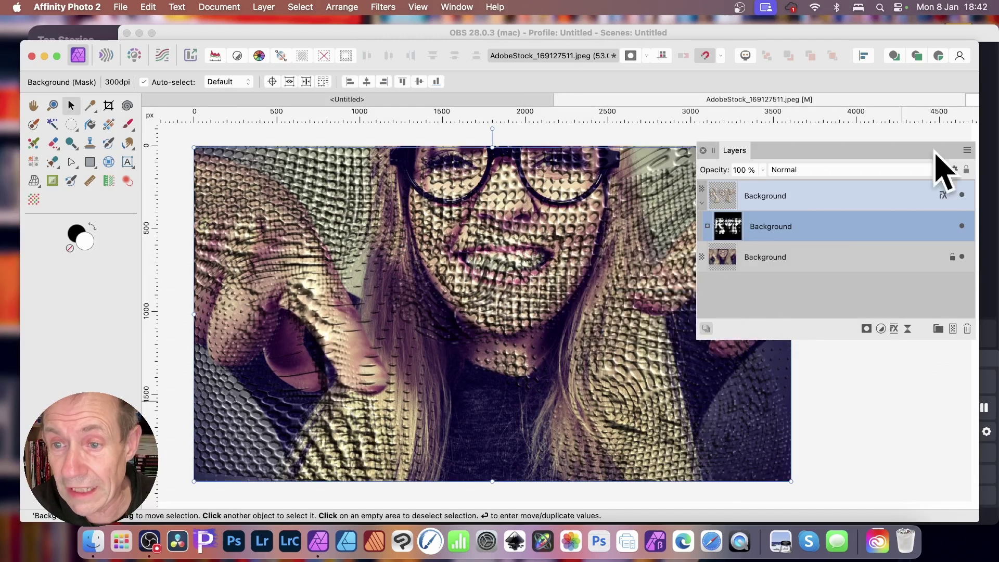
Merge the 3D halftone layer with the locked Background layer.
{"action": "left_click", "coordinate": [777, 197]}
{"action": "left_click", "coordinate": [782, 256], "text": "super"}
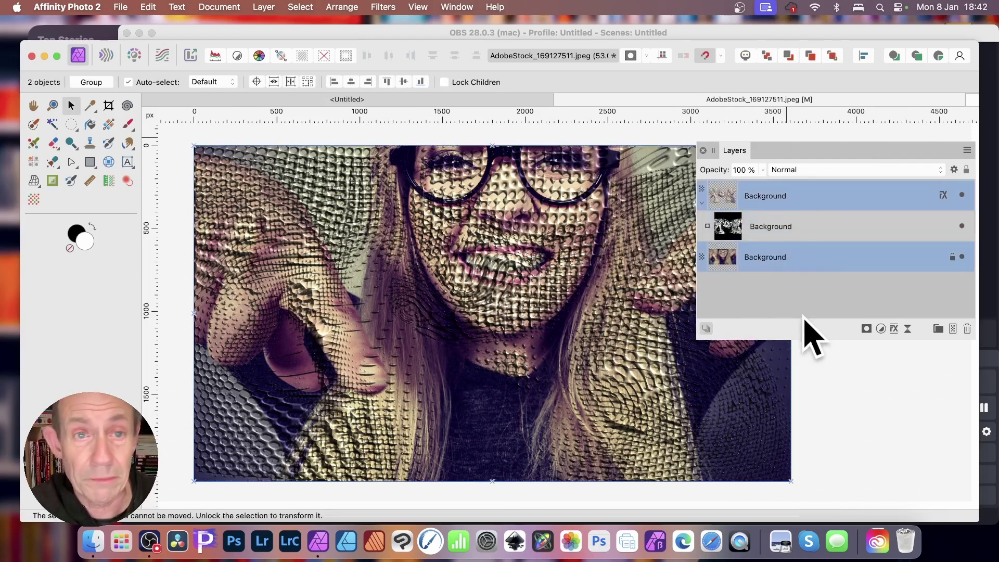
{"action": "left_click", "coordinate": [266, 6]}
{"action": "mouse_move", "coordinate": [347, 514]}
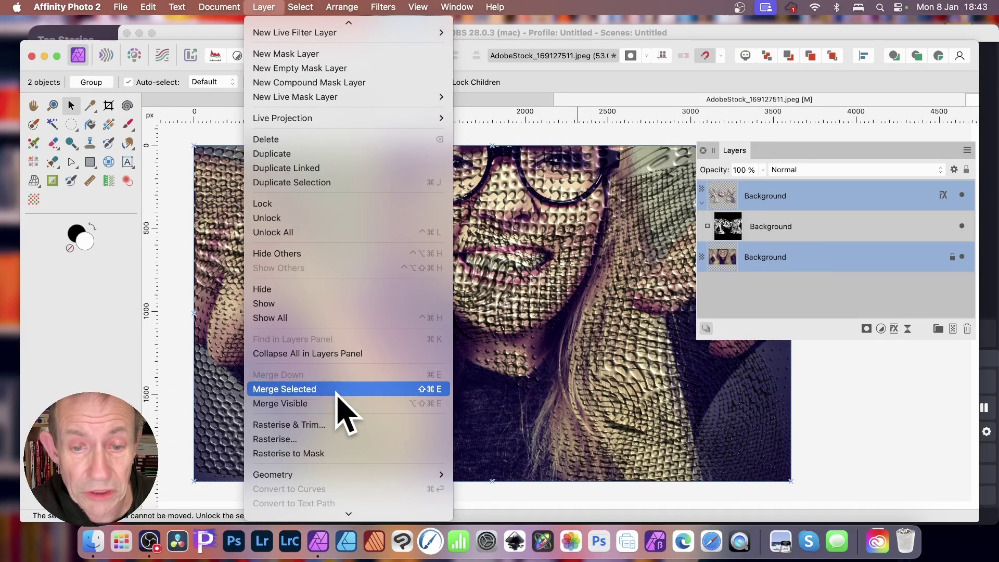
{"action": "left_click", "coordinate": [338, 389]}
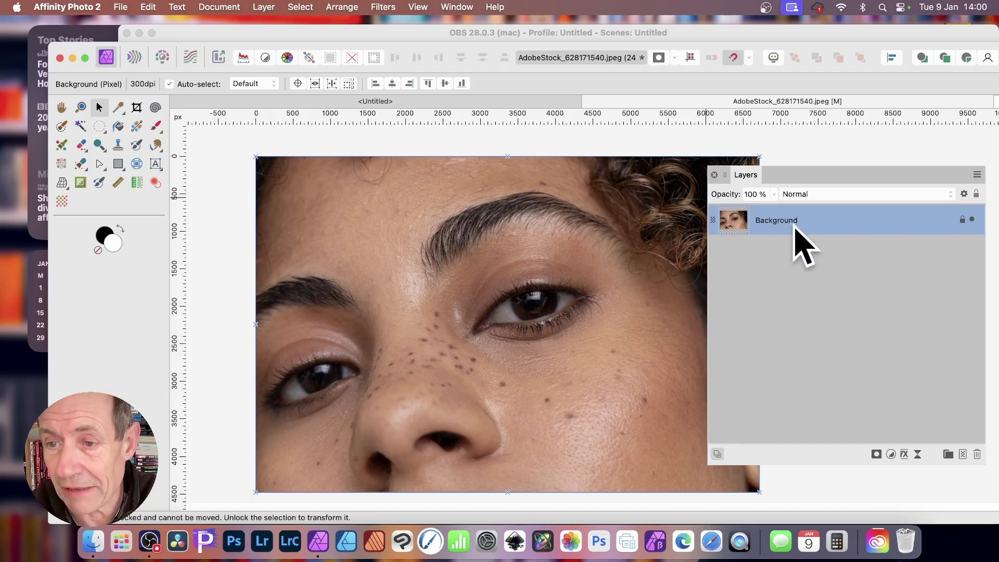
Duplicate the locked Background layer of the freckled face photo four times.
{"action": "left_click", "coordinate": [265, 7]}
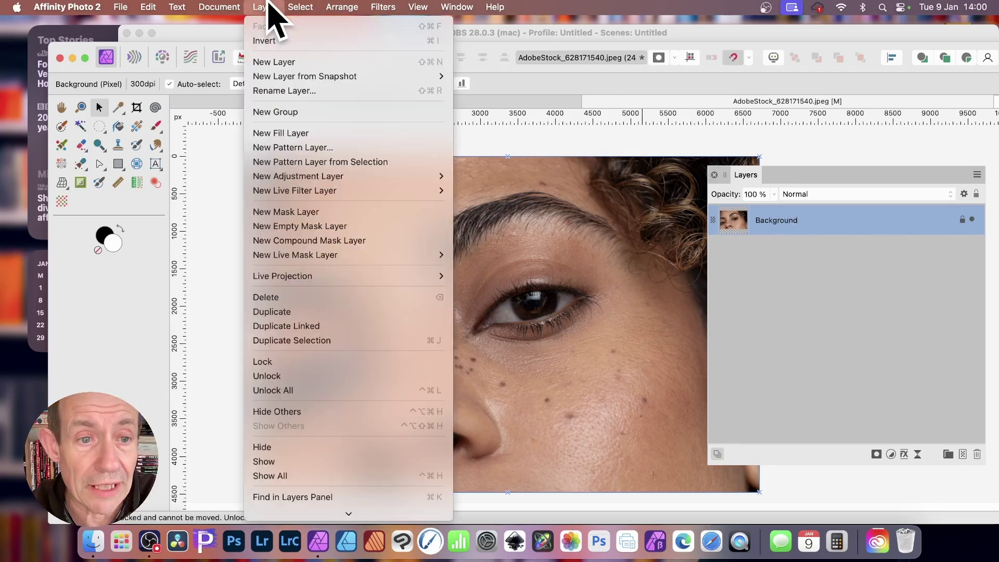
{"action": "left_click", "coordinate": [307, 312]}
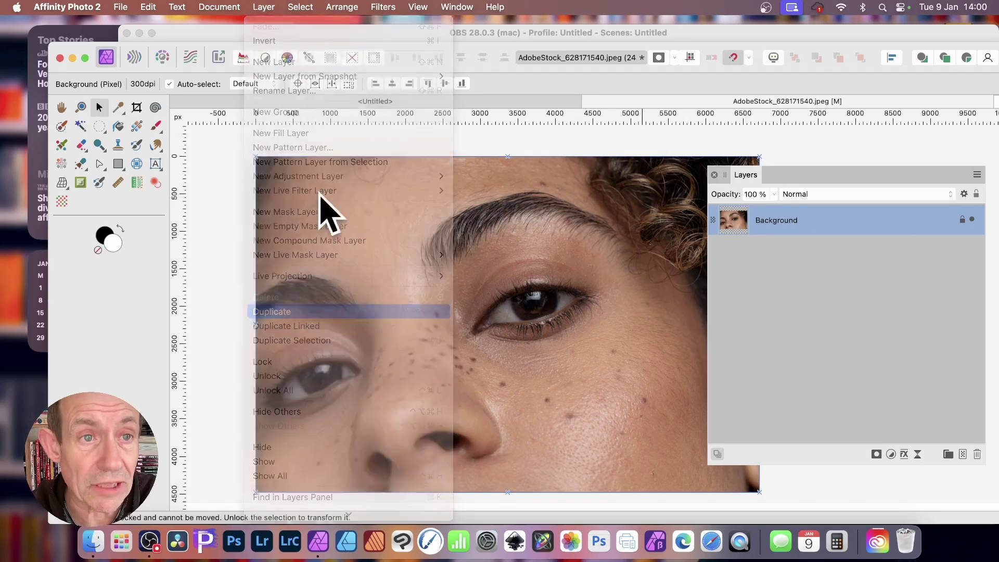
{"action": "left_click", "coordinate": [264, 6]}
{"action": "left_click", "coordinate": [305, 311]}
{"action": "left_click", "coordinate": [264, 6]}
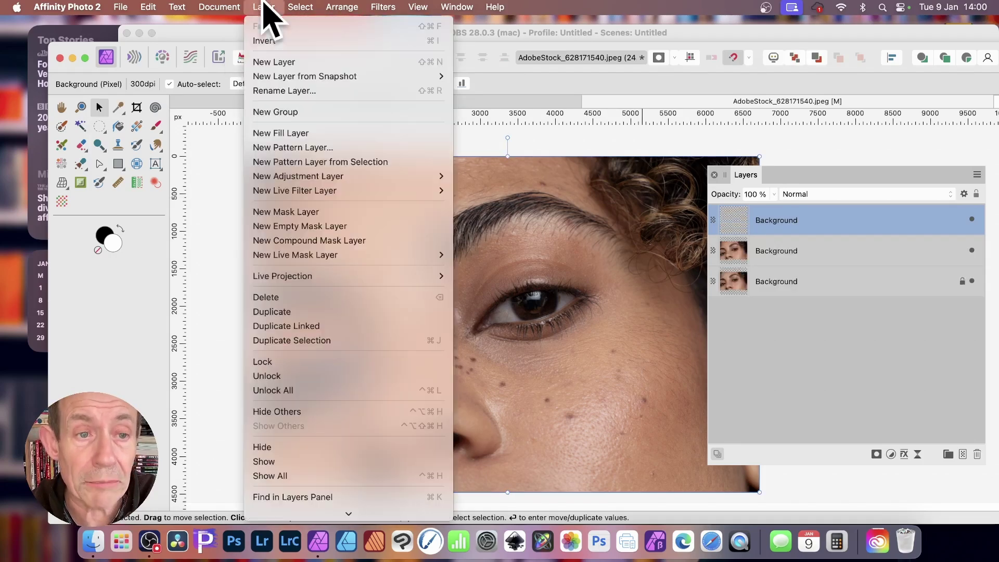
{"action": "left_click", "coordinate": [299, 312]}
{"action": "left_click", "coordinate": [264, 7]}
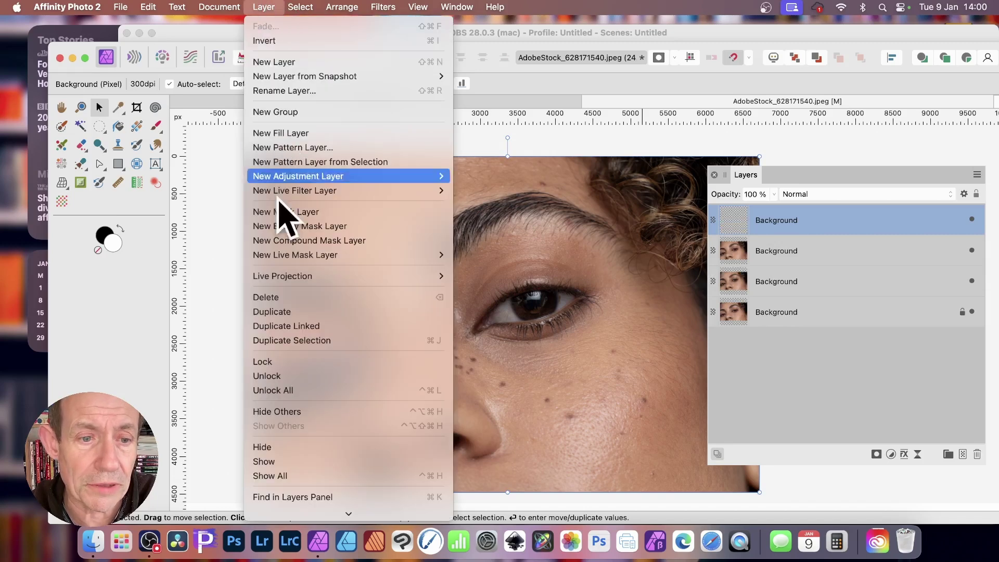
{"action": "left_click", "coordinate": [299, 312]}
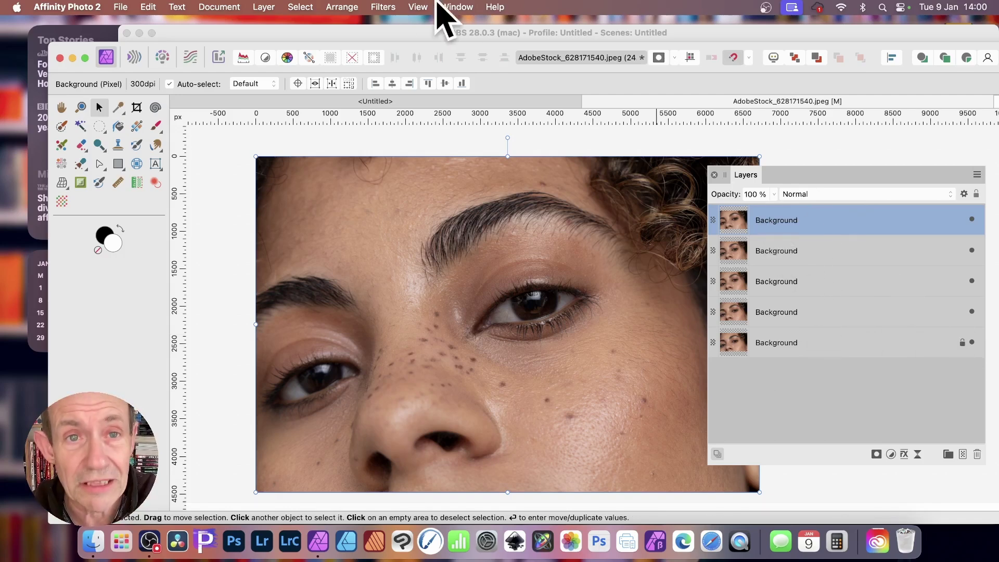
Apply a Halftone filter with a Monochrome screen, cell size about 94.9 and contrast 85 to the uppermost copy, and hide that layer.
{"action": "left_click", "coordinate": [384, 8]}
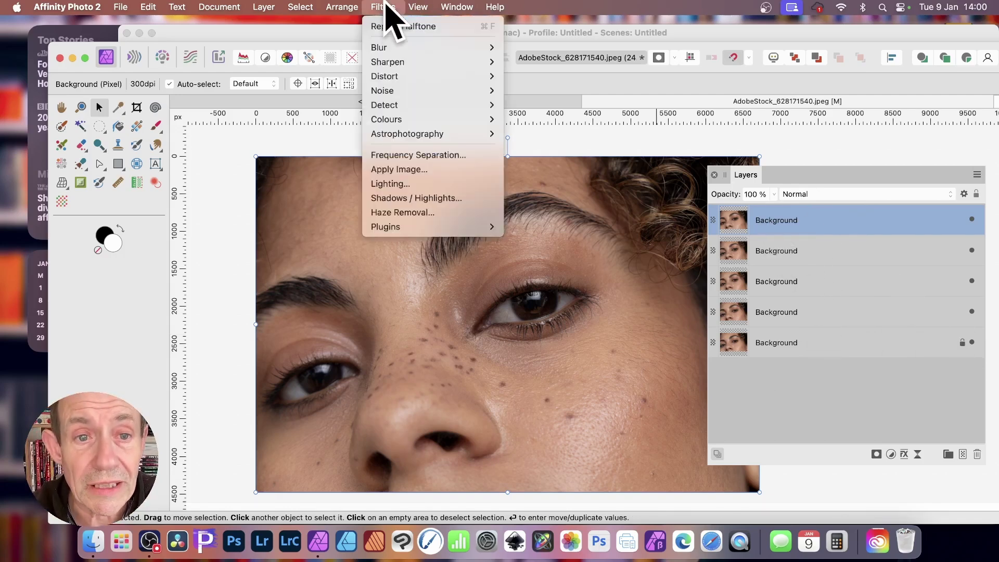
{"action": "mouse_move", "coordinate": [389, 121]}
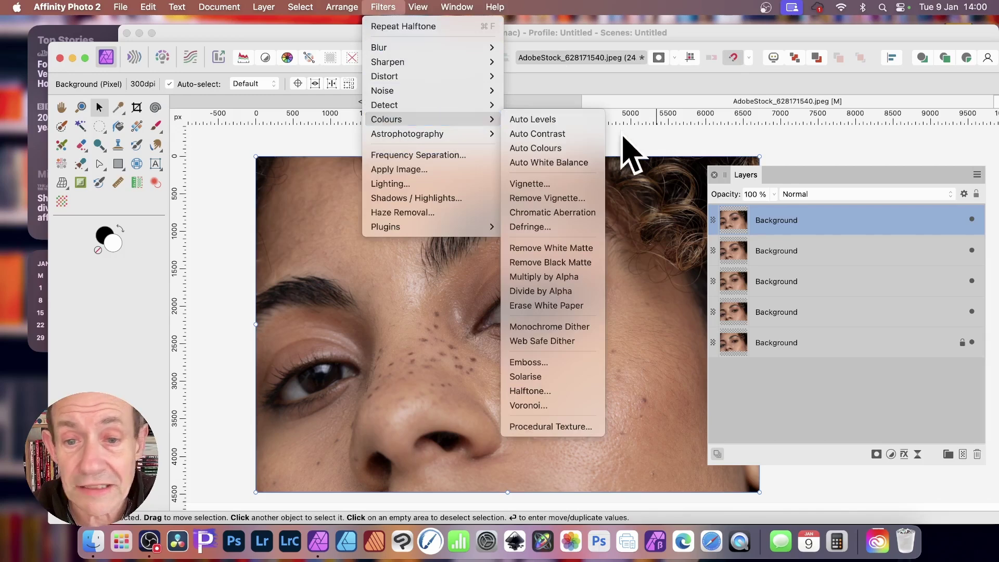
{"action": "left_click", "coordinate": [550, 393]}
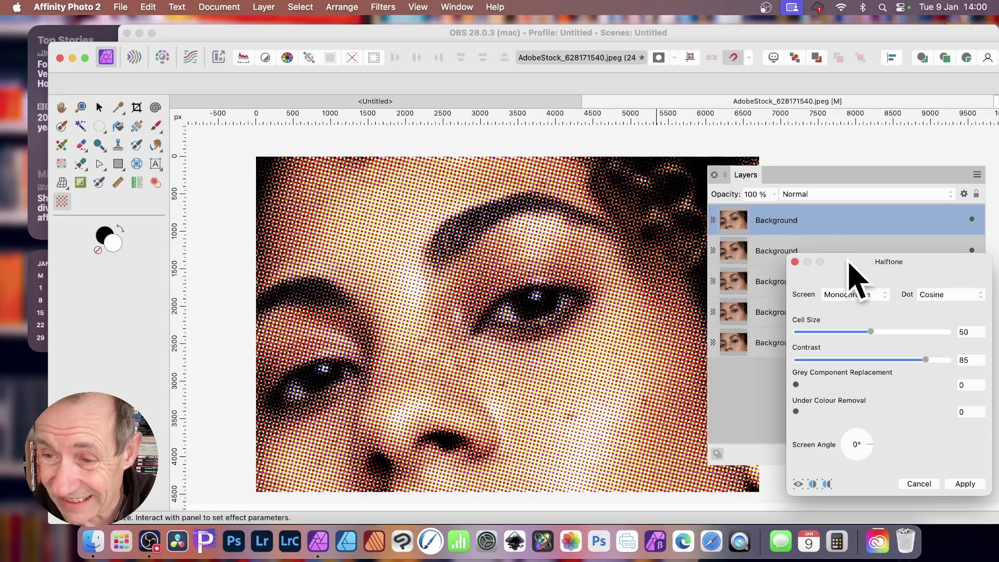
{"action": "left_click_drag", "start_coordinate": [850, 264], "coordinate": [648, 172]}
{"action": "left_click_drag", "start_coordinate": [668, 238], "coordinate": [738, 238]}
{"action": "left_click", "coordinate": [648, 201]}
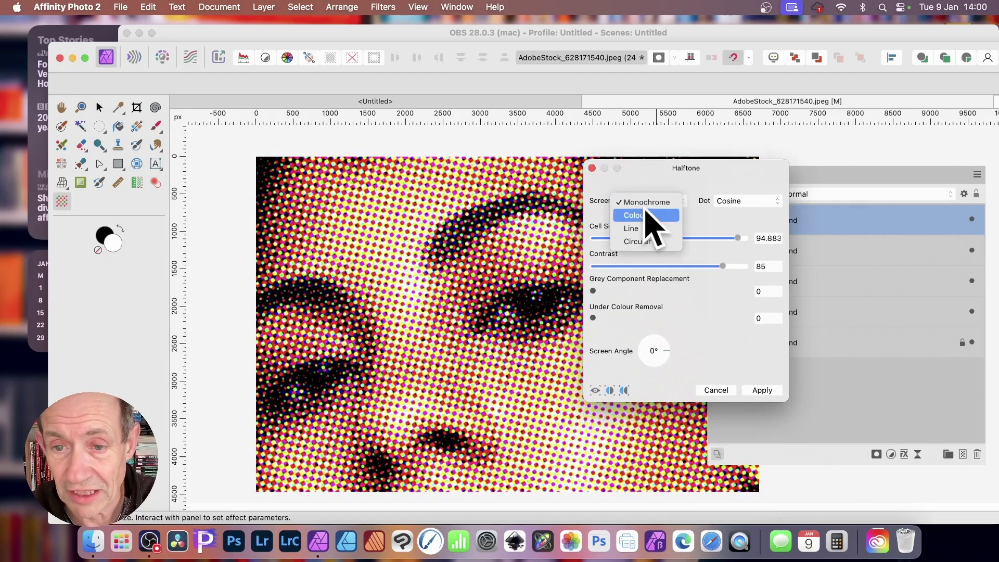
{"action": "left_click", "coordinate": [647, 203]}
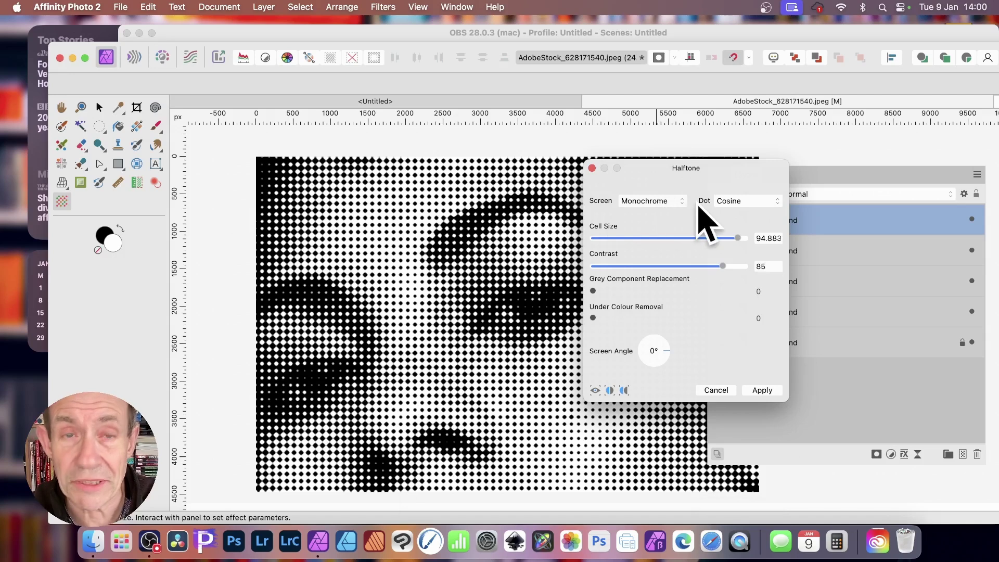
{"action": "left_click", "coordinate": [763, 391]}
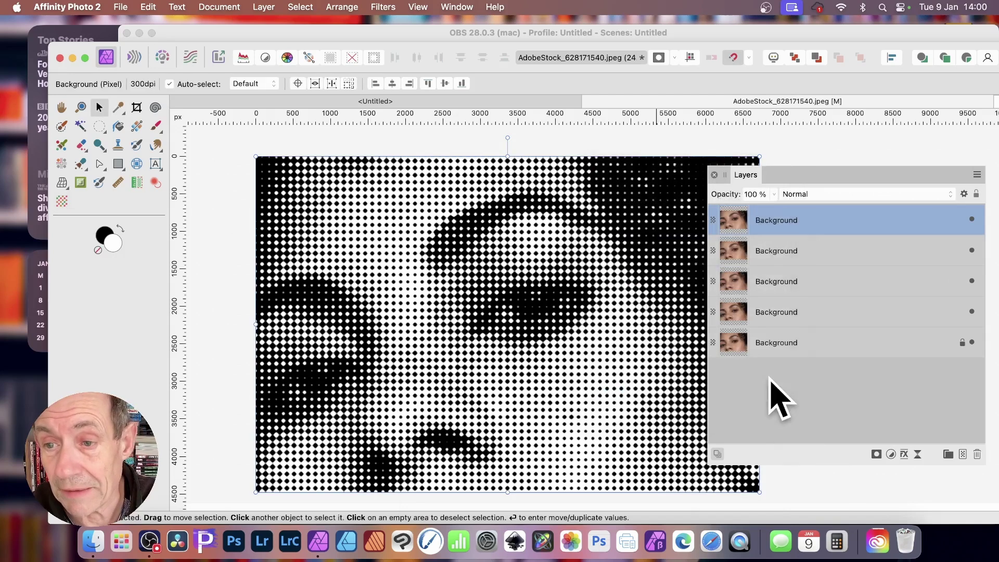
{"action": "left_click", "coordinate": [971, 219]}
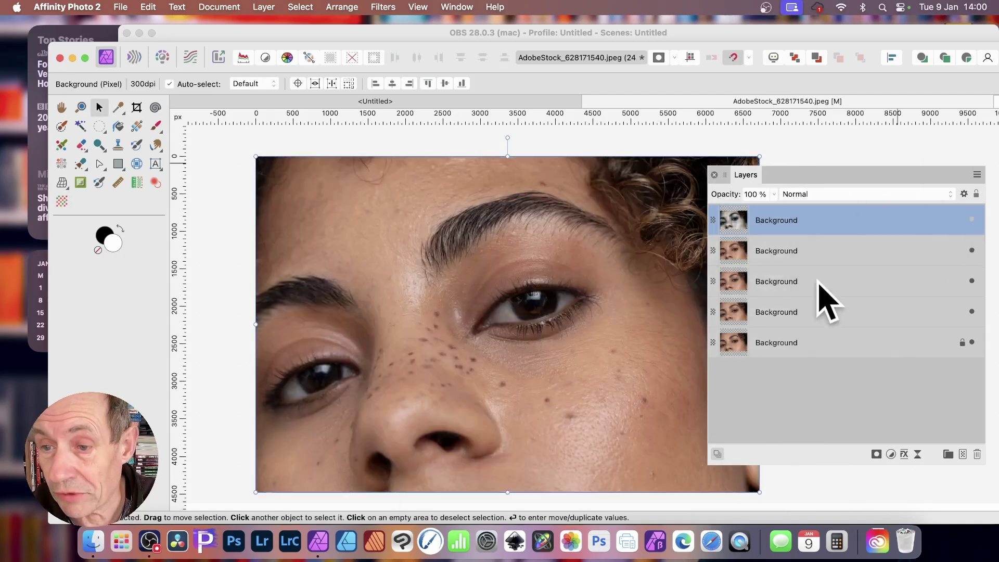
Apply a Halftone filter with a Line screen, cell size about 95.8 and screen angle 330° to the second copy from the top, and hide it.
{"action": "left_click", "coordinate": [837, 251]}
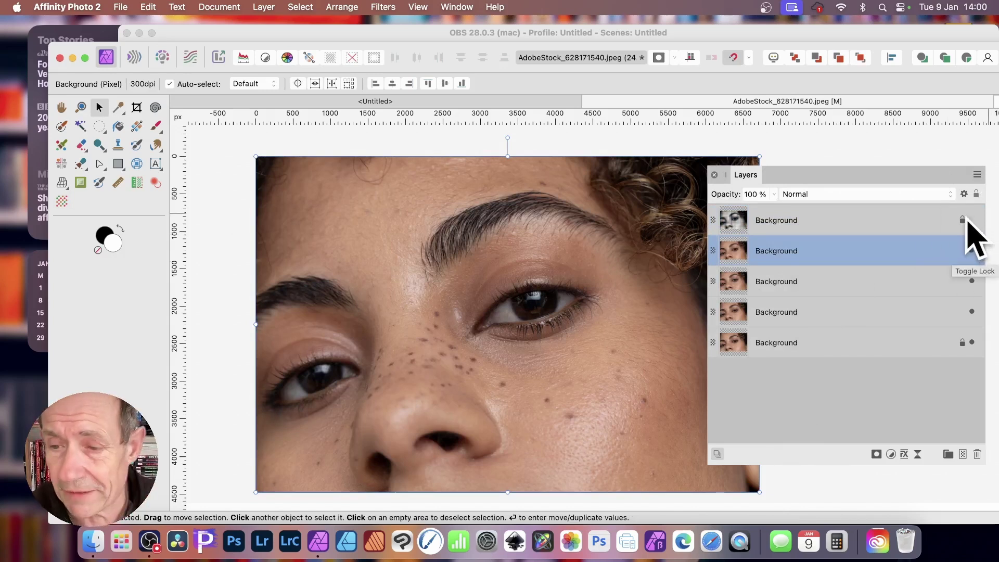
{"action": "left_click", "coordinate": [383, 7]}
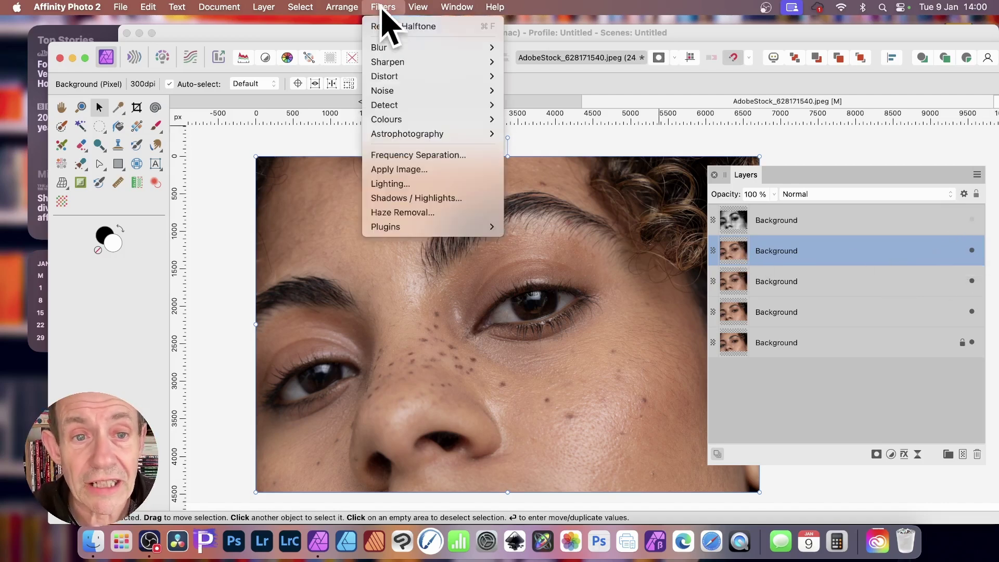
{"action": "mouse_move", "coordinate": [401, 121]}
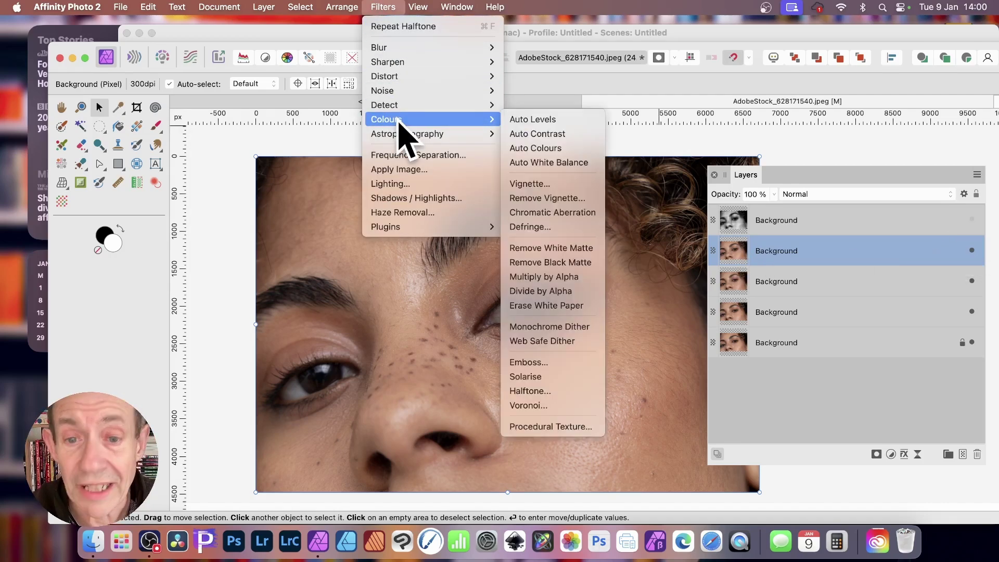
{"action": "left_click", "coordinate": [545, 401]}
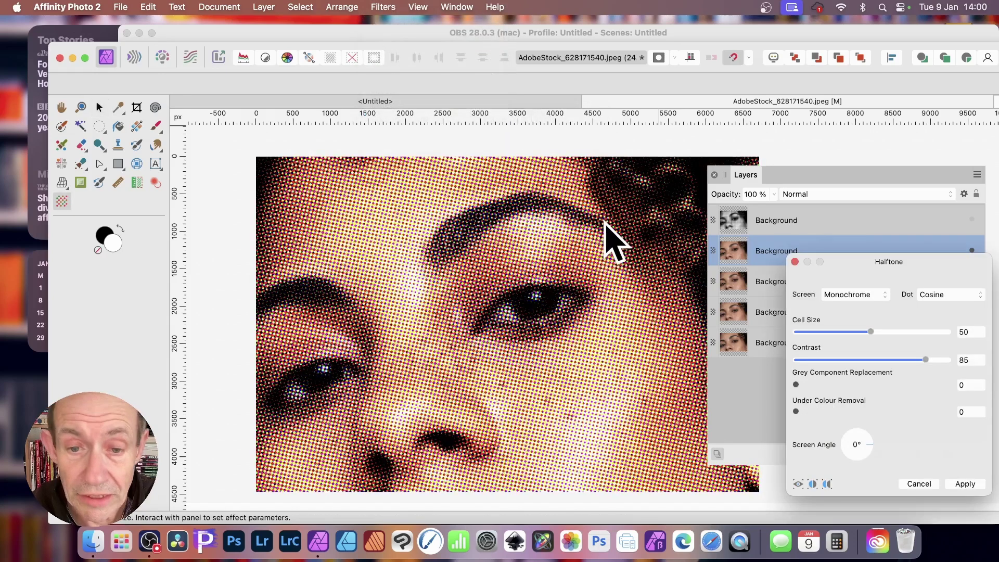
{"action": "left_click_drag", "start_coordinate": [907, 265], "coordinate": [765, 209]}
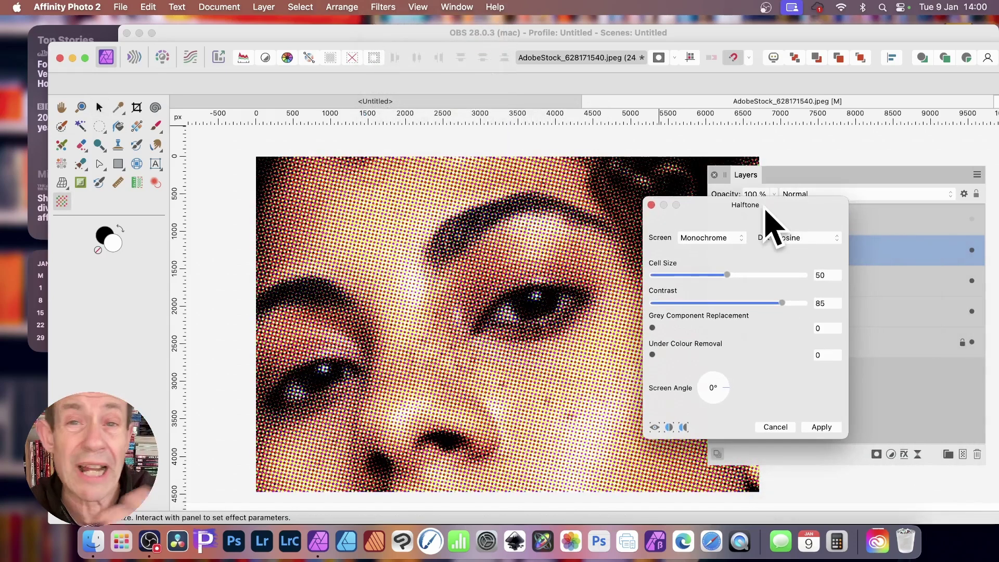
{"action": "left_click", "coordinate": [703, 238]}
{"action": "left_click", "coordinate": [710, 266]}
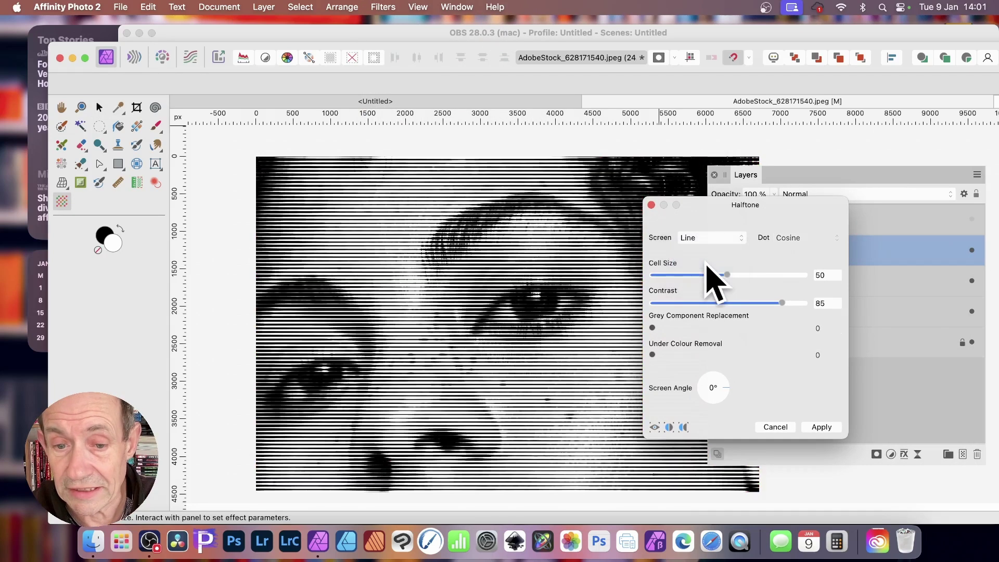
{"action": "left_click_drag", "start_coordinate": [748, 275], "coordinate": [798, 276]}
{"action": "left_click_drag", "start_coordinate": [726, 394], "coordinate": [725, 408]}
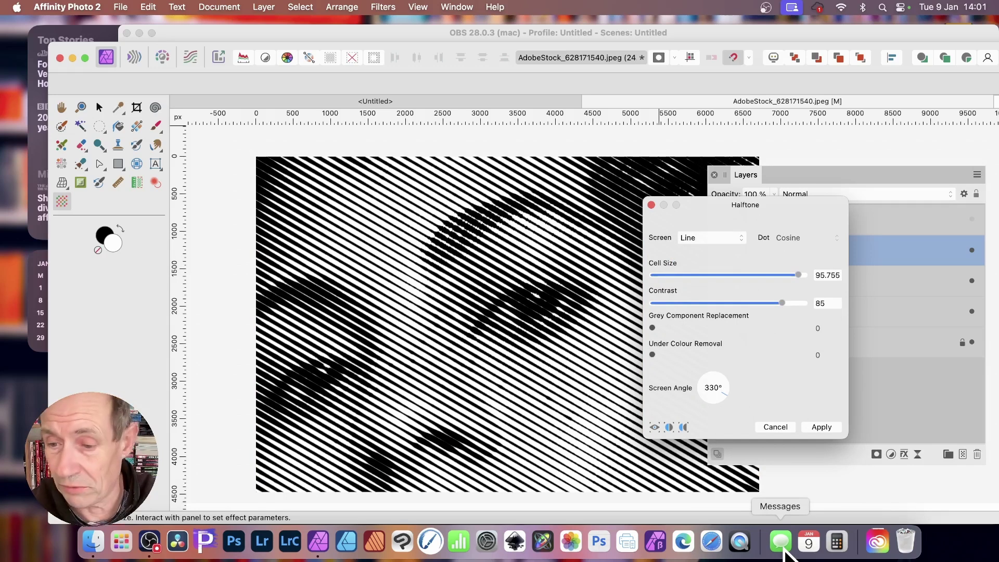
{"action": "left_click", "coordinate": [822, 427]}
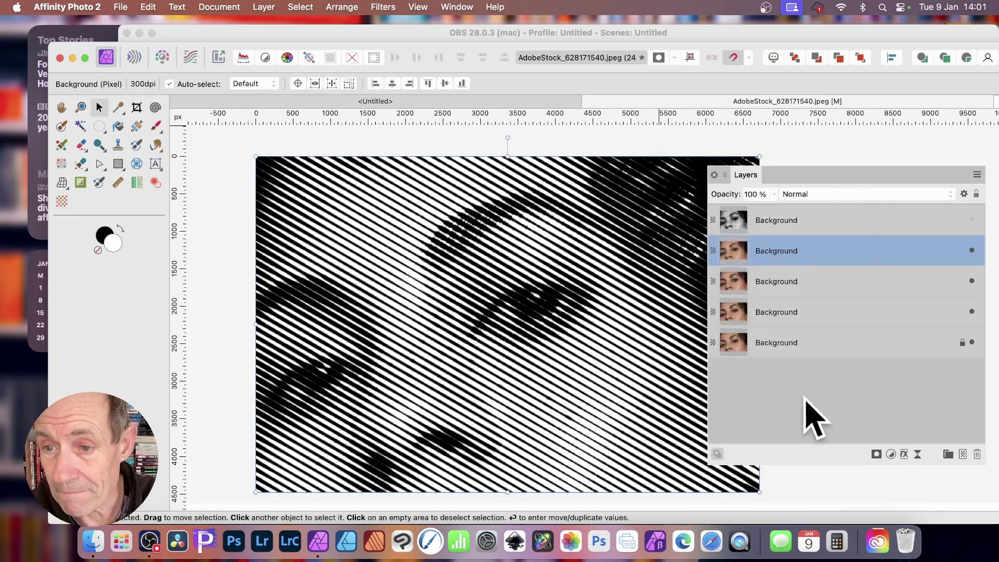
{"action": "left_click", "coordinate": [972, 250]}
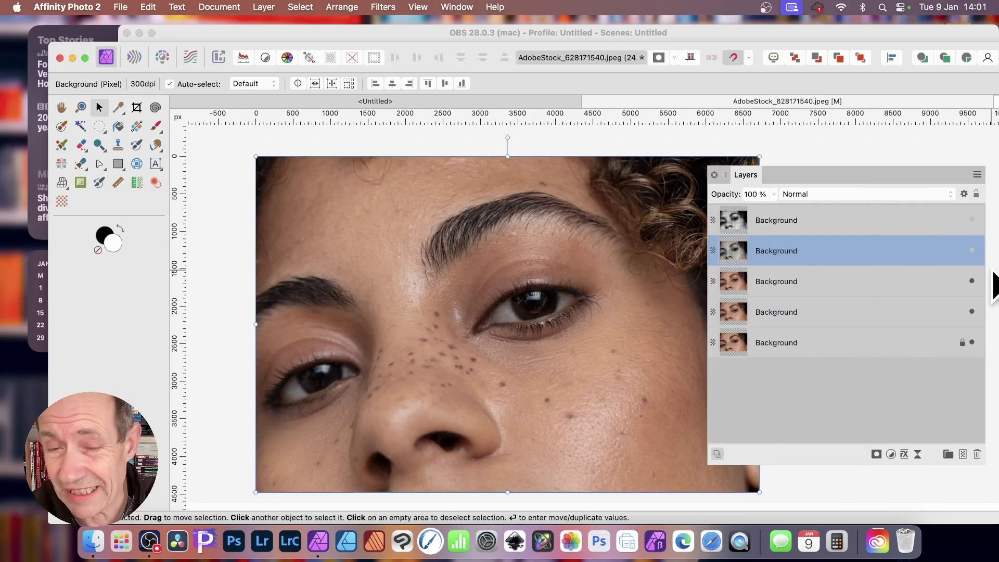
Apply a Halftone filter with a Circular screen, cell size about 89.2 and contrast about 58.7 to the third copy from the top.
{"action": "left_click", "coordinate": [769, 287]}
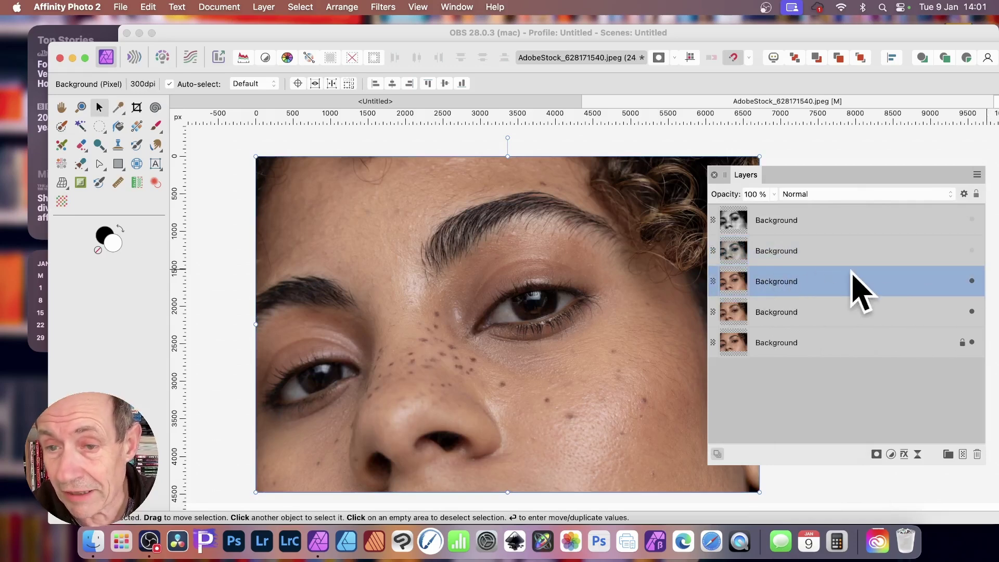
{"action": "left_click", "coordinate": [388, 7]}
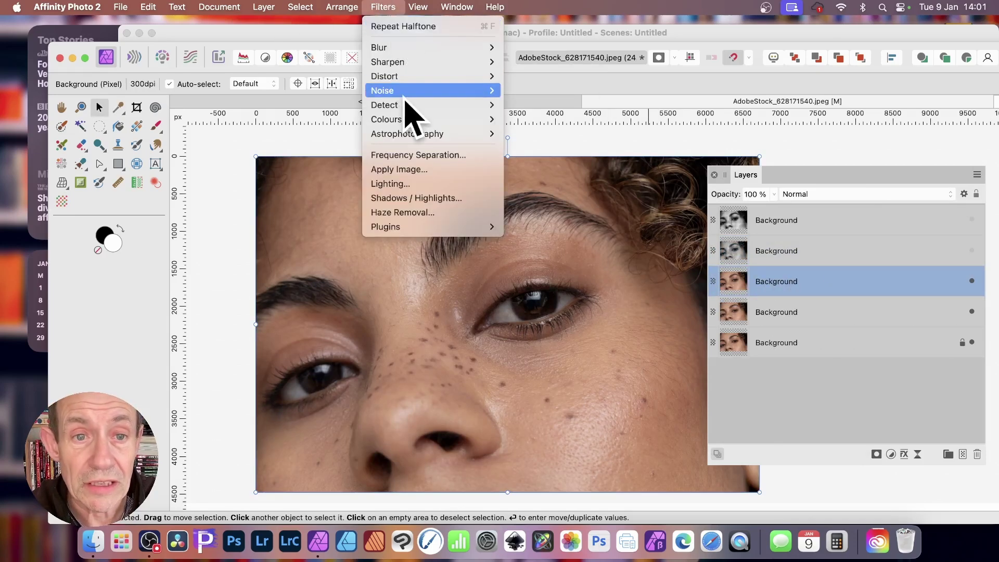
{"action": "mouse_move", "coordinate": [408, 125]}
{"action": "left_click", "coordinate": [557, 392]}
{"action": "left_click", "coordinate": [856, 295]}
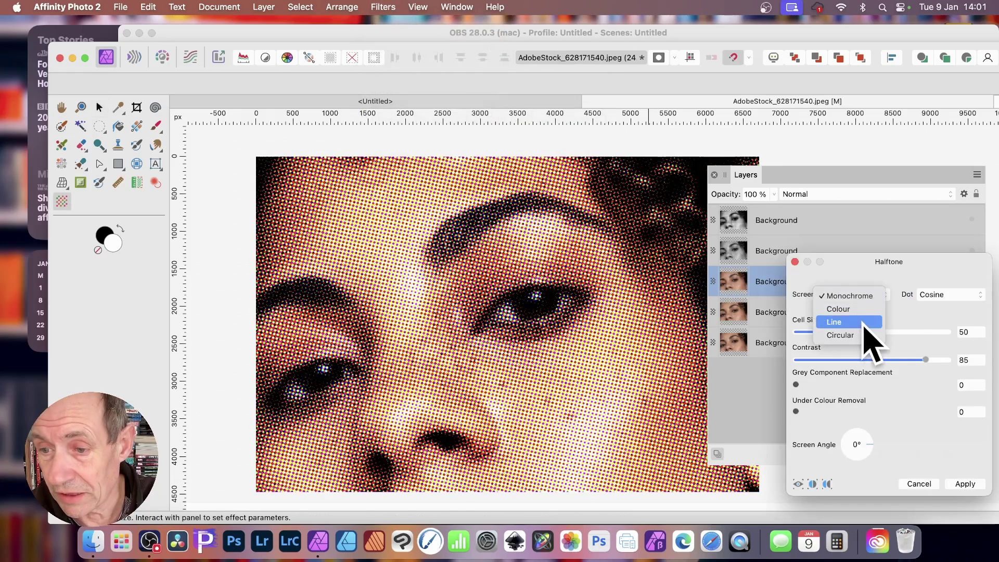
{"action": "left_click", "coordinate": [868, 335]}
{"action": "left_click_drag", "start_coordinate": [866, 259], "coordinate": [651, 171]}
{"action": "left_click_drag", "start_coordinate": [685, 243], "coordinate": [718, 243]}
{"action": "mouse_move", "coordinate": [669, 271]}
{"action": "left_mouse_down"}
{"action": "mouse_move", "coordinate": [653, 271]}
{"action": "mouse_move", "coordinate": [682, 271]}
{"action": "mouse_move", "coordinate": [673, 271]}
{"action": "left_mouse_up"}
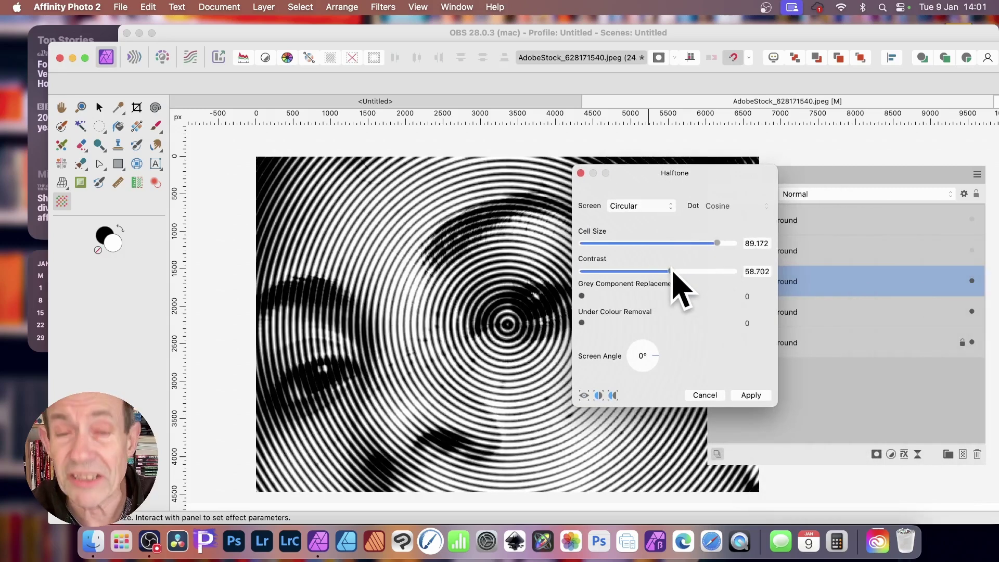
{"action": "left_click", "coordinate": [751, 396]}
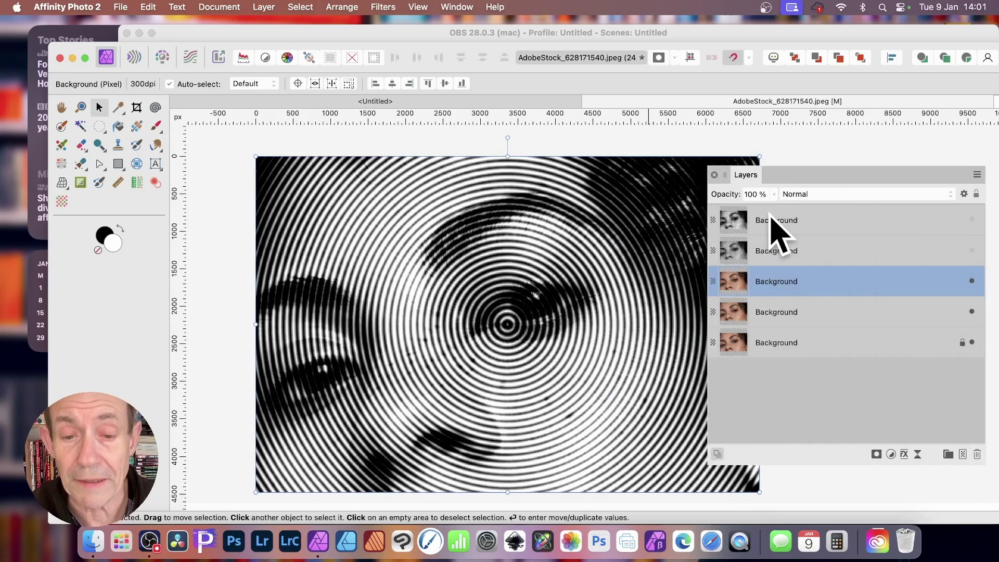
Show the two hidden halftone copies and rasterise the uppermost dot-screen copy to a mask.
{"action": "left_click", "coordinate": [971, 251]}
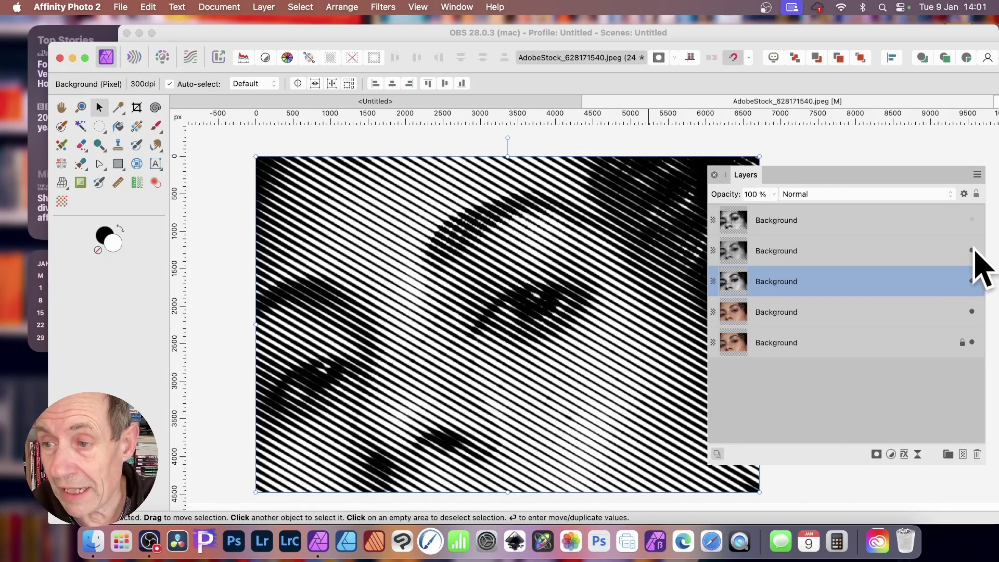
{"action": "left_click", "coordinate": [972, 219]}
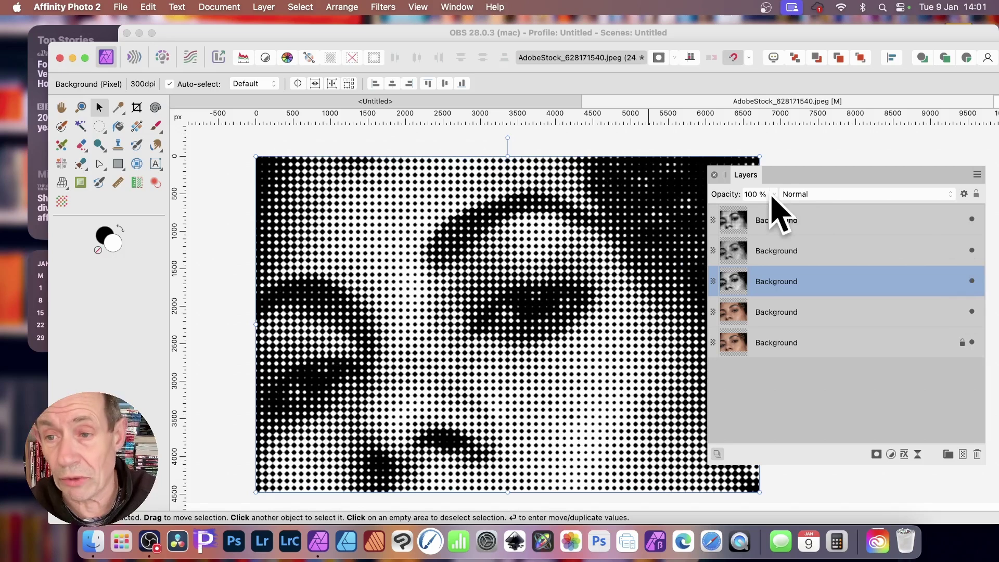
{"action": "left_click", "coordinate": [808, 218]}
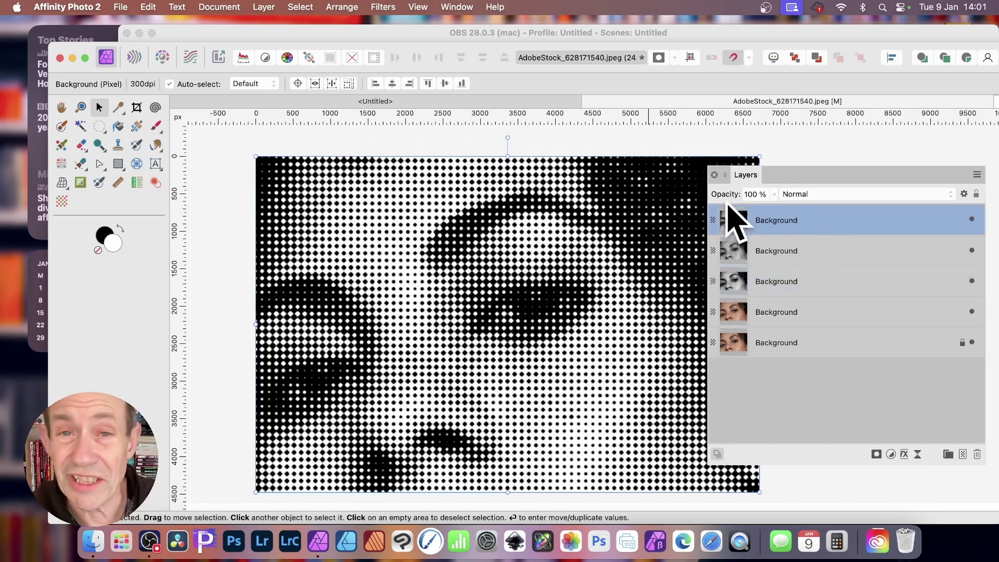
{"action": "left_click", "coordinate": [264, 7]}
{"action": "scroll", "coordinate": [333, 313], "scroll_direction": "down", "scroll_amount": 5}
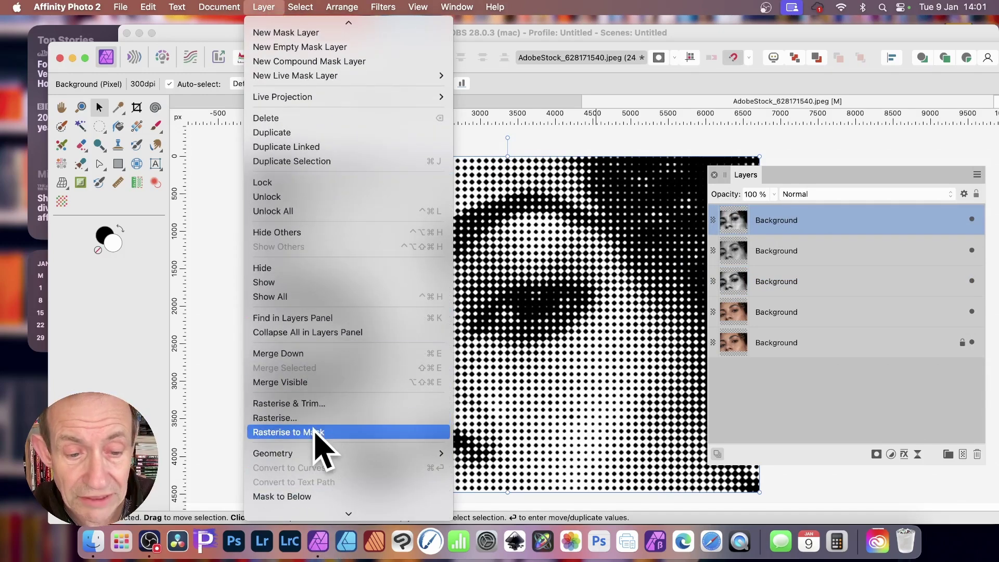
{"action": "left_click", "coordinate": [319, 432]}
Rasterise the line-screen copy and the circular-screen copy to masks as well.
{"action": "left_click", "coordinate": [798, 251]}
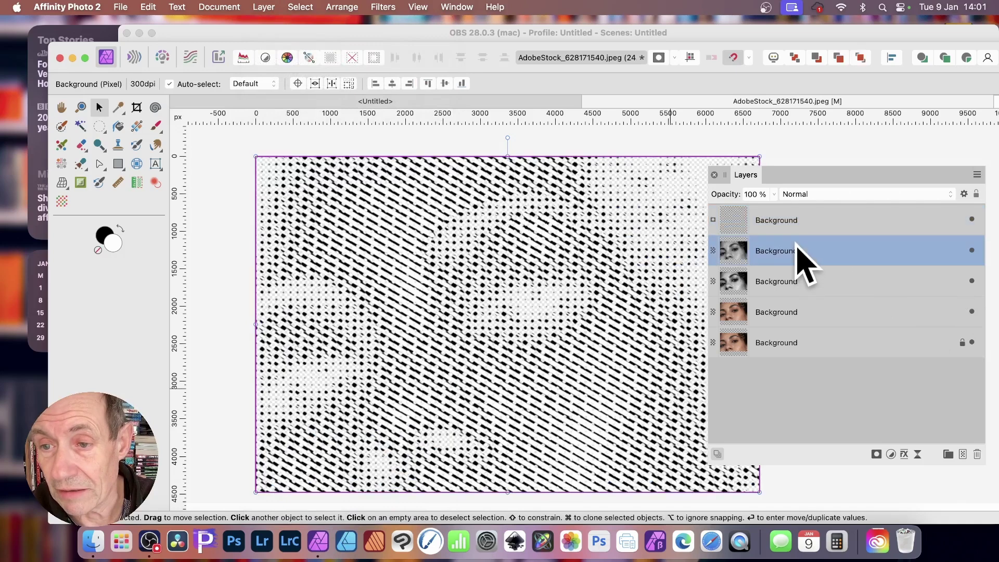
{"action": "left_click", "coordinate": [265, 7]}
{"action": "scroll", "coordinate": [301, 500], "scroll_direction": "down", "scroll_amount": 5}
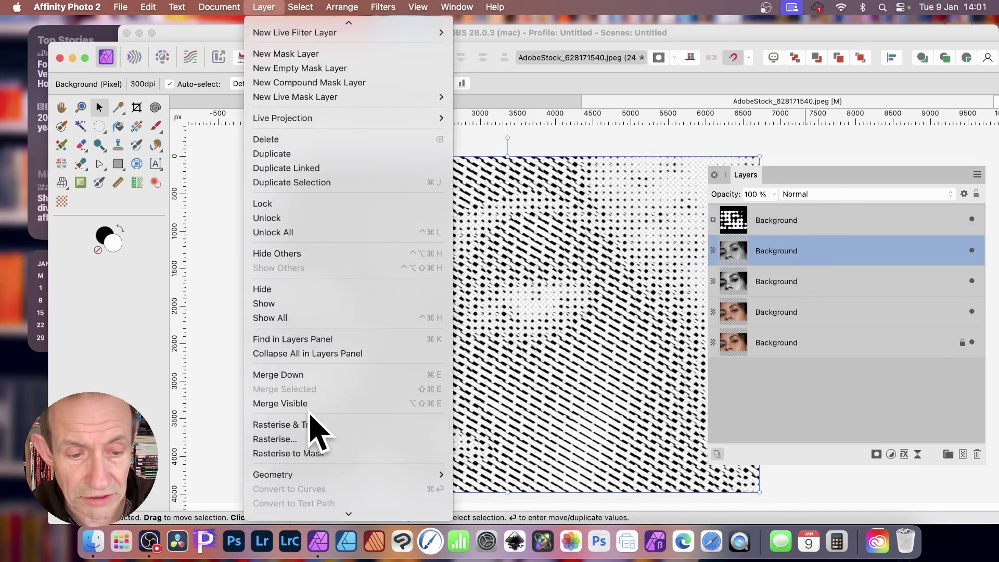
{"action": "left_click", "coordinate": [314, 453]}
{"action": "left_click", "coordinate": [775, 291]}
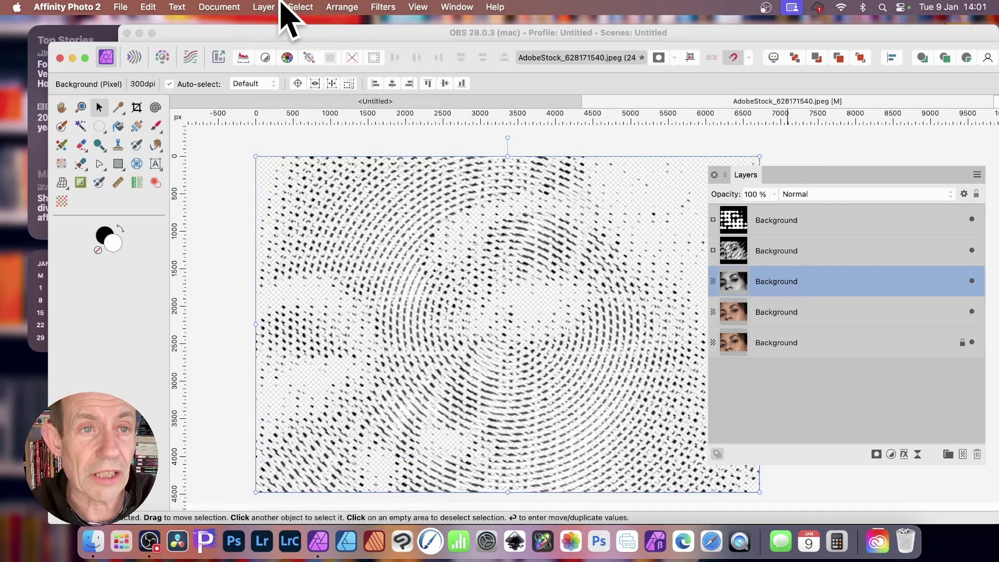
{"action": "left_click", "coordinate": [264, 6]}
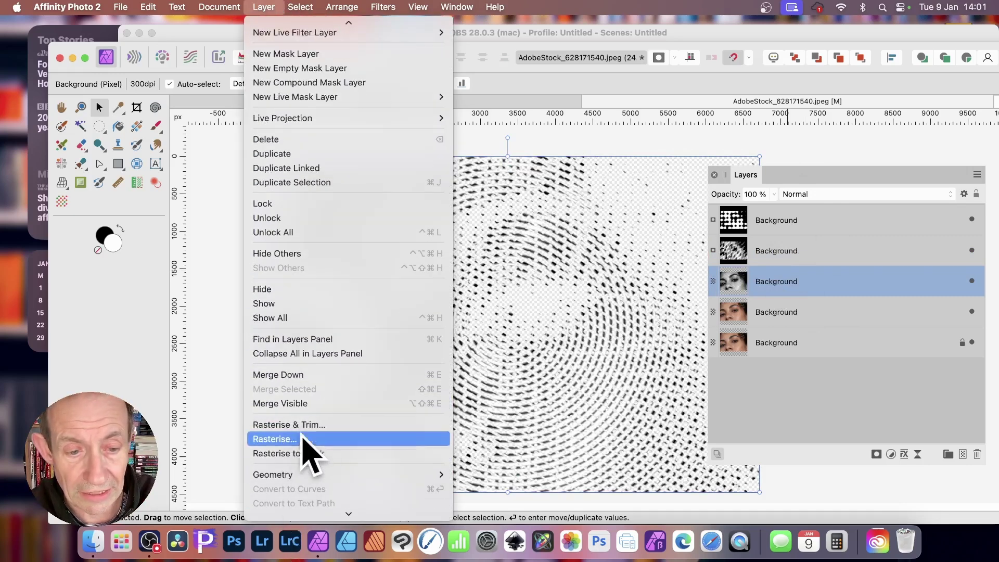
{"action": "left_click", "coordinate": [315, 454]}
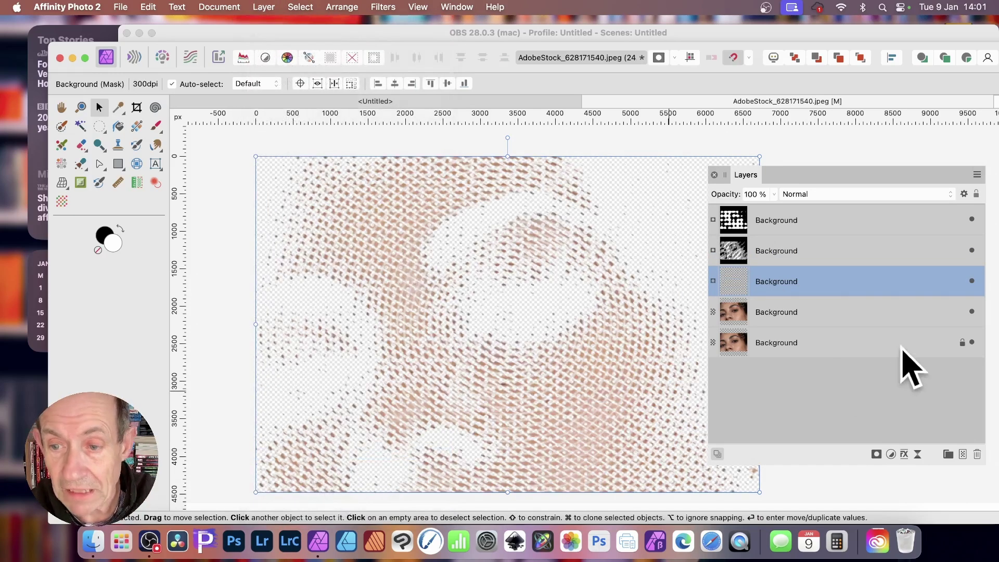
Add a compound mask layer to the remaining unlocked colour copy of the photo.
{"action": "left_click", "coordinate": [776, 308]}
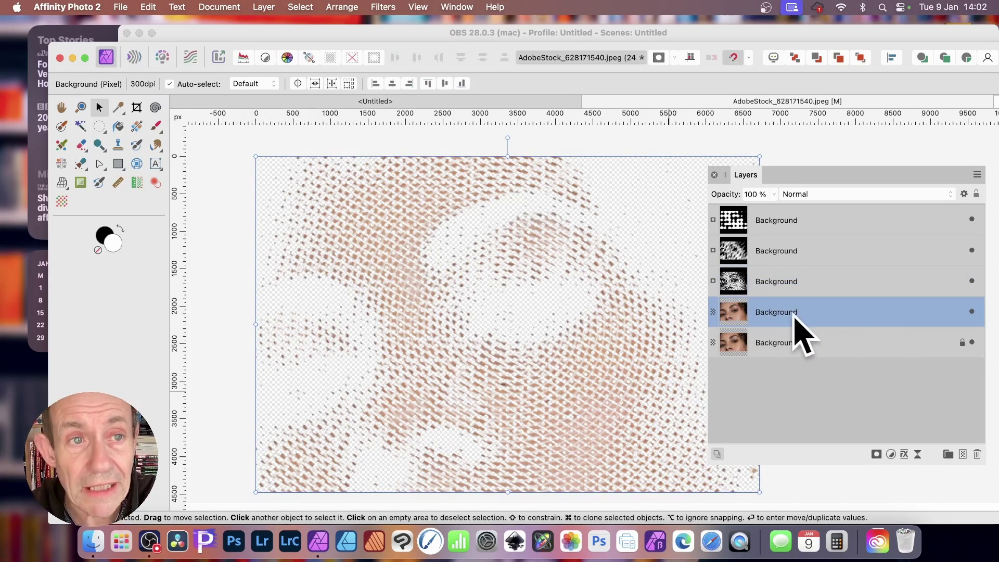
{"action": "left_click", "coordinate": [264, 7]}
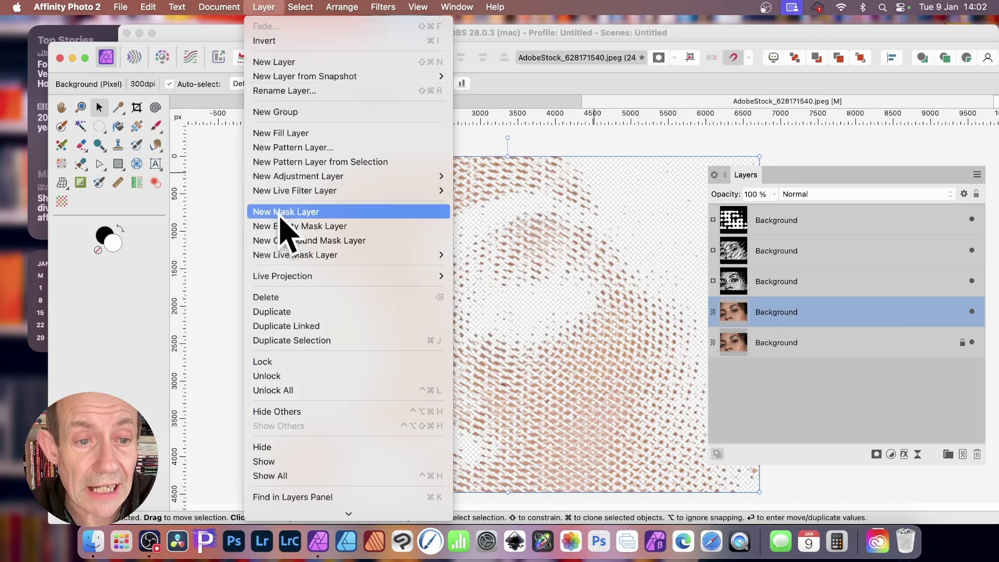
{"action": "left_click", "coordinate": [301, 240]}
{"action": "left_click_drag", "start_coordinate": [810, 303], "coordinate": [746, 331]}
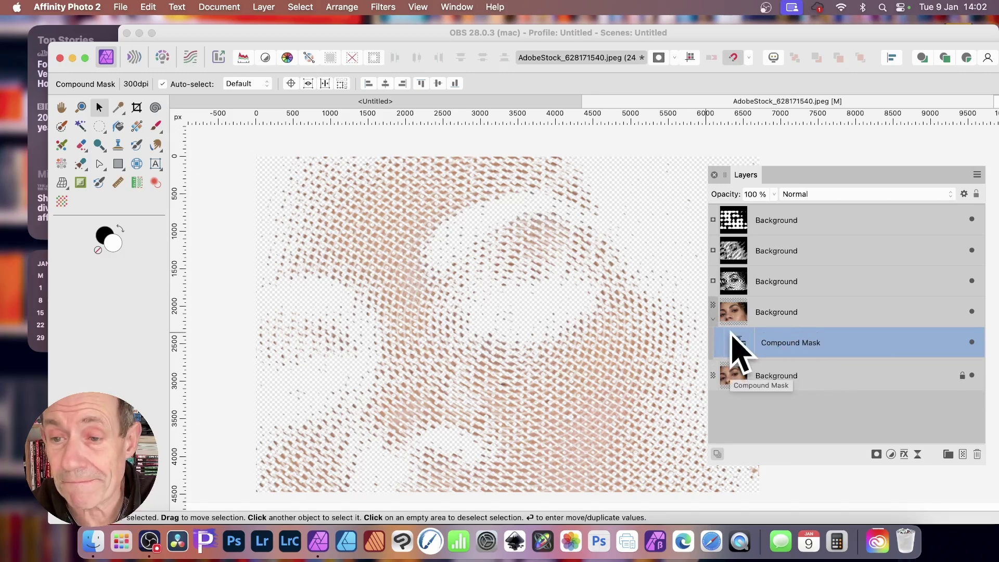
Move all three halftone mask layers into the compound mask and expand it to list them.
{"action": "left_click", "coordinate": [770, 229]}
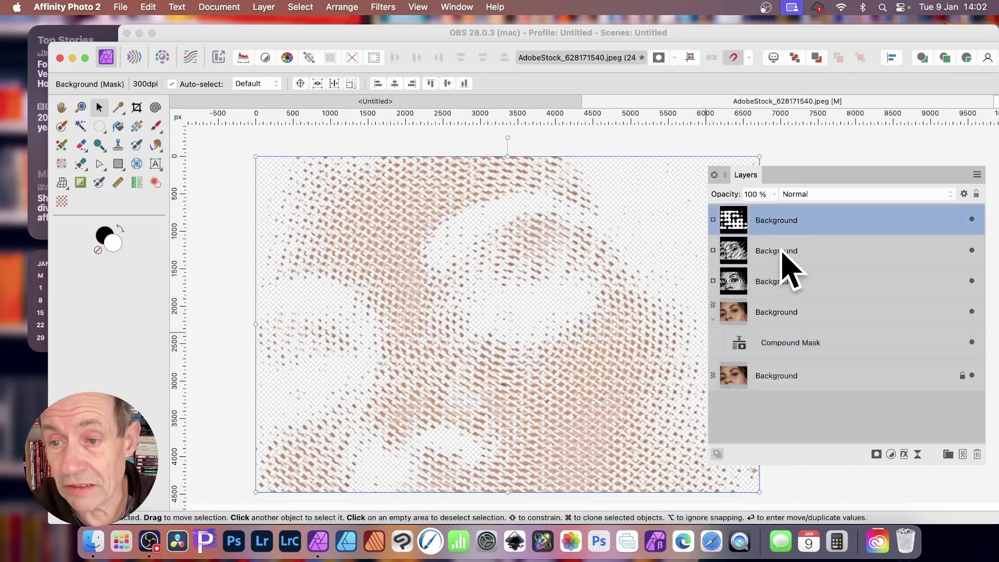
{"action": "left_click", "coordinate": [781, 290], "text": "shift"}
{"action": "left_click_drag", "start_coordinate": [771, 276], "coordinate": [787, 348]}
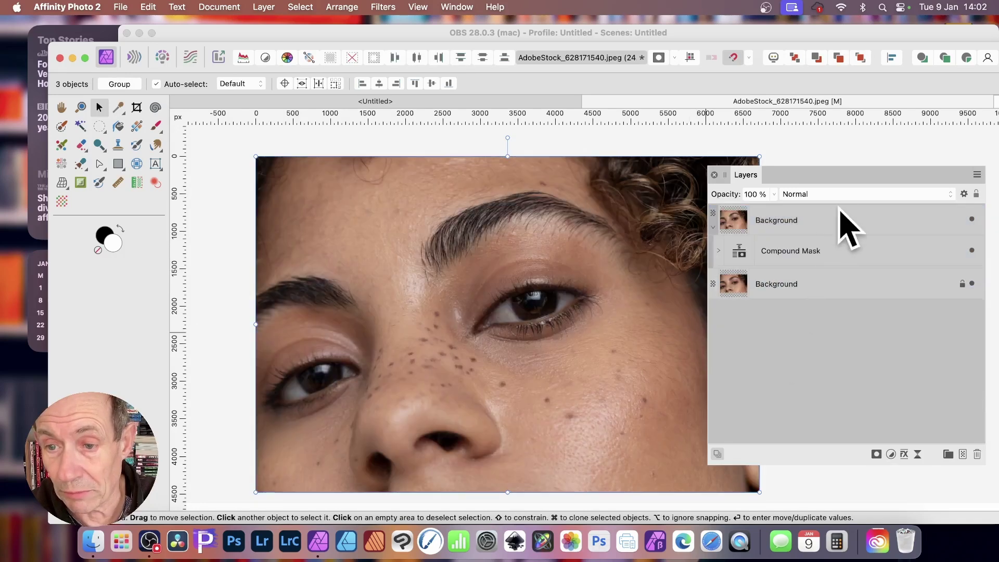
{"action": "left_click", "coordinate": [719, 251]}
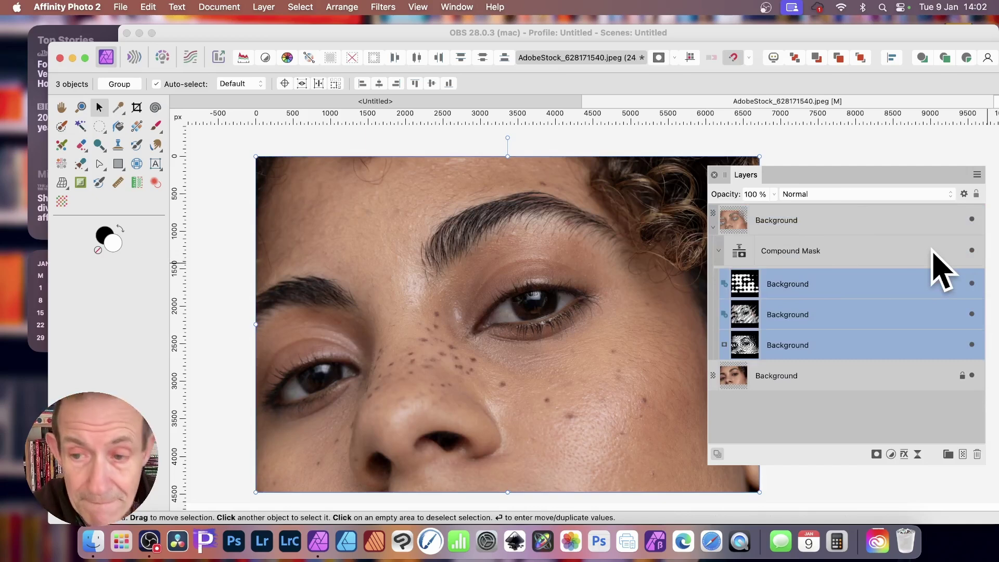
Give the compound-masked photo layer a 3D layer effect with a 15.8 px radius and the S-curve standard profile.
{"action": "left_click", "coordinate": [800, 218]}
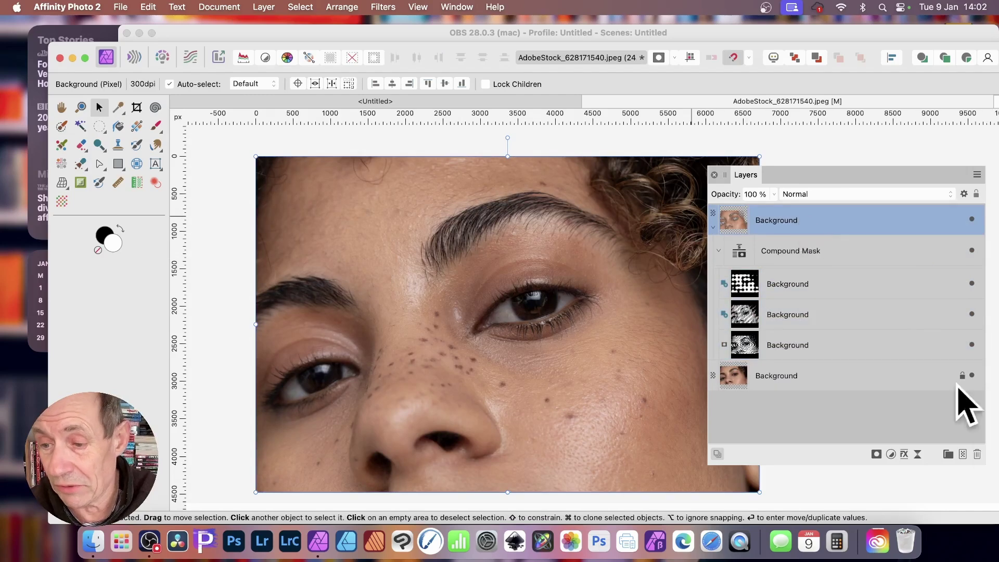
{"action": "left_click", "coordinate": [908, 456]}
{"action": "left_click", "coordinate": [517, 169]}
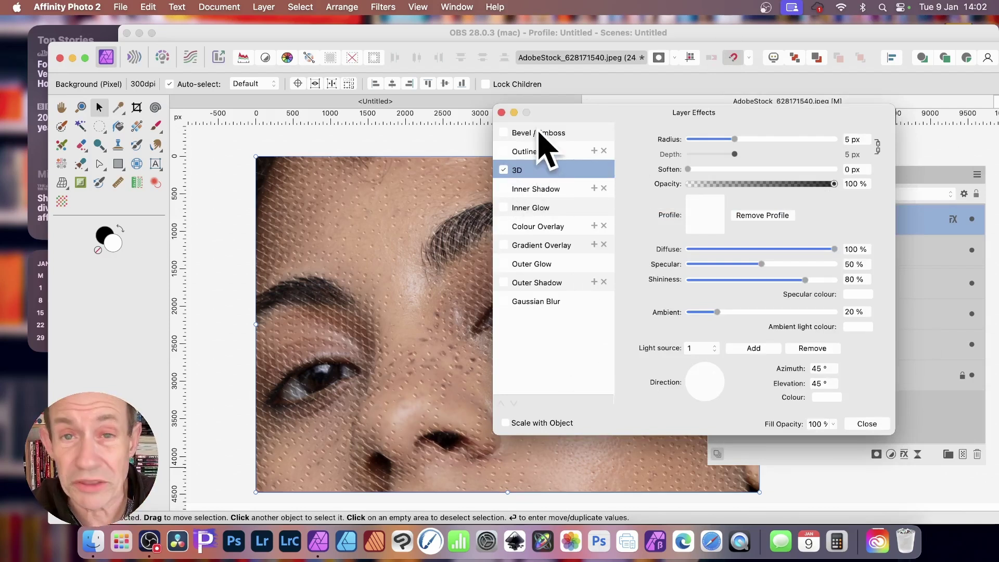
{"action": "left_click_drag", "start_coordinate": [749, 139], "coordinate": [763, 141]}
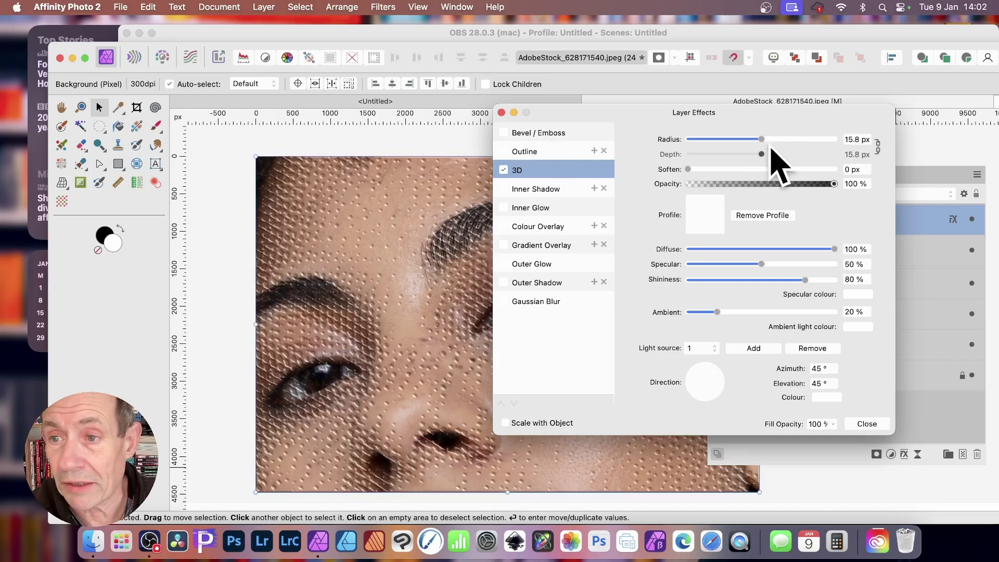
{"action": "left_click", "coordinate": [712, 220]}
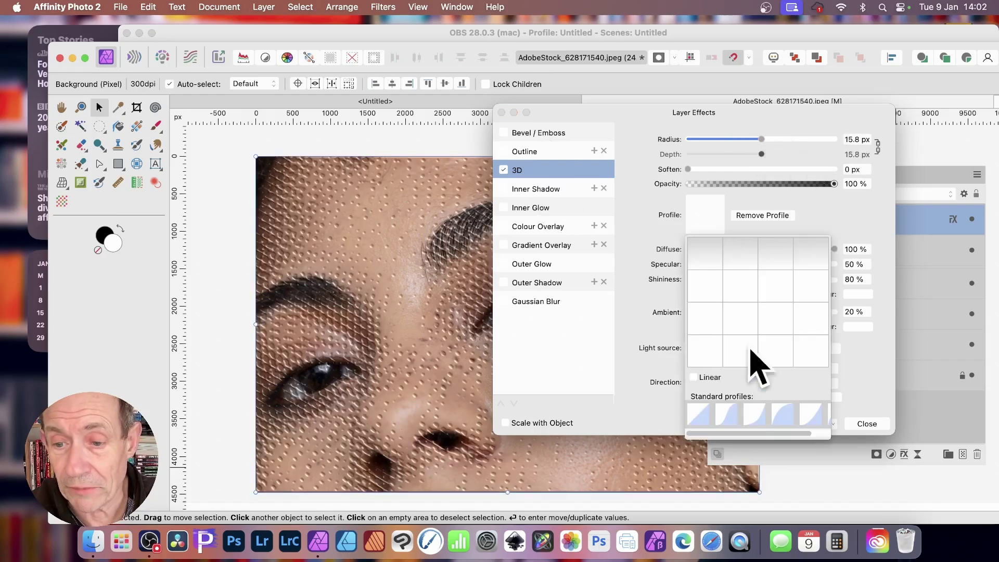
{"action": "left_click", "coordinate": [763, 416]}
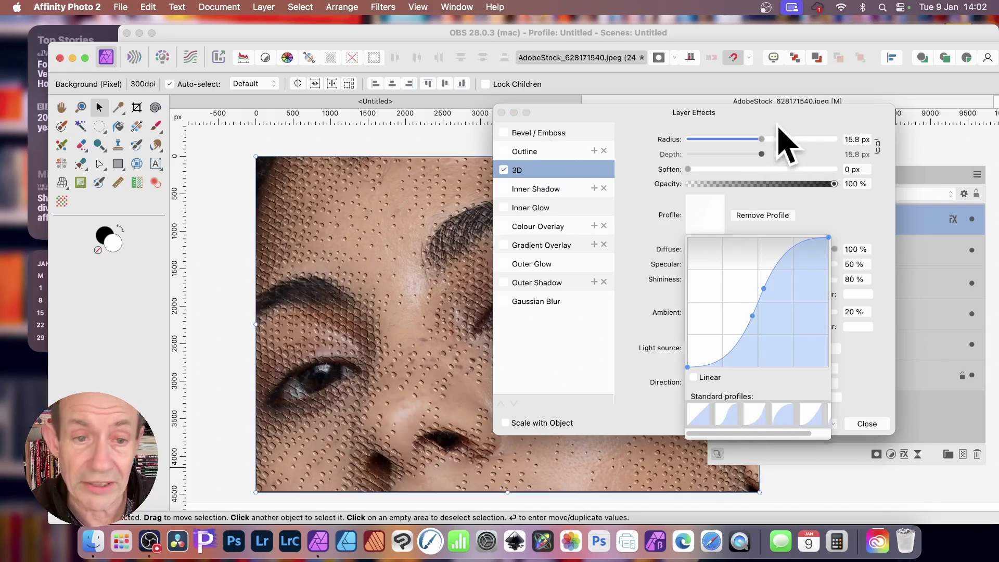
{"action": "left_click", "coordinate": [714, 126]}
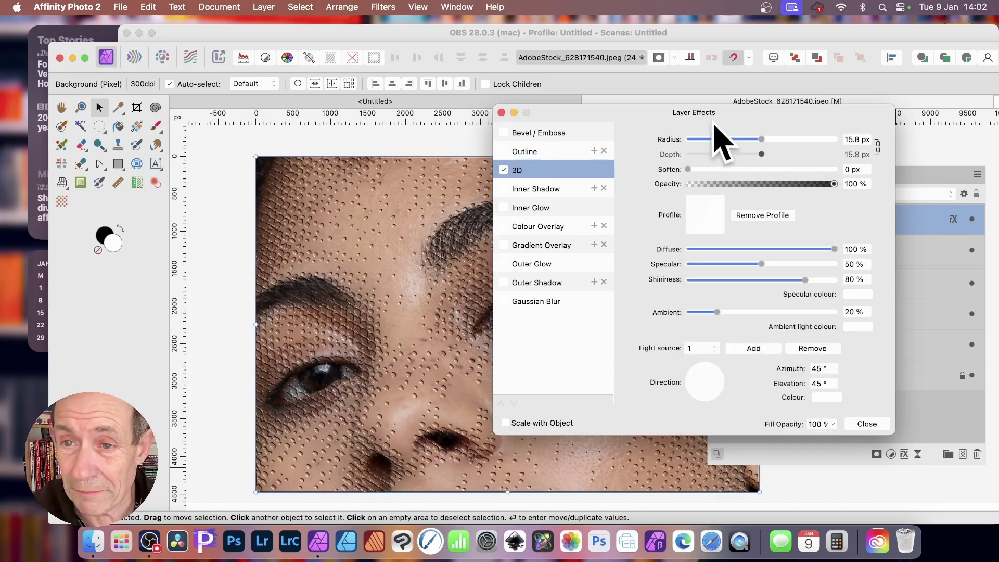
{"action": "left_click", "coordinate": [876, 426]}
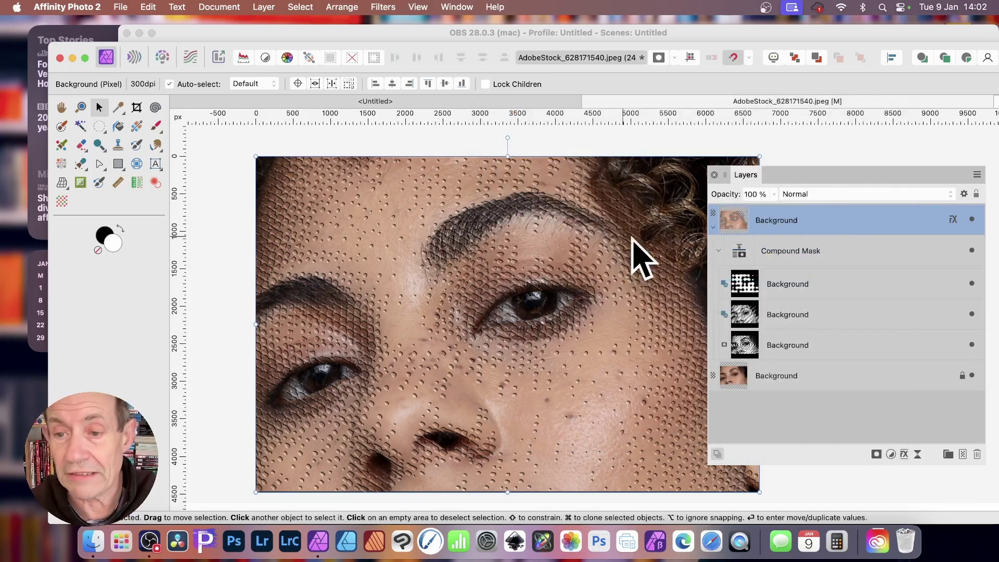
{"action": "left_click", "coordinate": [751, 287]}
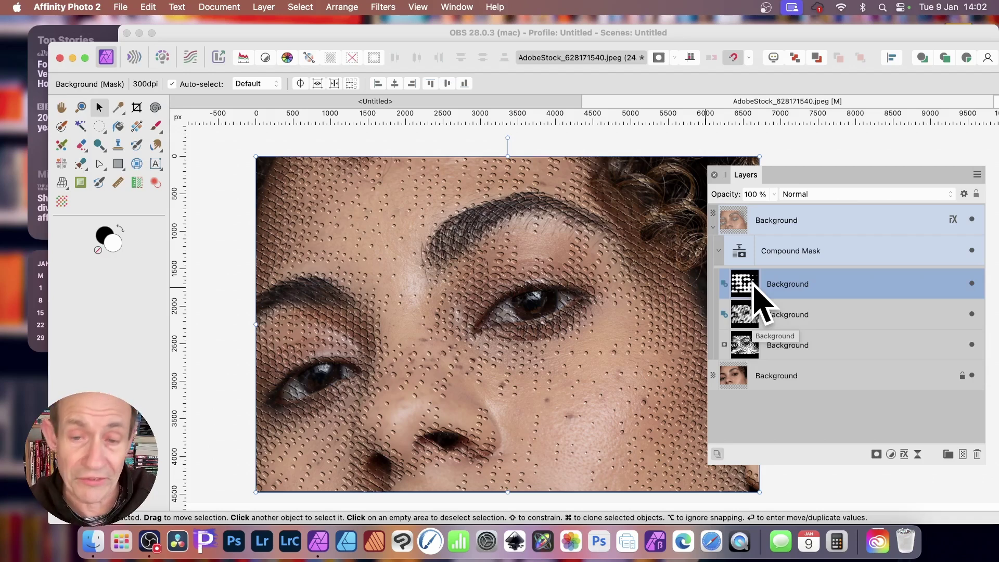
{"action": "left_click", "coordinate": [388, 7]}
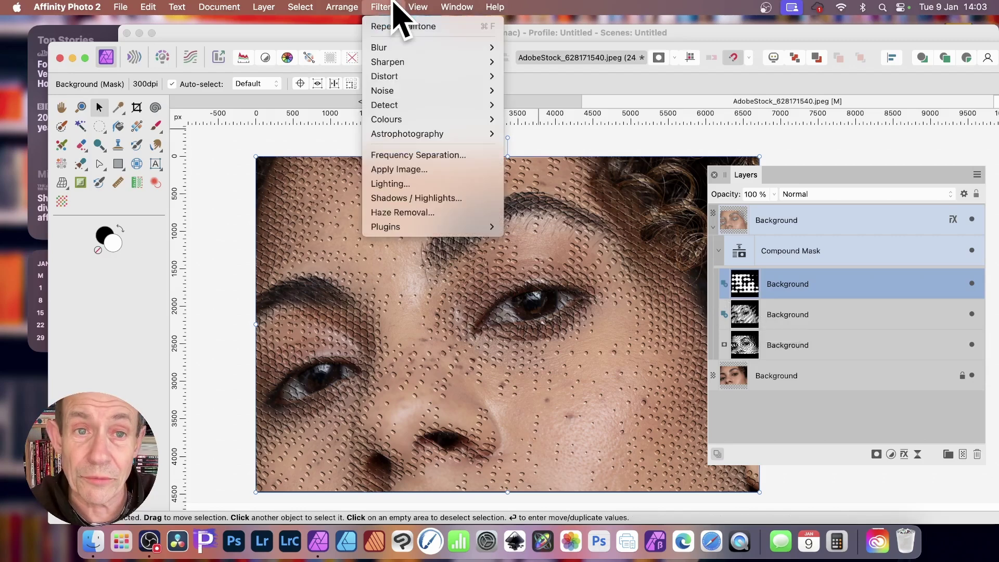
{"action": "mouse_move", "coordinate": [399, 48]}
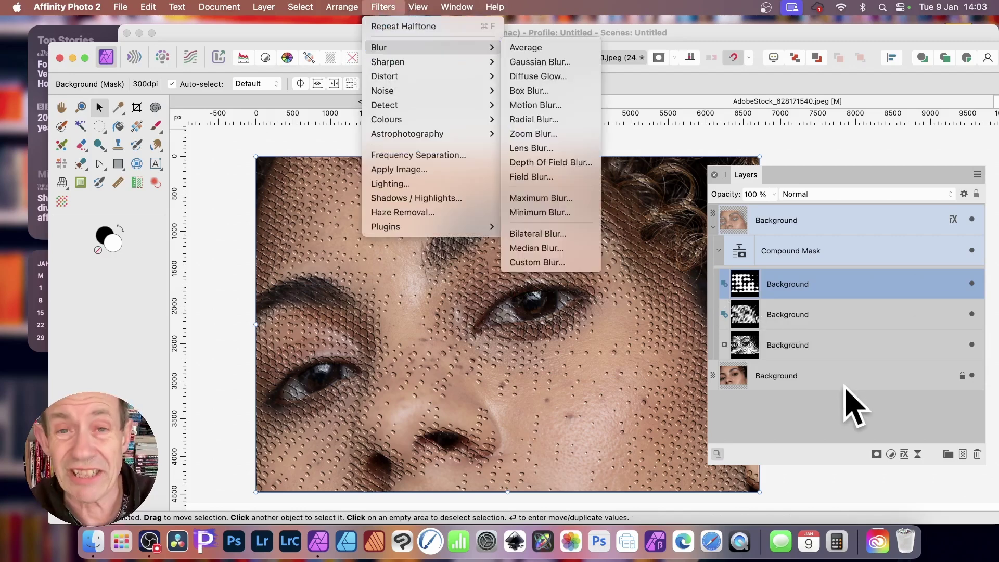
{"action": "left_click", "coordinate": [781, 274]}
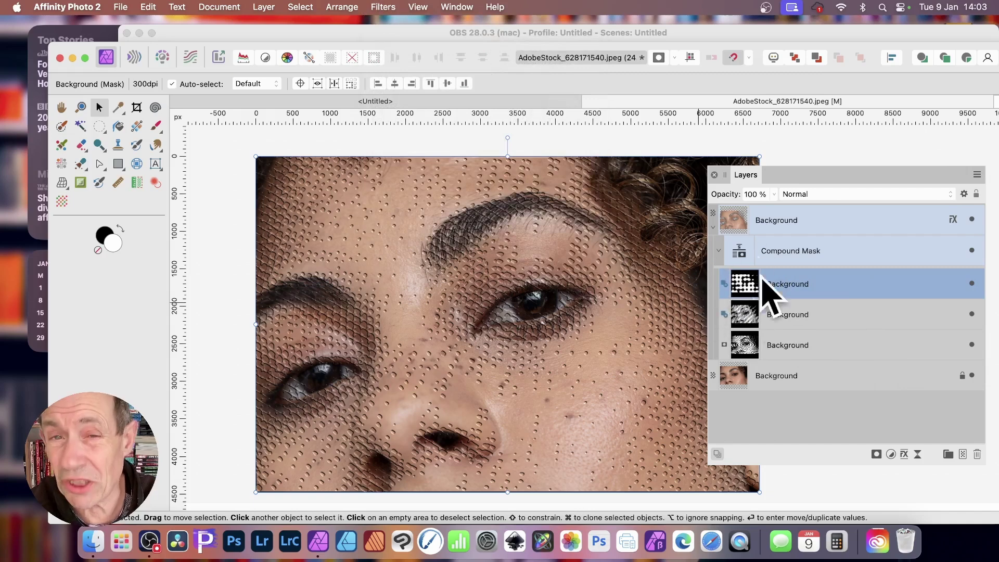
Set the compound mask's combining mode to Intersect for both the dot-screen mask and the line-screen mask.
{"action": "left_click", "coordinate": [724, 284]}
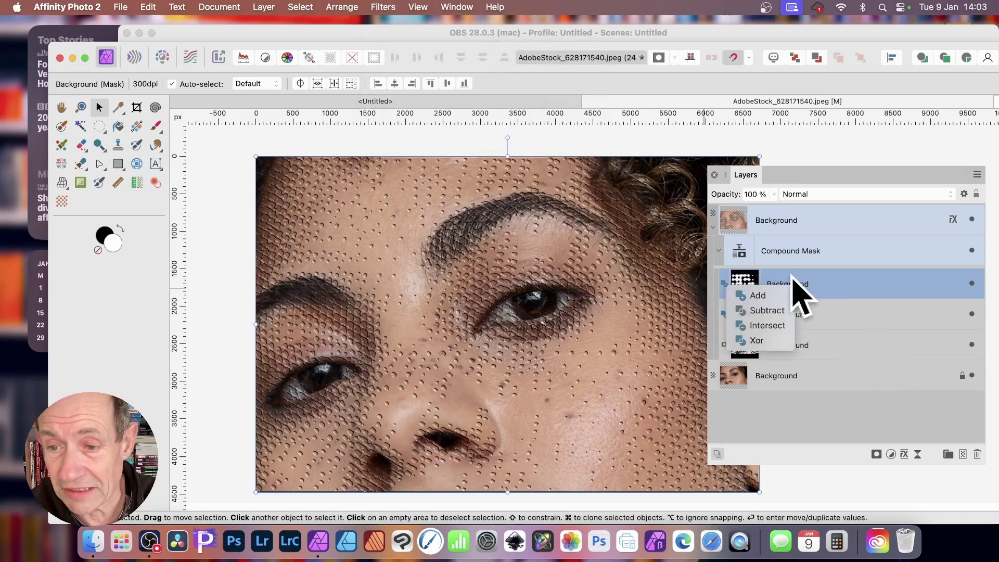
{"action": "left_click", "coordinate": [789, 326]}
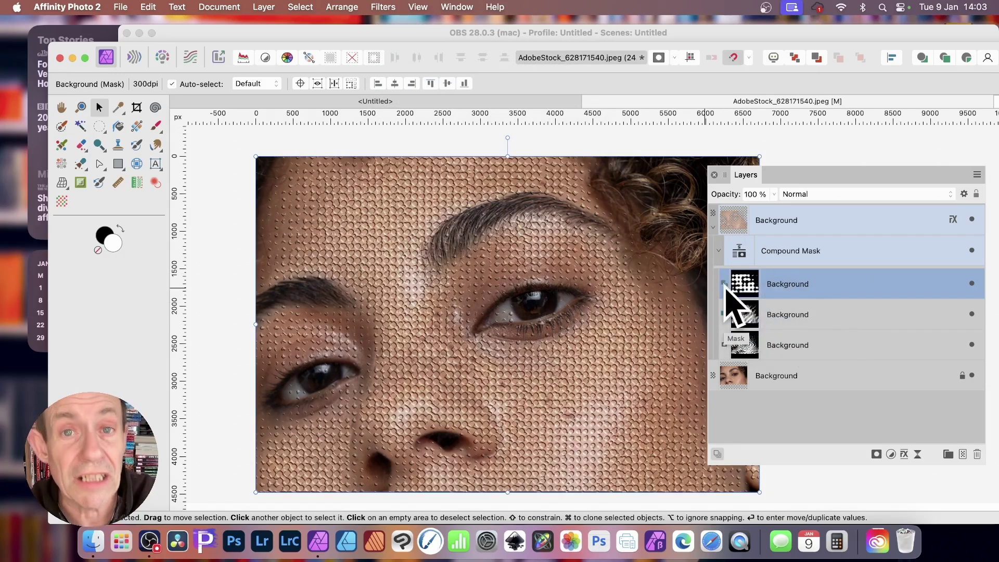
{"action": "left_click", "coordinate": [725, 314]}
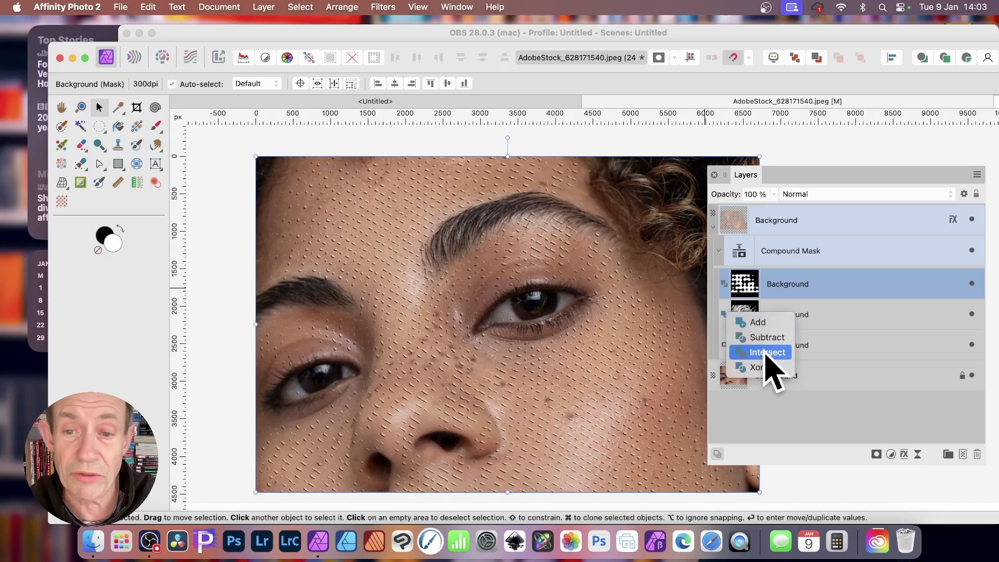
{"action": "left_click", "coordinate": [767, 353]}
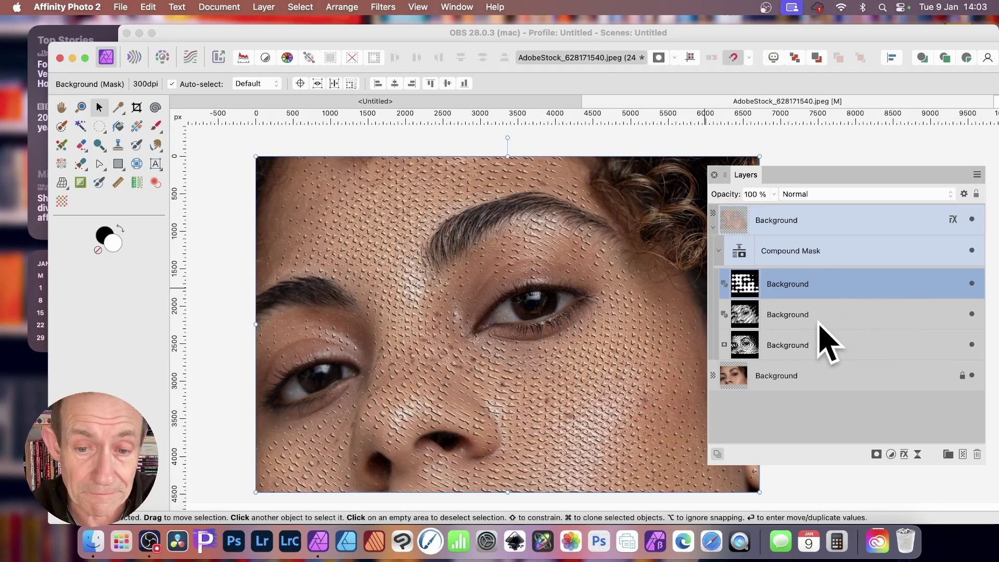
Merge the compound-masked 3D photo layer with the locked original photo layer.
{"action": "left_click", "coordinate": [800, 221]}
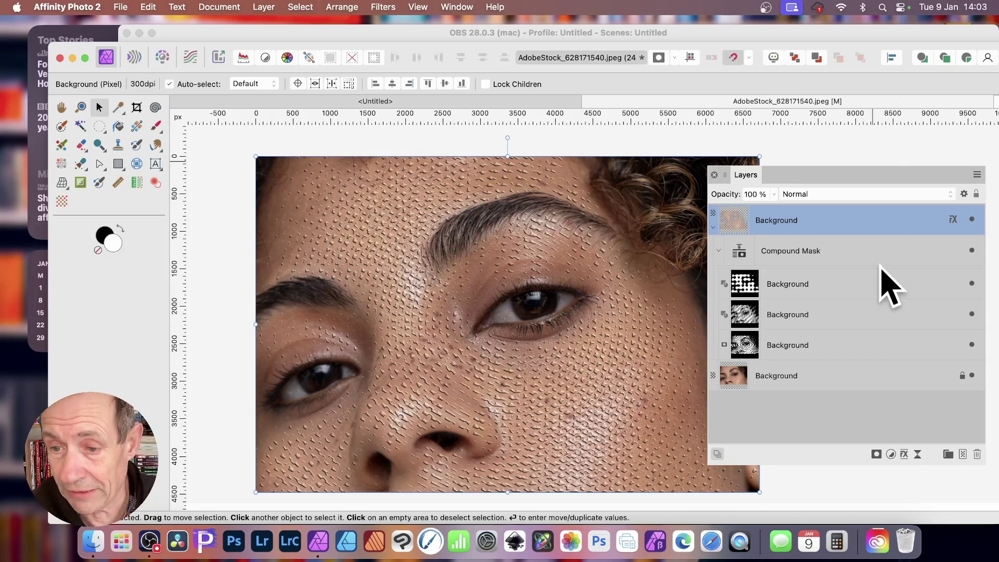
{"action": "left_click", "coordinate": [798, 385], "text": "shift"}
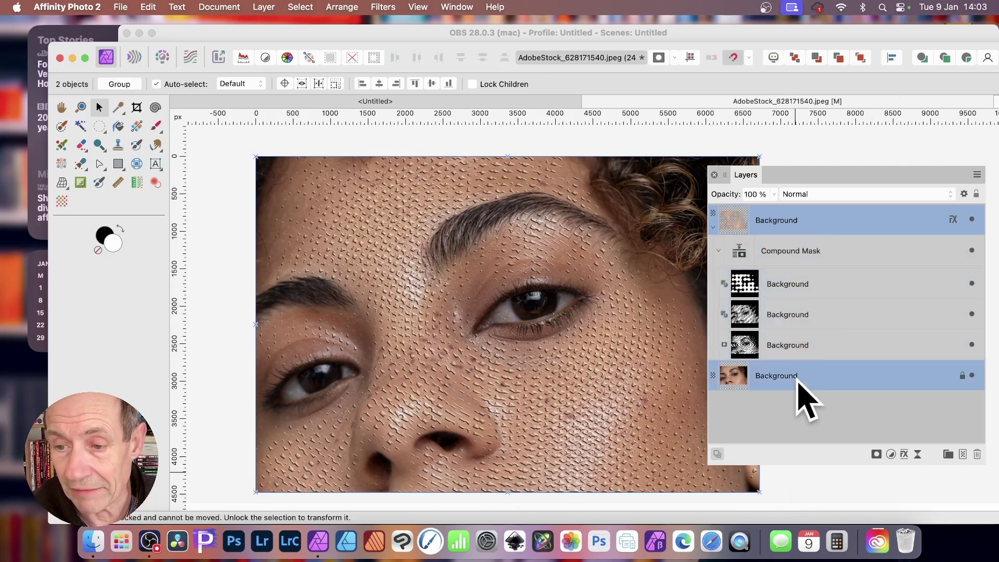
{"action": "left_click", "coordinate": [264, 6]}
{"action": "scroll", "coordinate": [322, 359], "scroll_direction": "down", "scroll_amount": 5}
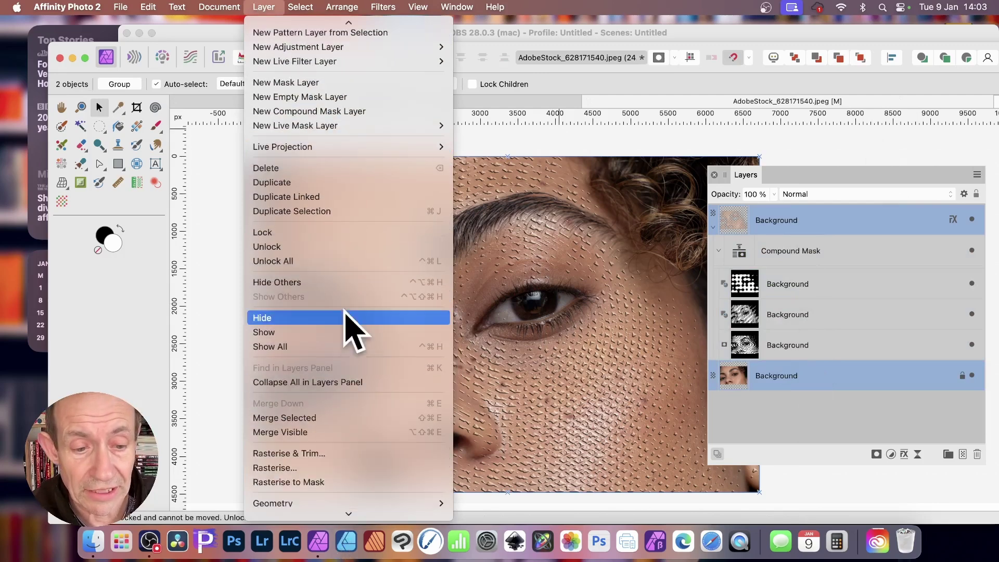
{"action": "left_click", "coordinate": [335, 418]}
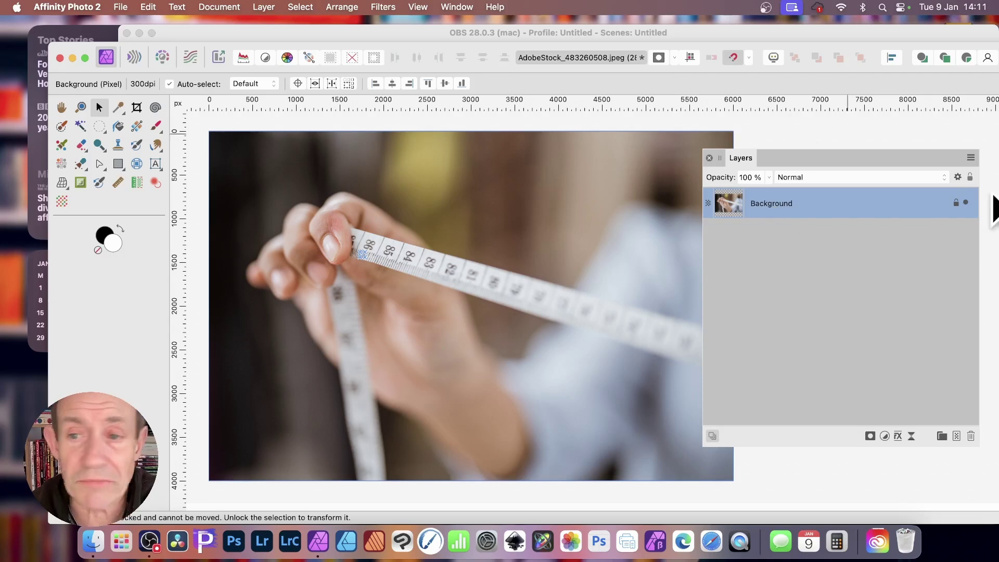
Duplicate the tape-measure photo layer and create a dot pattern layer from a small elliptical selection with a 9 px feather.
{"action": "left_click", "coordinate": [264, 7]}
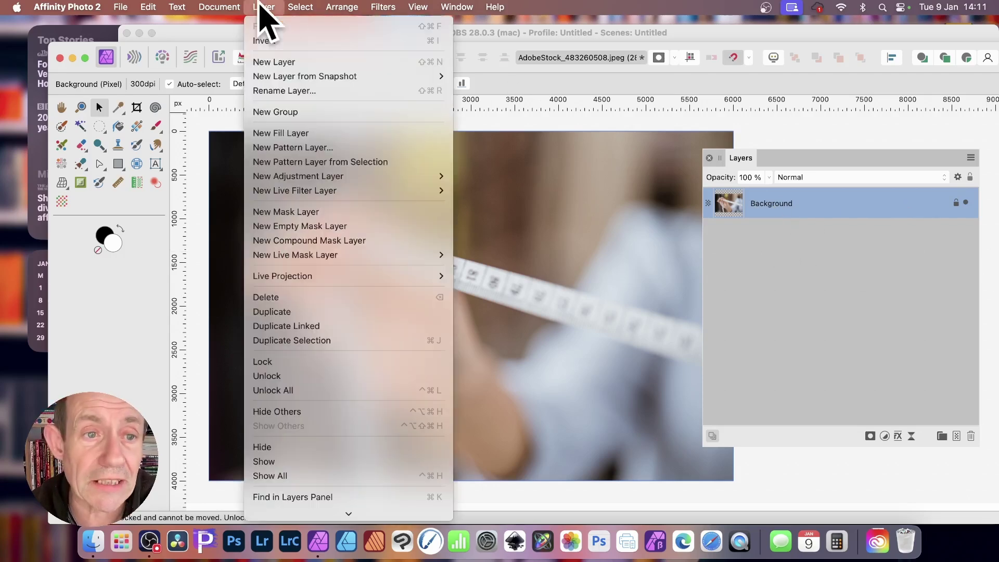
{"action": "left_click", "coordinate": [302, 312]}
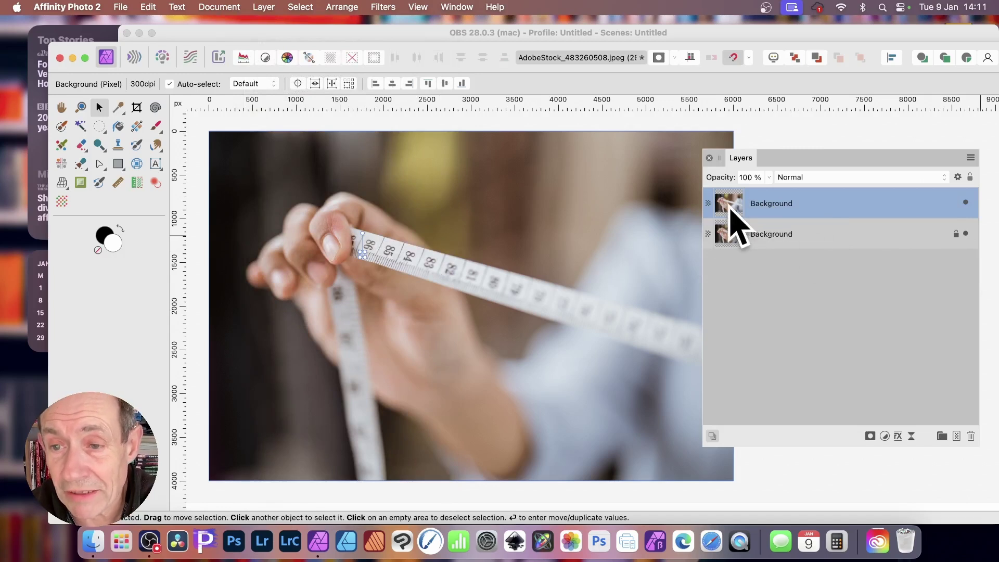
{"action": "left_click", "coordinate": [99, 127]}
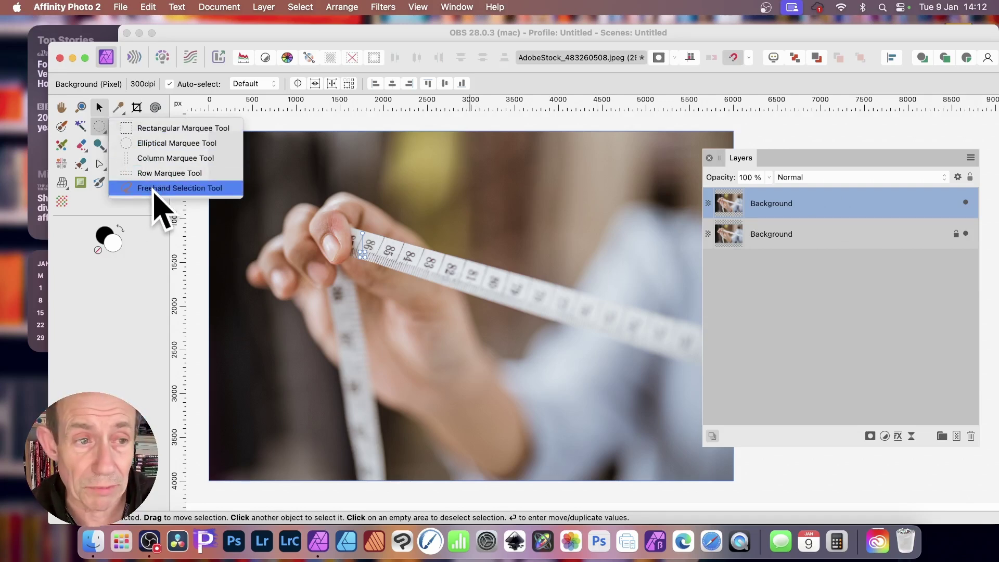
{"action": "left_click", "coordinate": [166, 147]}
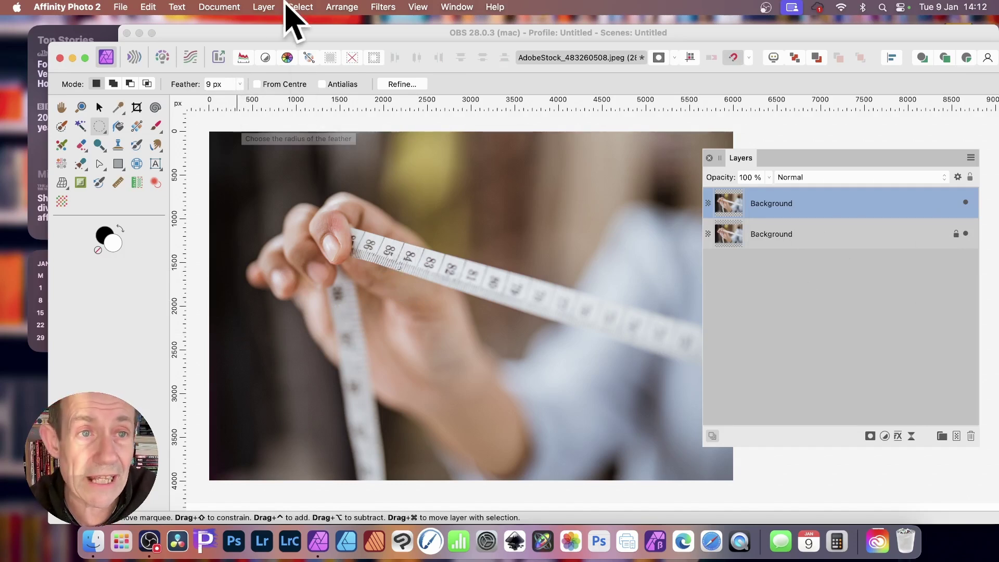
{"action": "left_click", "coordinate": [263, 7]}
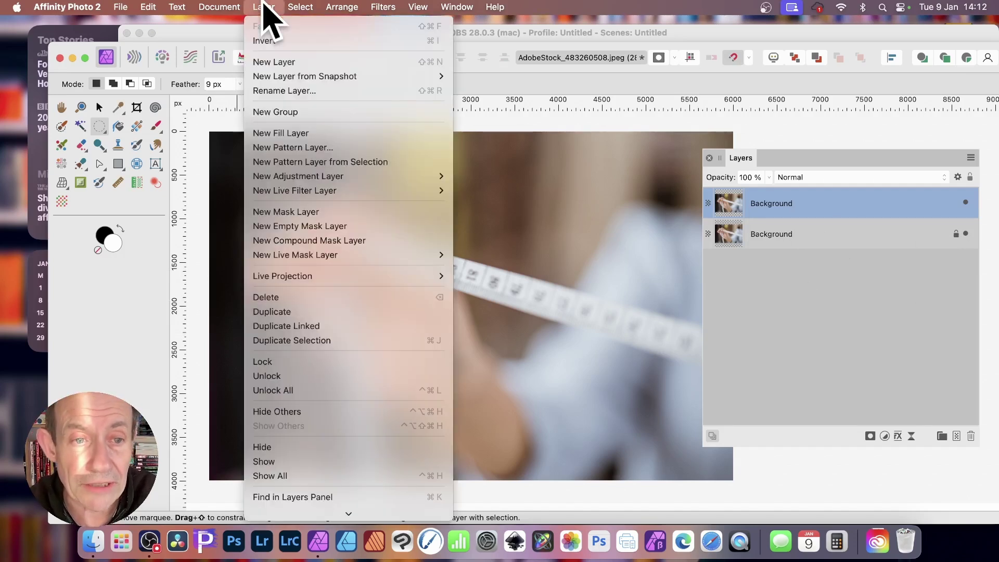
{"action": "left_click", "coordinate": [311, 162]}
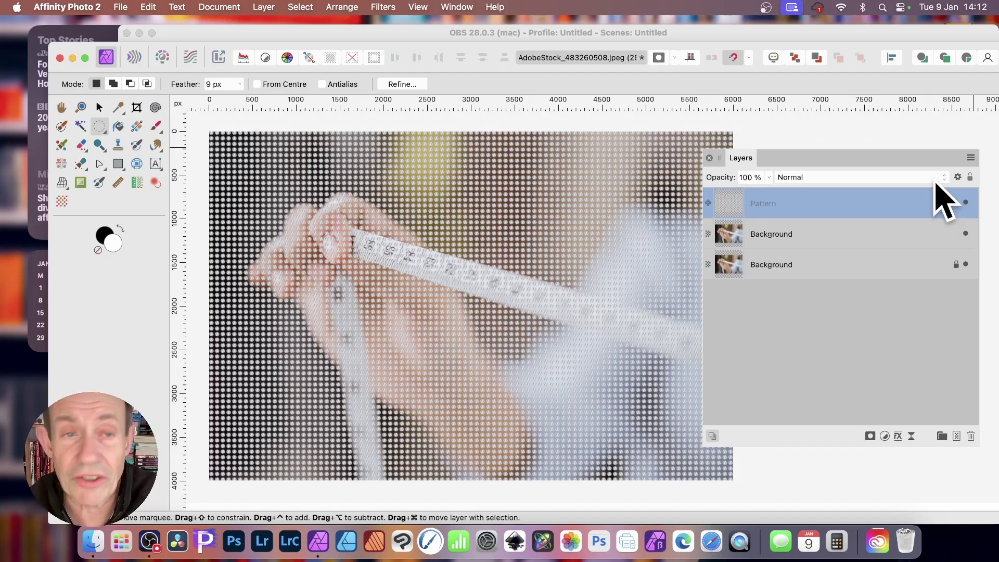
Rasterise the dot pattern layer into a pixel layer.
{"action": "left_click", "coordinate": [262, 7]}
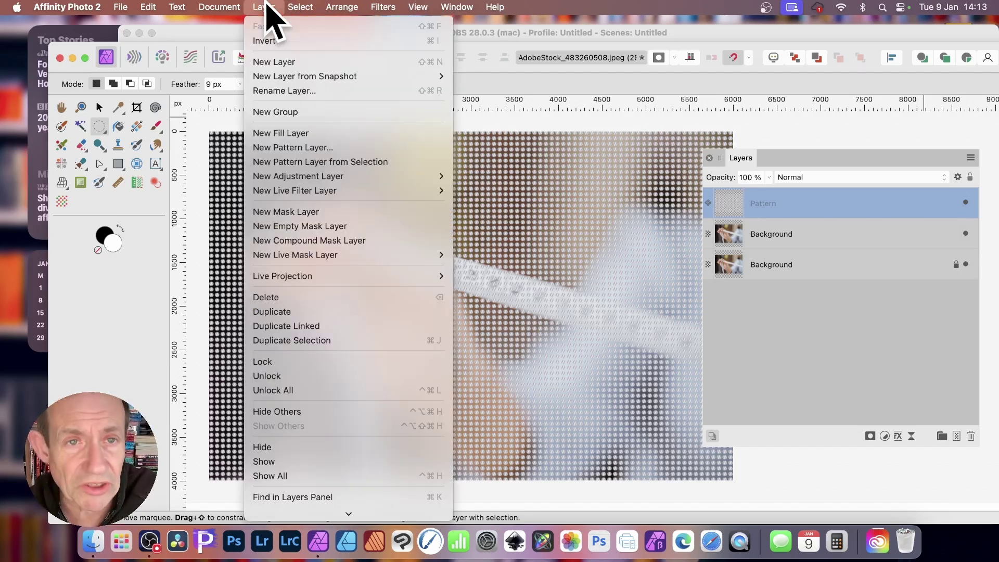
{"action": "scroll", "coordinate": [339, 401], "scroll_direction": "down", "scroll_amount": 5}
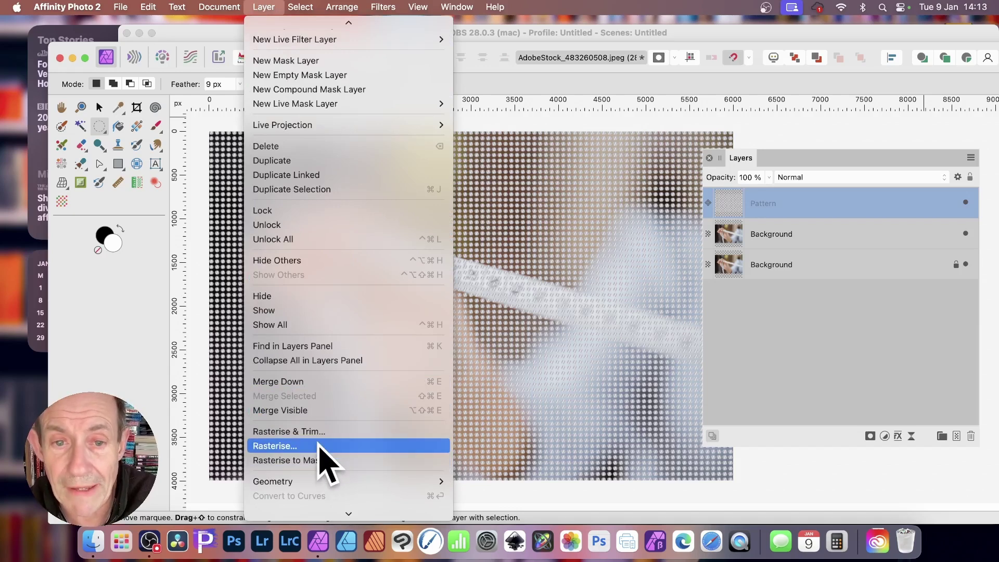
{"action": "left_click", "coordinate": [319, 446]}
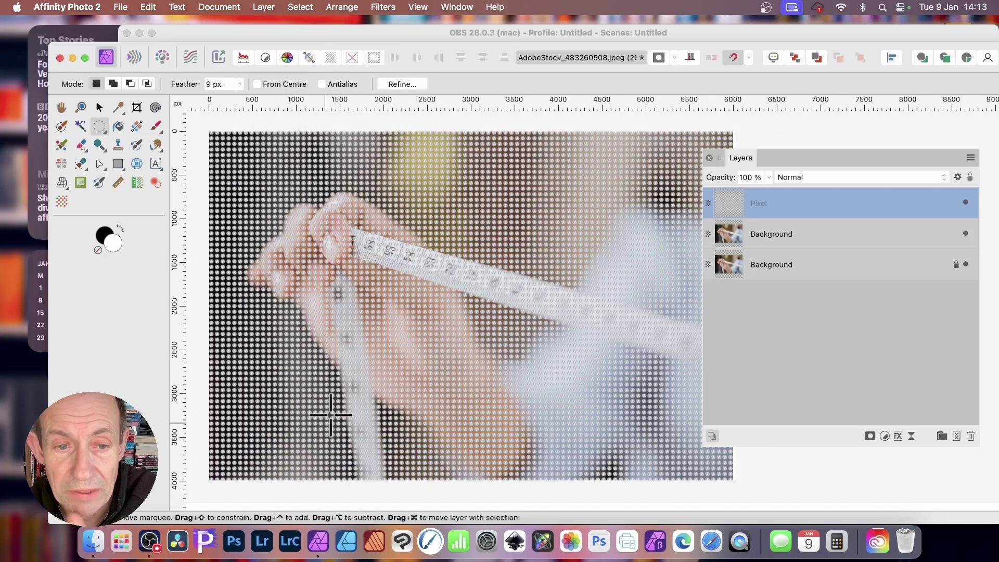
Start the Deform filter on the dot layer, place handles across the image and pull the one on the sleeve up towards the tape.
{"action": "left_click", "coordinate": [379, 6]}
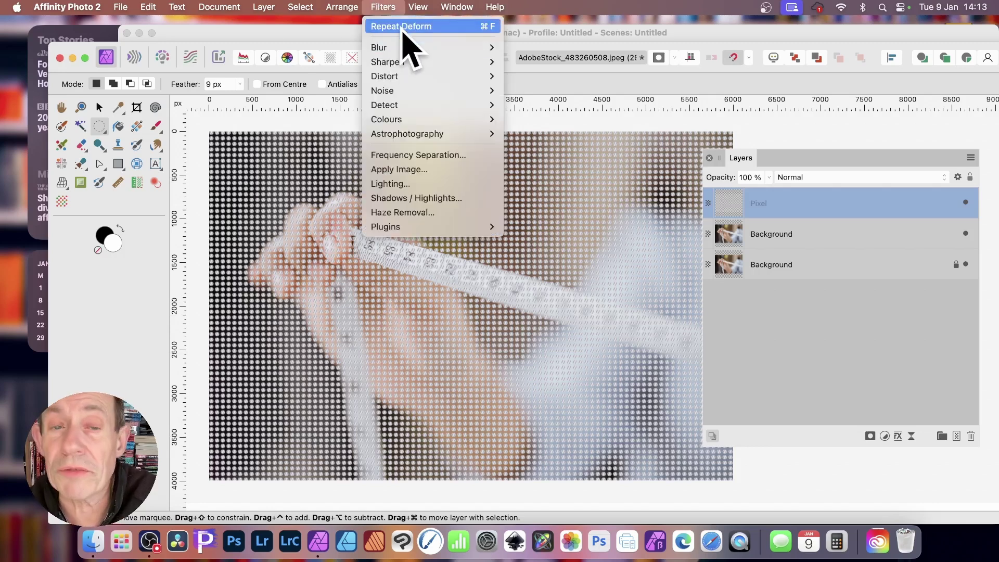
{"action": "mouse_move", "coordinate": [401, 78]}
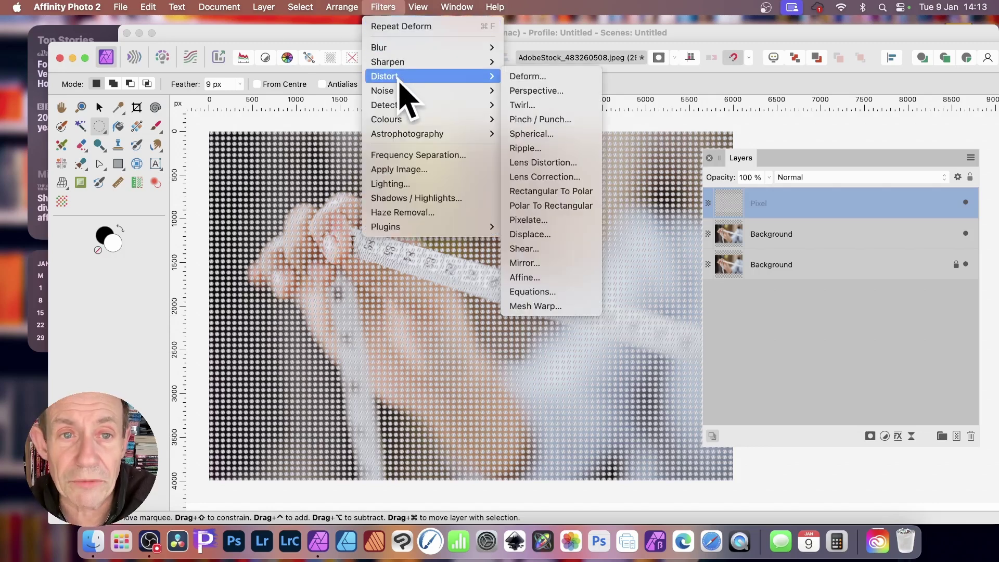
{"action": "left_click", "coordinate": [514, 77]}
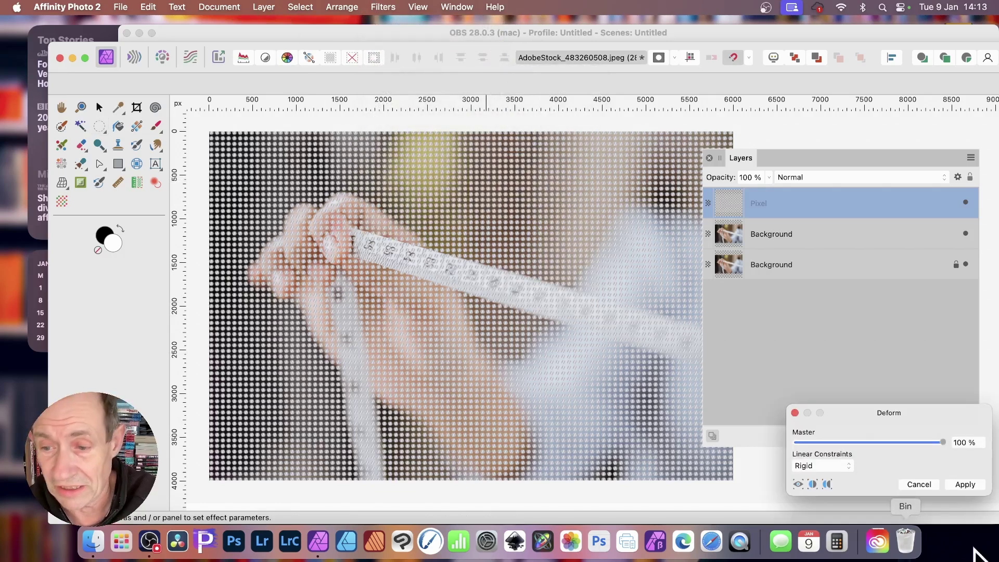
{"action": "left_click_drag", "start_coordinate": [901, 417], "coordinate": [616, 215]}
{"action": "left_click", "coordinate": [355, 202]}
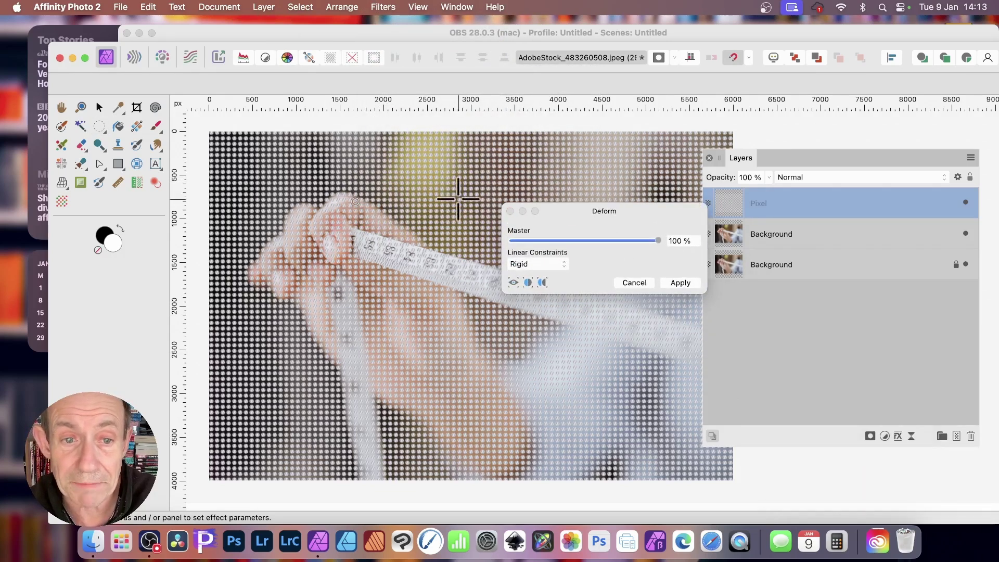
{"action": "left_click", "coordinate": [424, 350]}
{"action": "left_click_drag", "start_coordinate": [552, 361], "coordinate": [669, 308]}
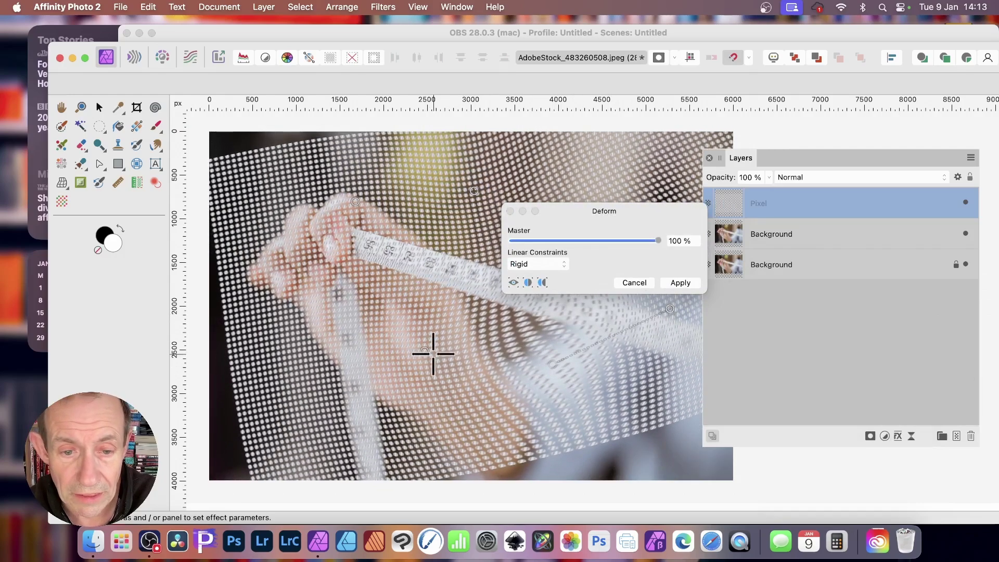
Pull more deform handles towards the photo's lower-left, upper-left and lower-right areas to swirl the dots, and apply the Deform filter.
{"action": "left_click_drag", "start_coordinate": [424, 351], "coordinate": [322, 425]}
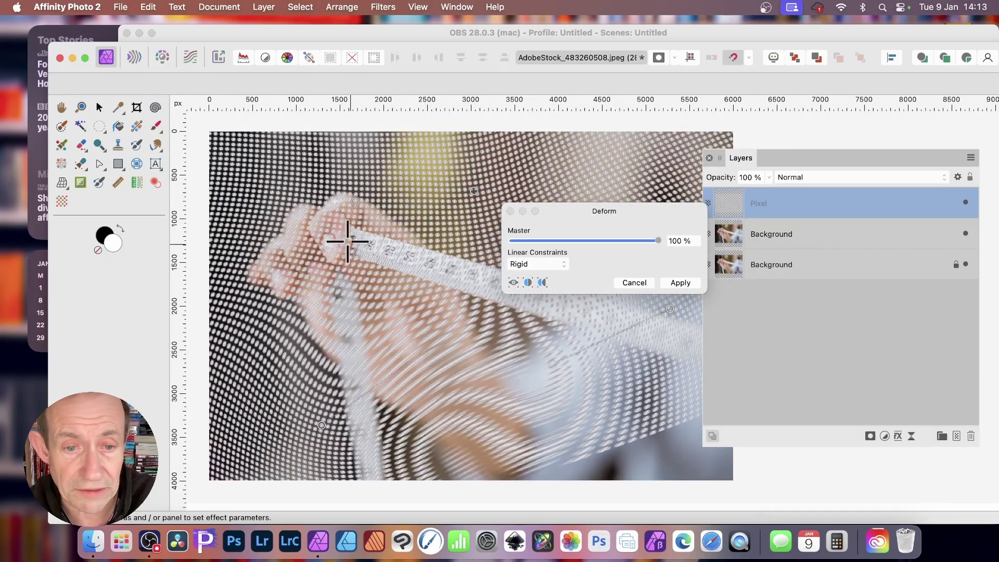
{"action": "left_click", "coordinate": [366, 308]}
{"action": "left_click_drag", "start_coordinate": [366, 309], "coordinate": [264, 224]}
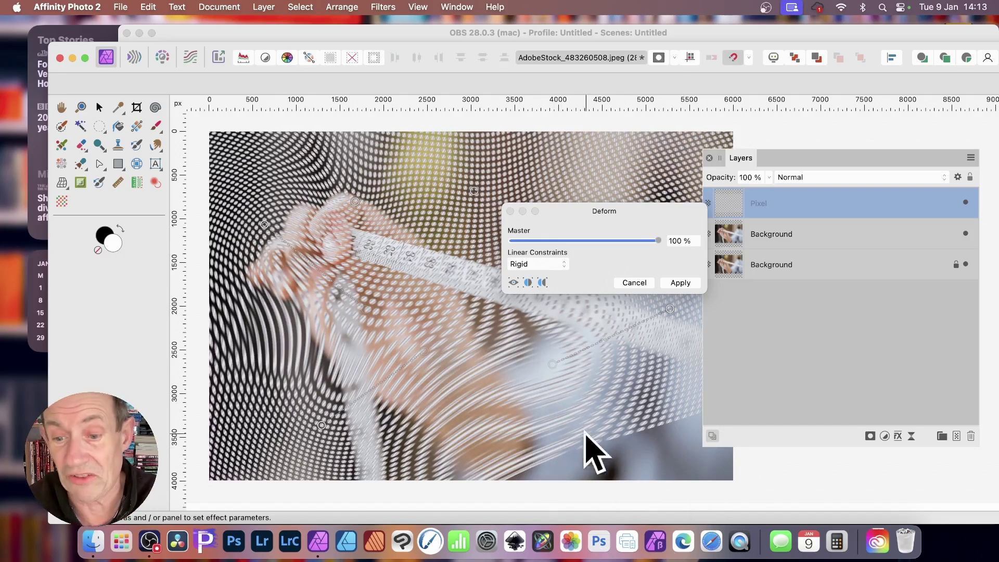
{"action": "left_click_drag", "start_coordinate": [575, 387], "coordinate": [694, 468]}
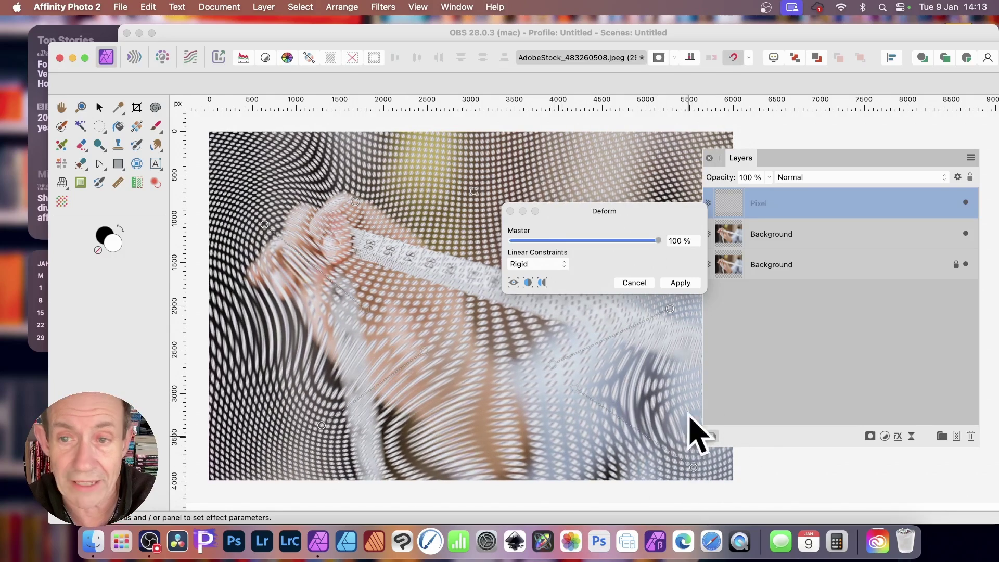
{"action": "left_click_drag", "start_coordinate": [770, 158], "coordinate": [857, 160]}
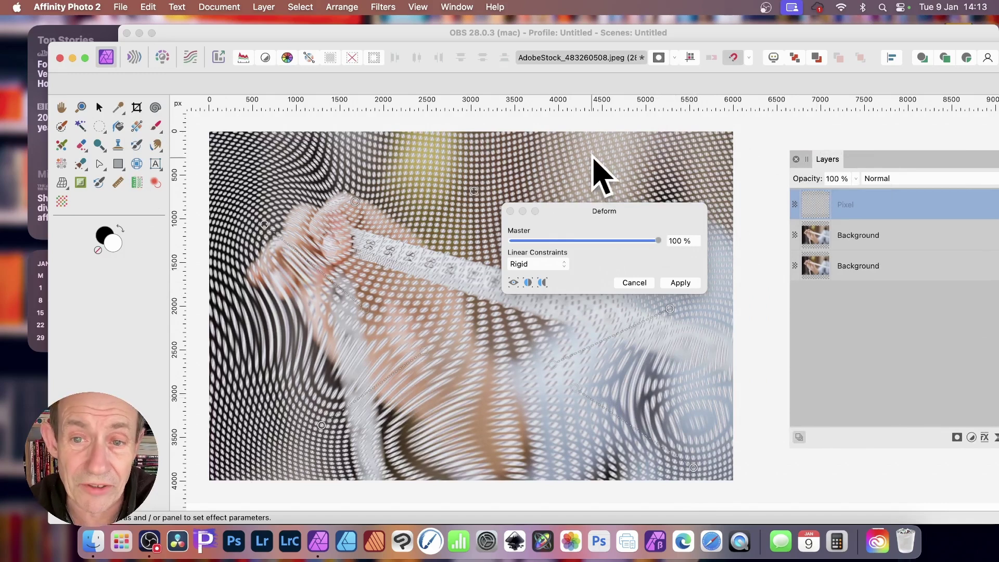
{"action": "left_click", "coordinate": [677, 281]}
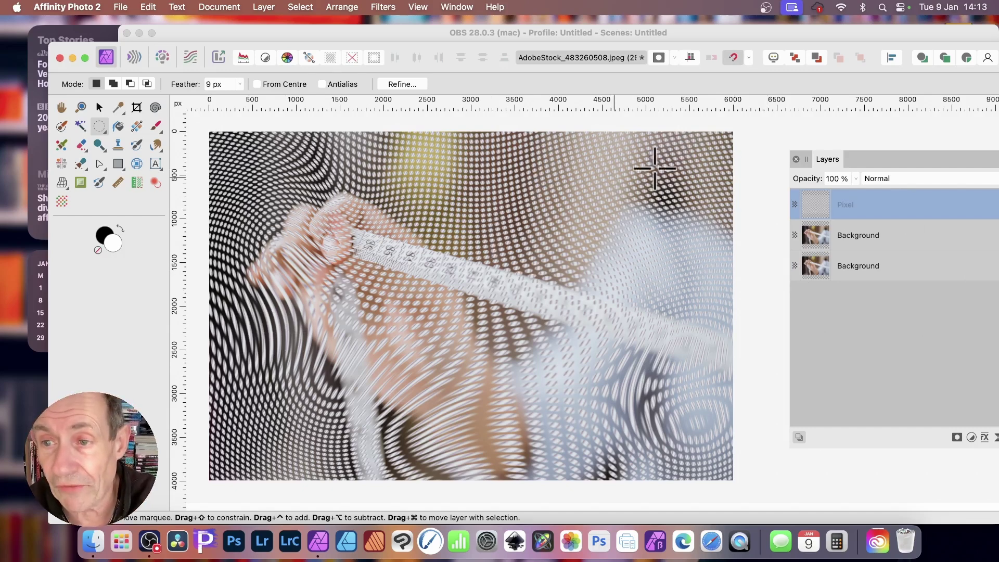
Rasterise the deformed dot layer to a mask, nest it inside the unlocked photo copy and expand that layer.
{"action": "left_click_drag", "start_coordinate": [898, 158], "coordinate": [779, 141]}
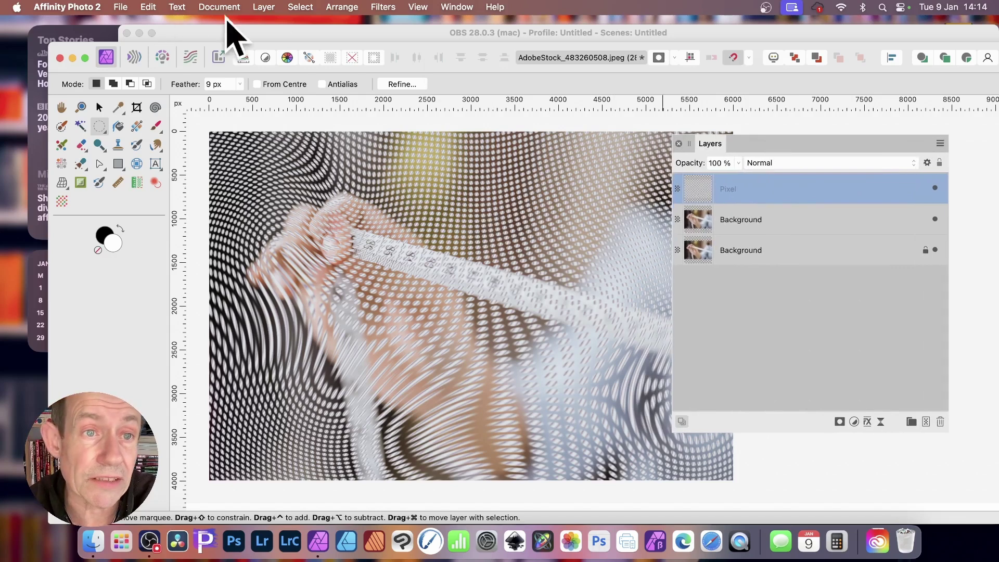
{"action": "left_click", "coordinate": [264, 7]}
{"action": "mouse_move", "coordinate": [312, 510]}
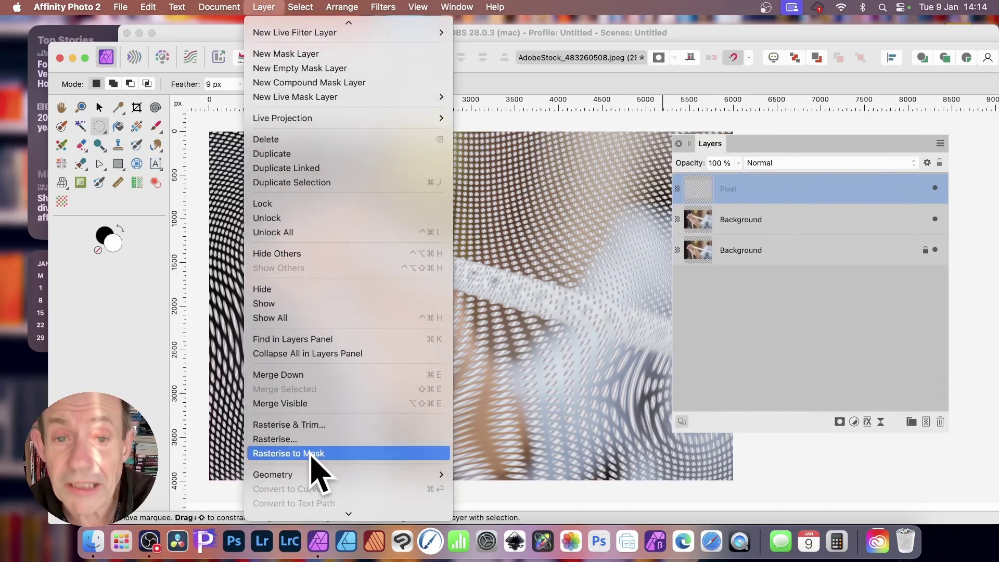
{"action": "left_click", "coordinate": [311, 454]}
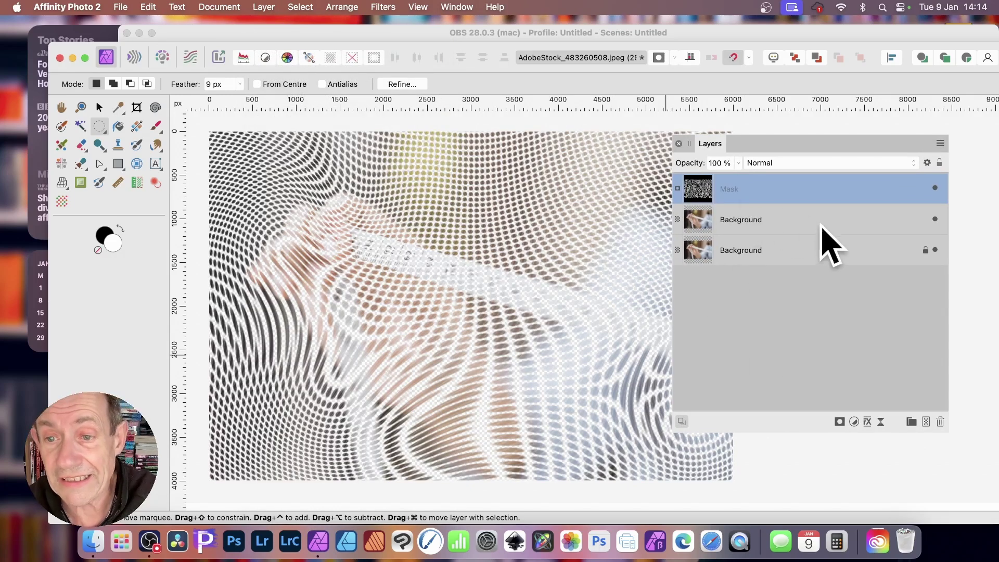
{"action": "left_click_drag", "start_coordinate": [698, 188], "coordinate": [716, 218]}
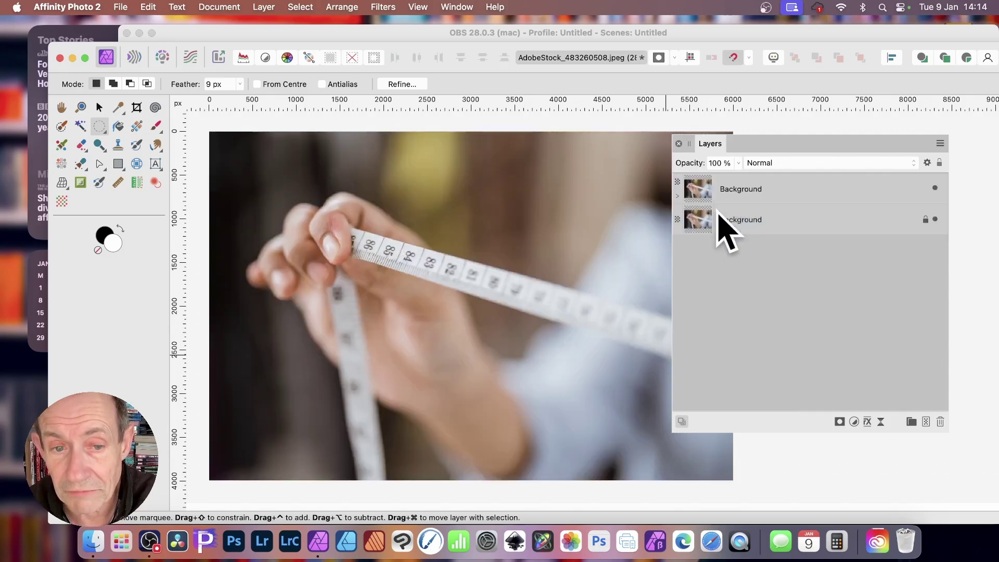
{"action": "left_click", "coordinate": [677, 196]}
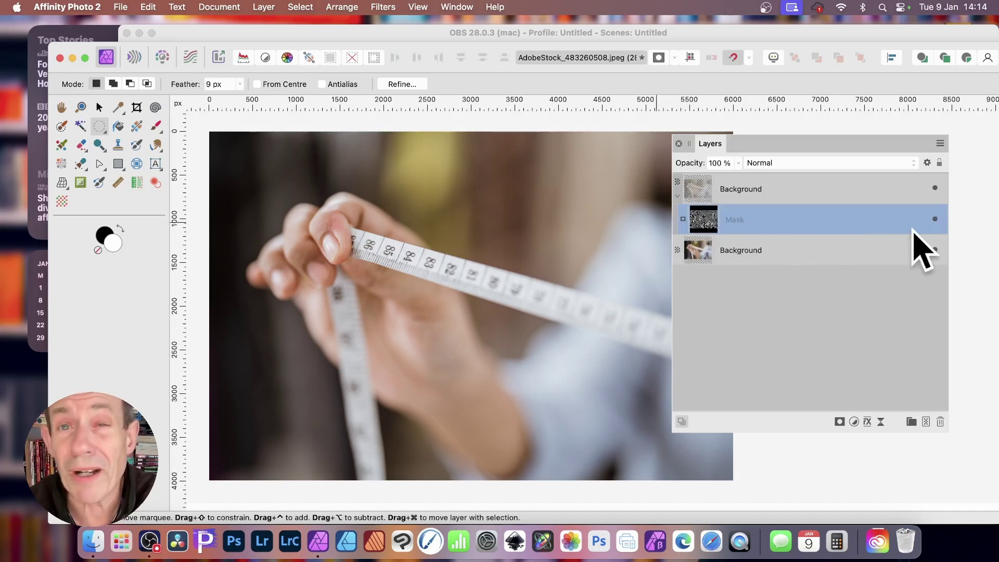
Give the masked photo copy a 3D layer effect with a 15.3 px radius.
{"action": "left_click", "coordinate": [699, 193]}
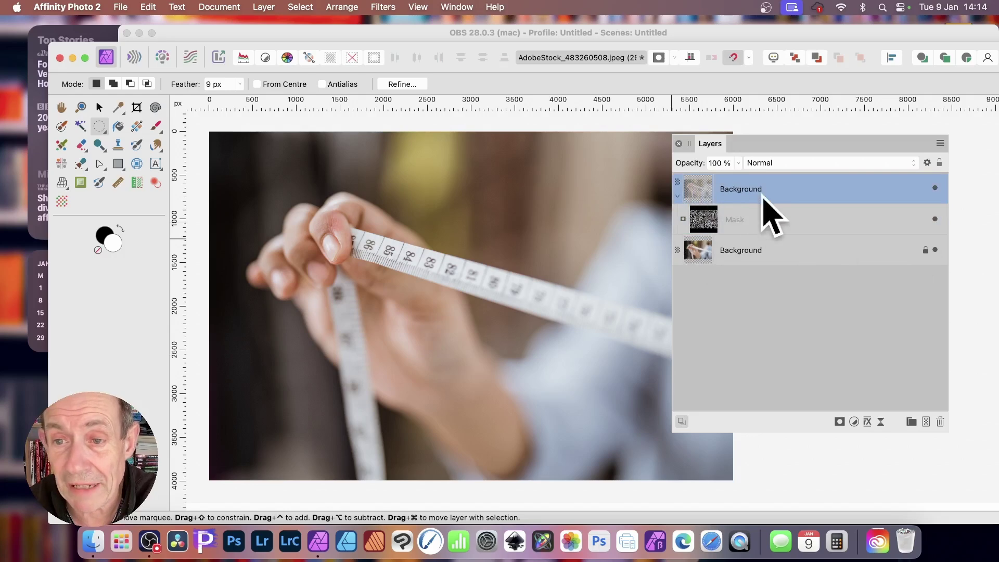
{"action": "left_click", "coordinate": [867, 421]}
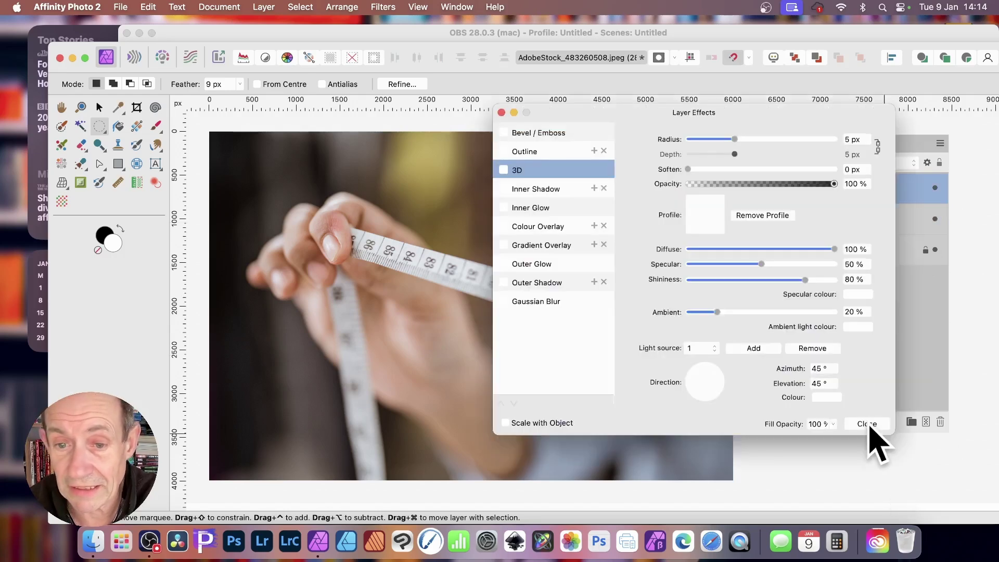
{"action": "left_click", "coordinate": [503, 170]}
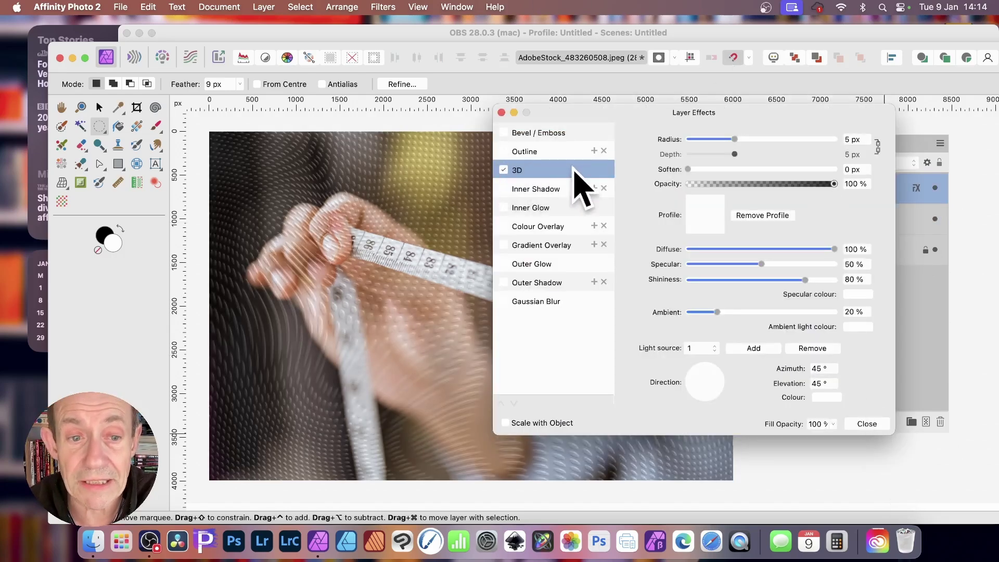
{"action": "left_click_drag", "start_coordinate": [736, 140], "coordinate": [759, 139]}
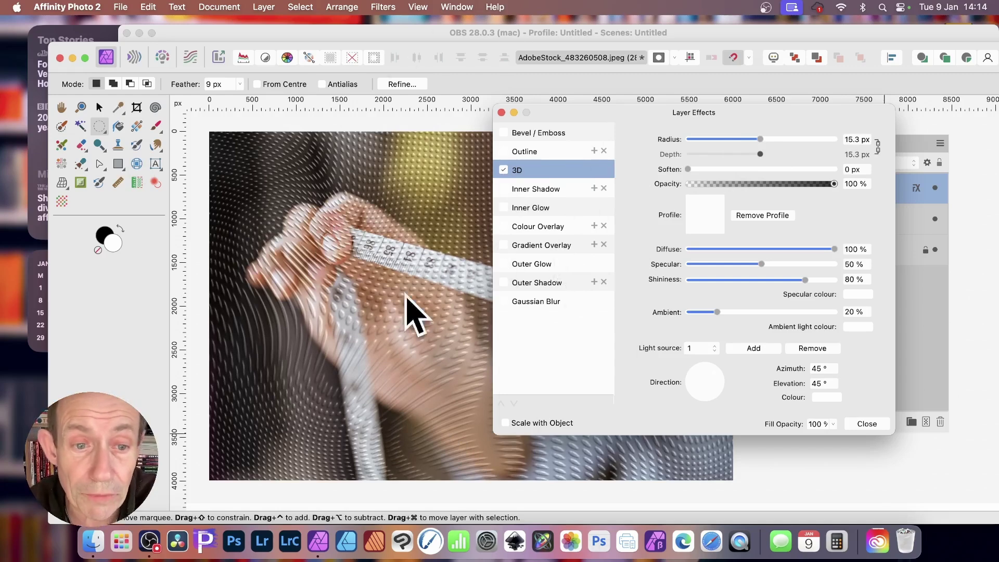
Give the 3D effect's profile a rounded standard curve, pull it down right of the middle and finish the layer effects.
{"action": "left_click", "coordinate": [713, 217]}
{"action": "left_click", "coordinate": [735, 416]}
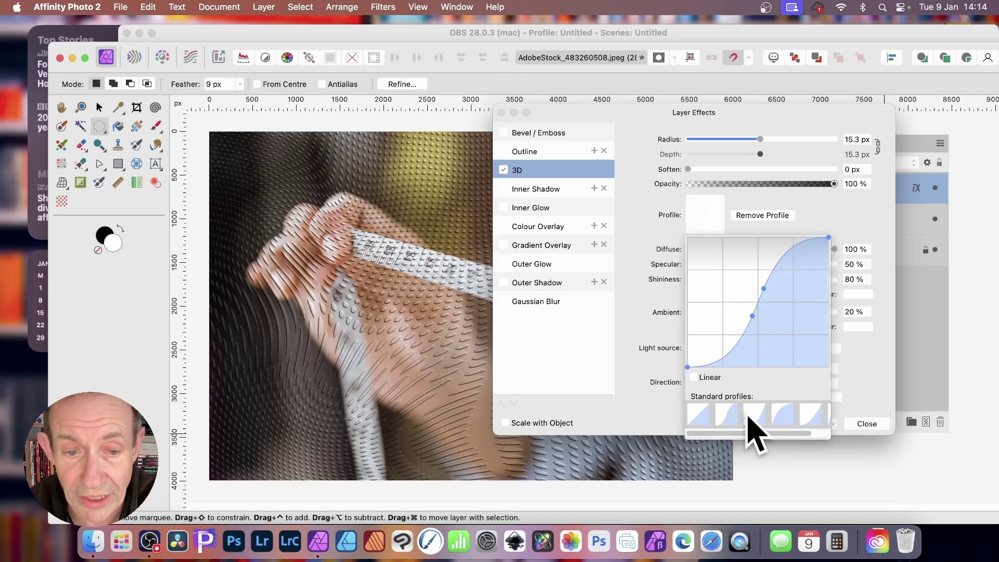
{"action": "left_click", "coordinate": [761, 416]}
{"action": "left_click", "coordinate": [784, 415]}
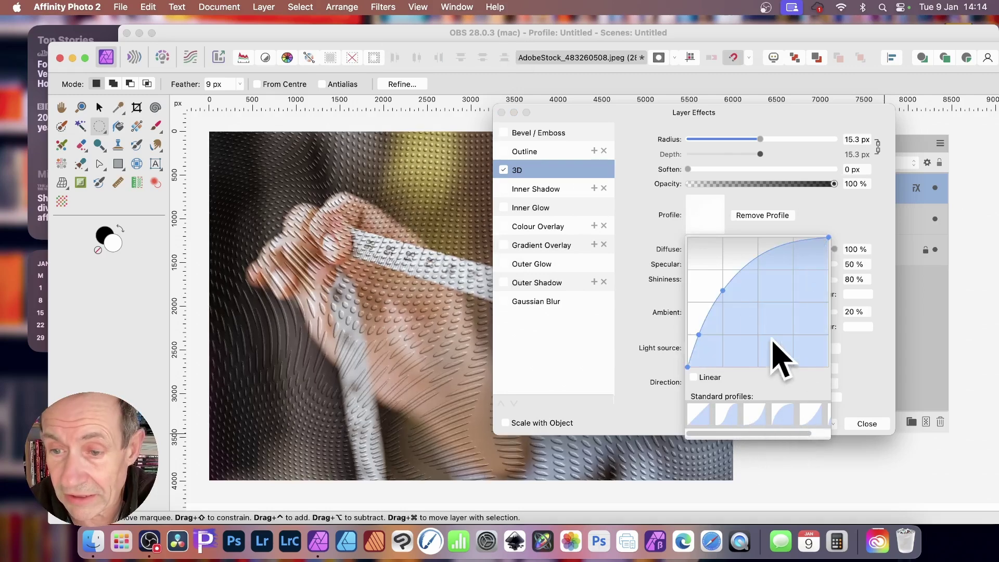
{"action": "left_click", "coordinate": [749, 280]}
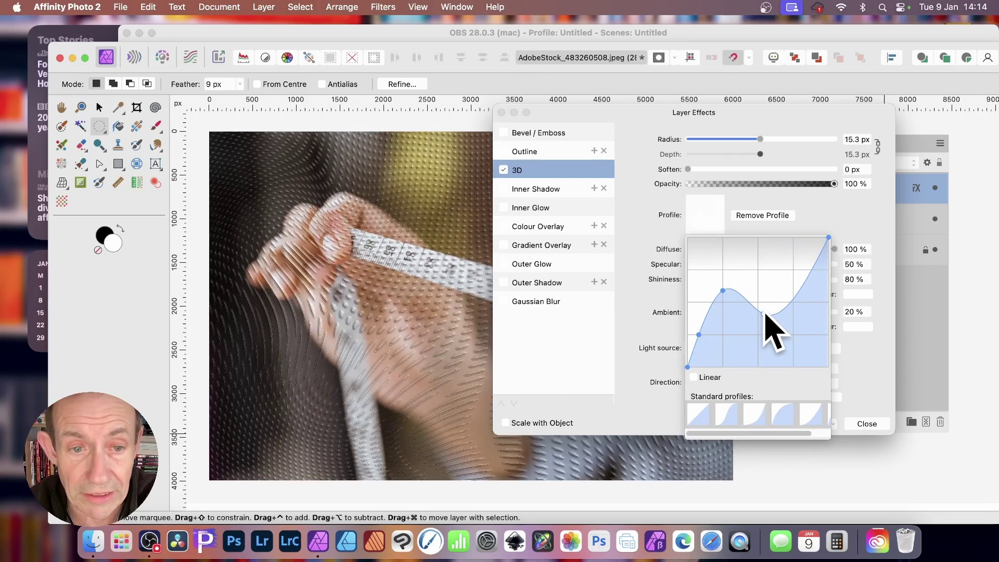
{"action": "left_click", "coordinate": [873, 366]}
{"action": "left_click", "coordinate": [868, 424]}
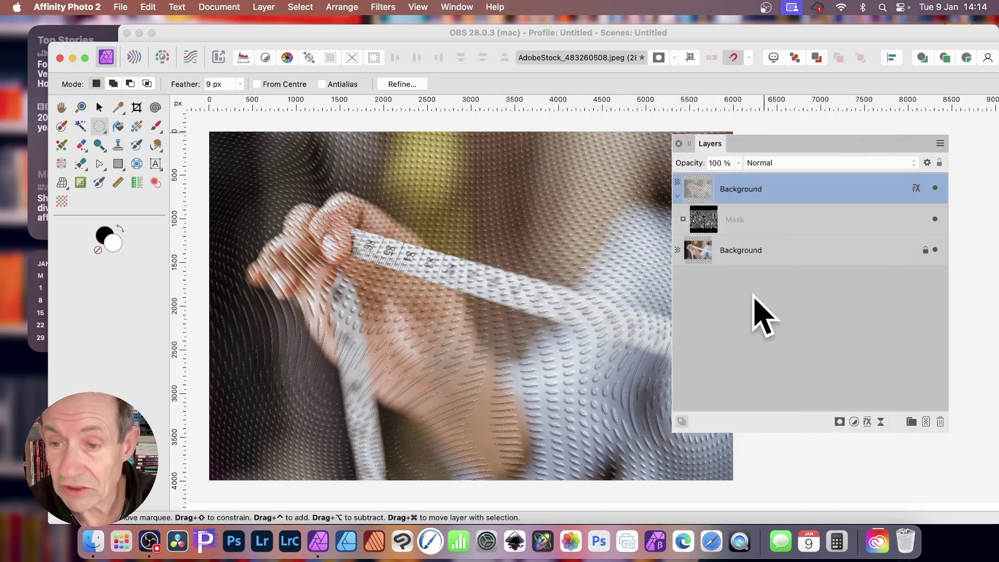
Select the masked photo copy together with the original photo layer beneath it.
{"action": "left_click", "coordinate": [761, 256], "text": "super"}
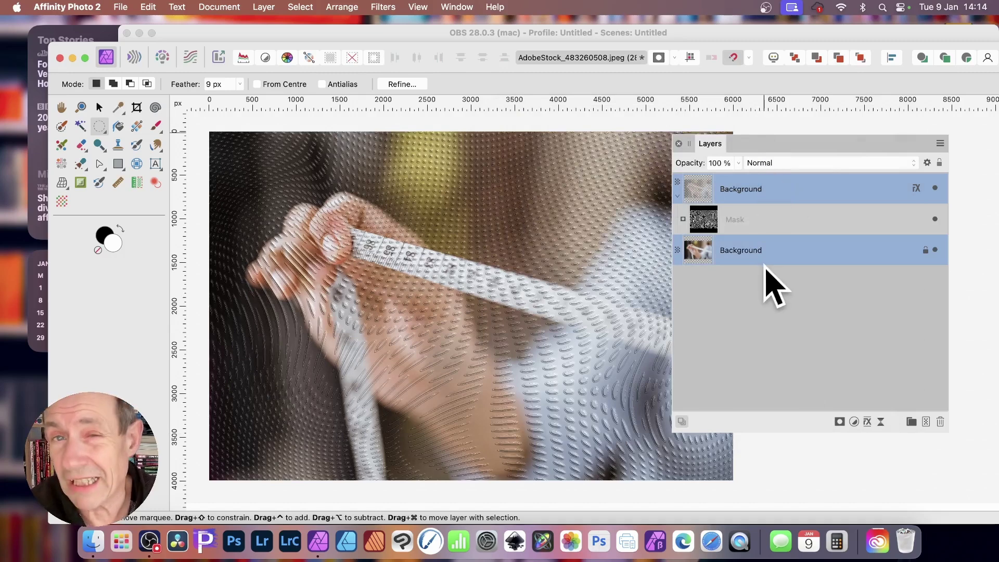
{"action": "left_click", "coordinate": [264, 8]}
{"action": "mouse_move", "coordinate": [349, 514]}
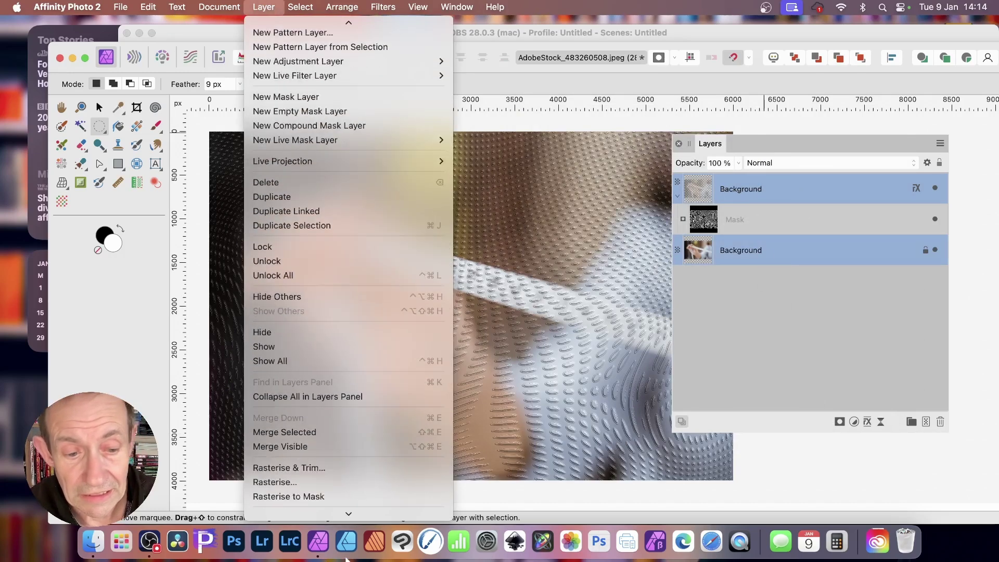
{"action": "left_click", "coordinate": [362, 367]}
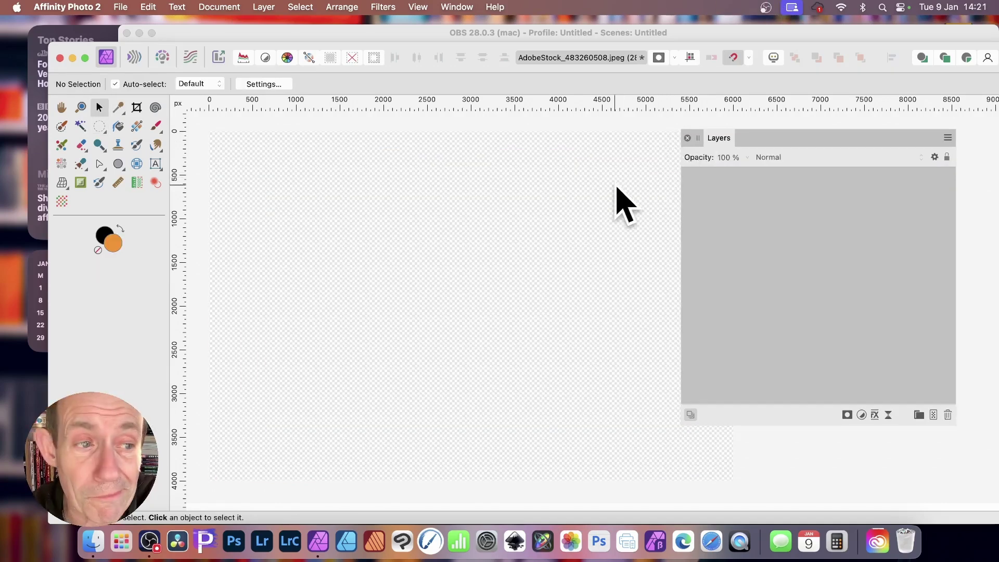
Draw an orange rectangle about 3900 px wide and 2550 px high across the middle of the empty canvas.
{"action": "left_click", "coordinate": [117, 163]}
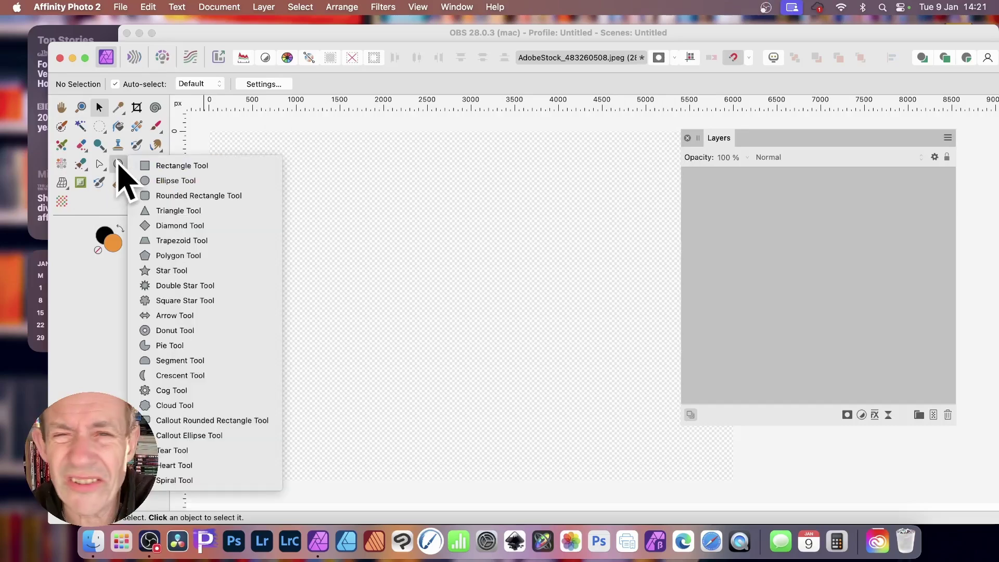
{"action": "left_click", "coordinate": [187, 165]}
{"action": "left_click_drag", "start_coordinate": [307, 183], "coordinate": [648, 407]}
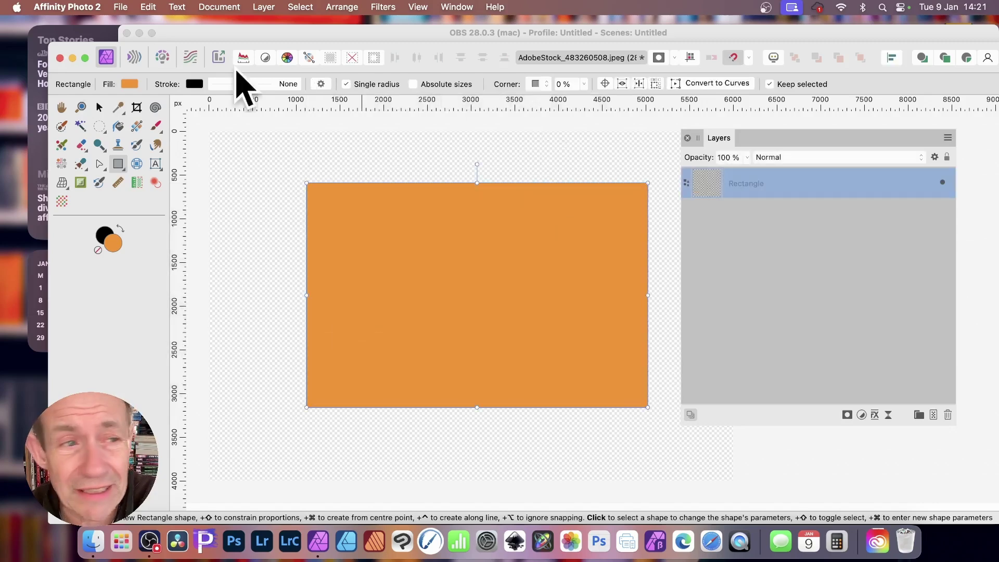
{"action": "left_click", "coordinate": [100, 107]}
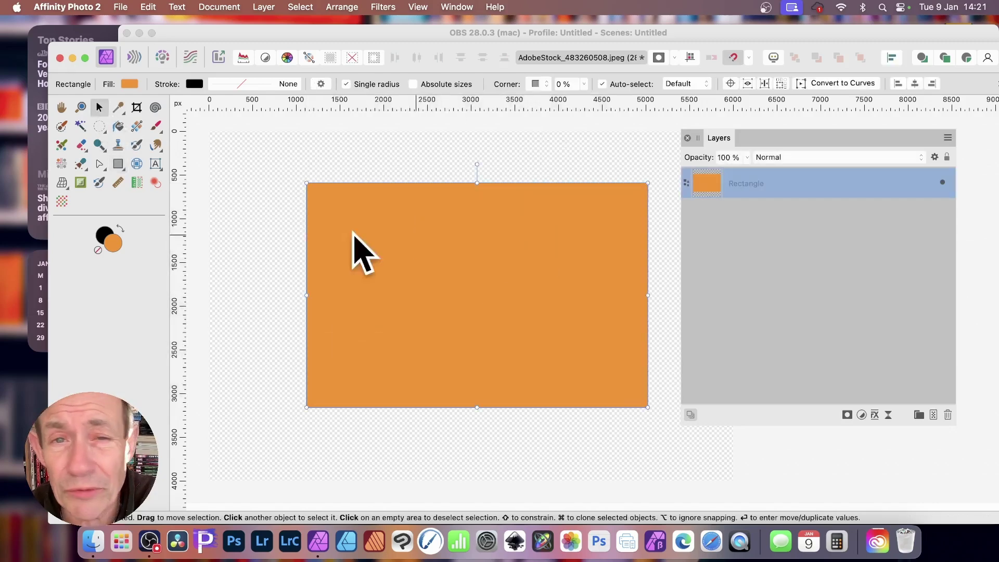
Duplicate the orange rectangle, then group both rectangles and expand the group.
{"action": "left_click", "coordinate": [264, 7]}
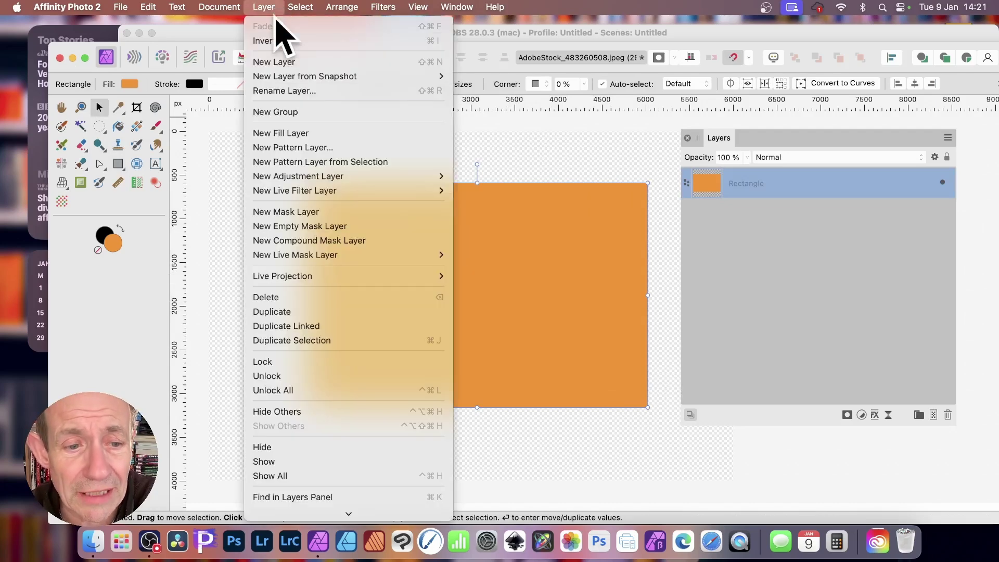
{"action": "left_click", "coordinate": [311, 313]}
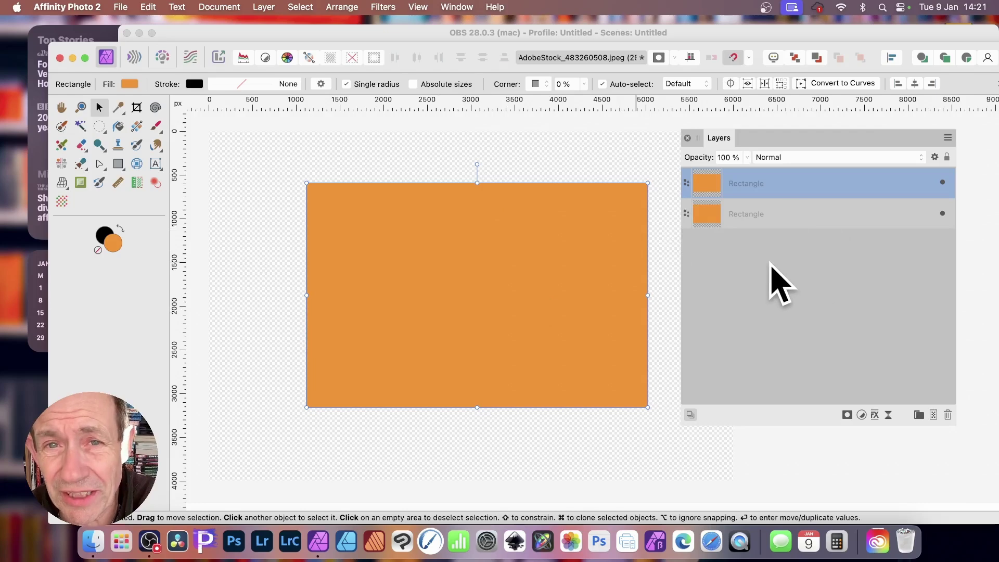
{"action": "left_click", "coordinate": [755, 216], "text": "shift"}
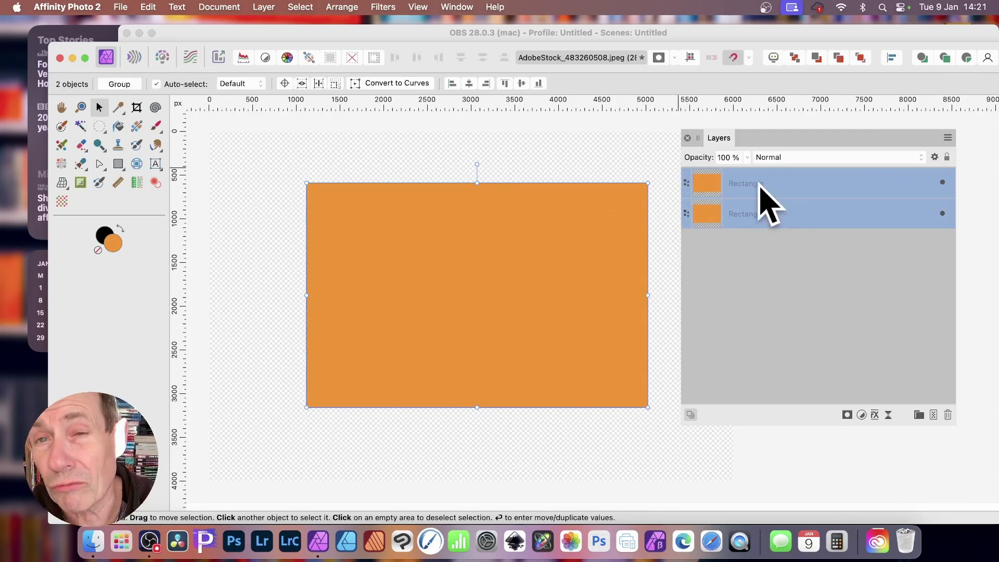
{"action": "right_click", "coordinate": [760, 186]}
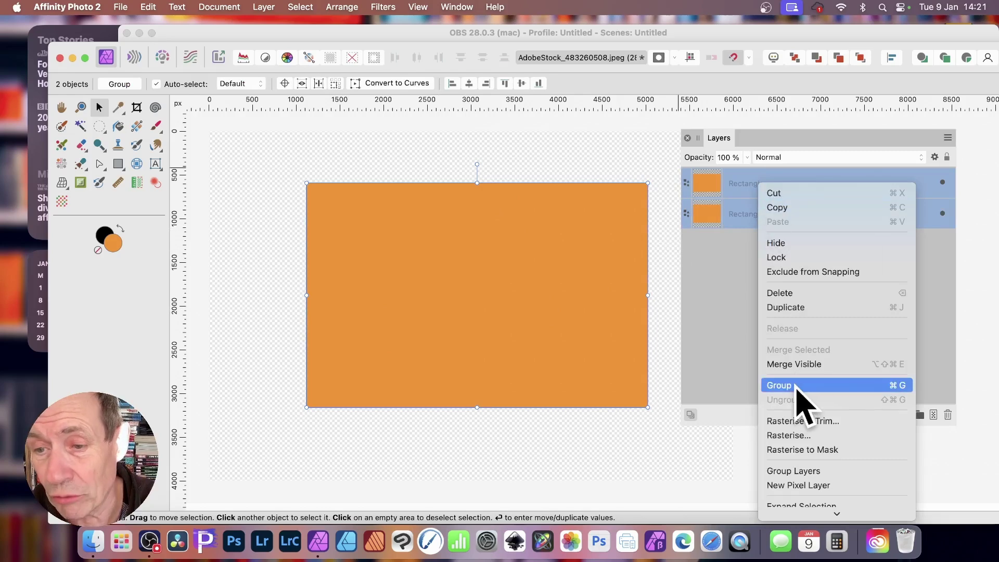
{"action": "left_click", "coordinate": [802, 403]}
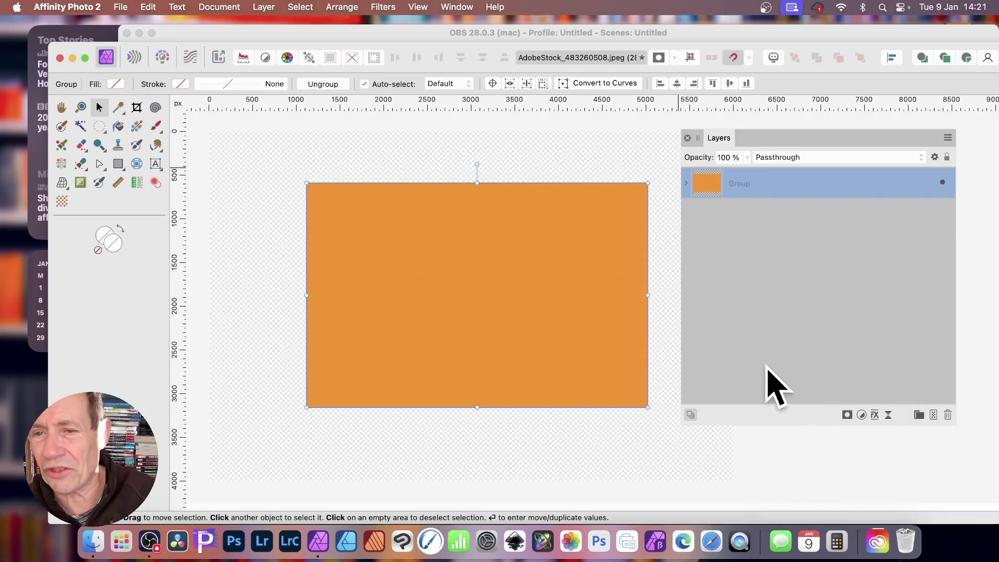
{"action": "left_click", "coordinate": [687, 184]}
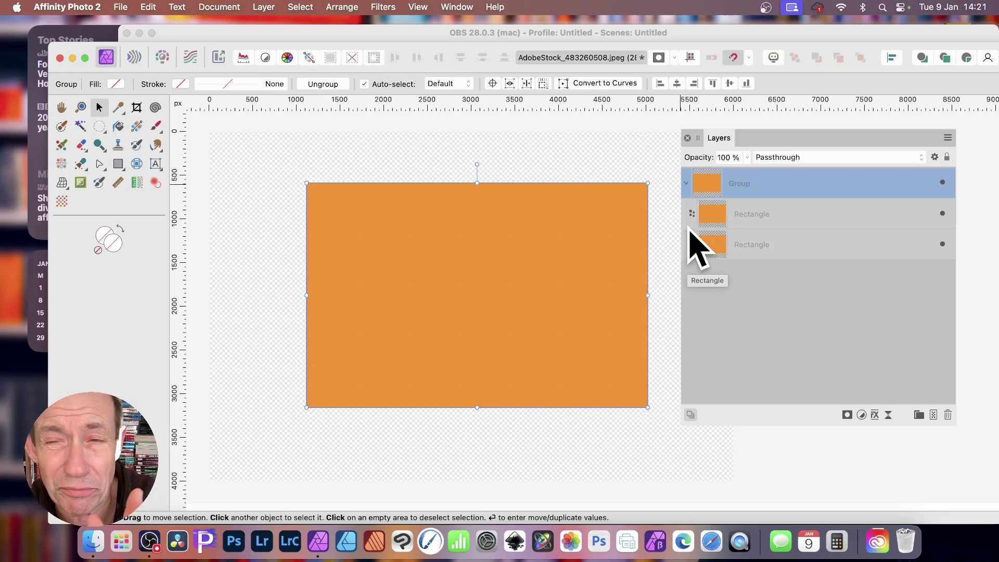
Draw a small circle just outside the rectangle's upper-left corner and fill it with black.
{"action": "left_click", "coordinate": [118, 164]}
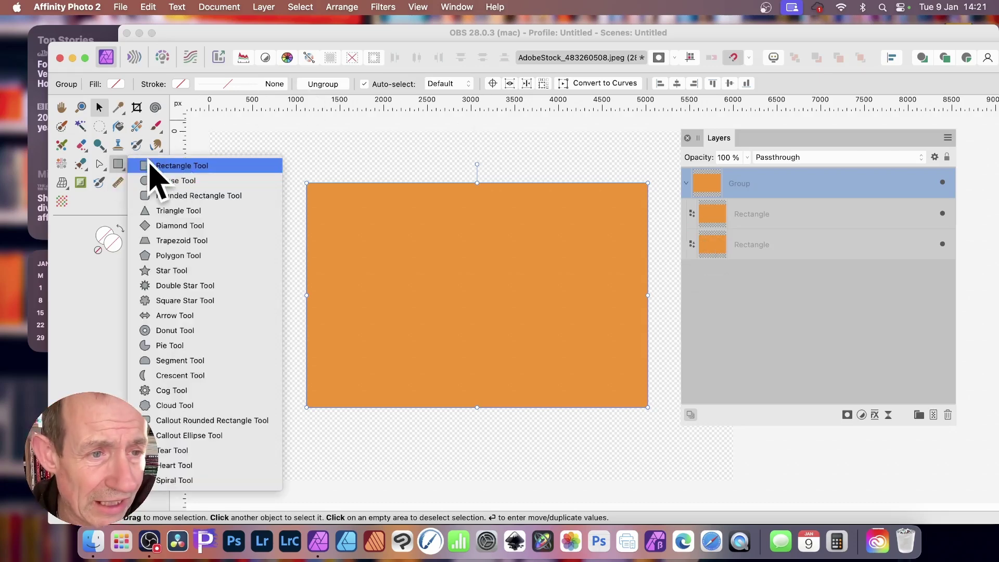
{"action": "left_click", "coordinate": [182, 185]}
{"action": "left_click_drag", "start_coordinate": [274, 191], "coordinate": [288, 204]}
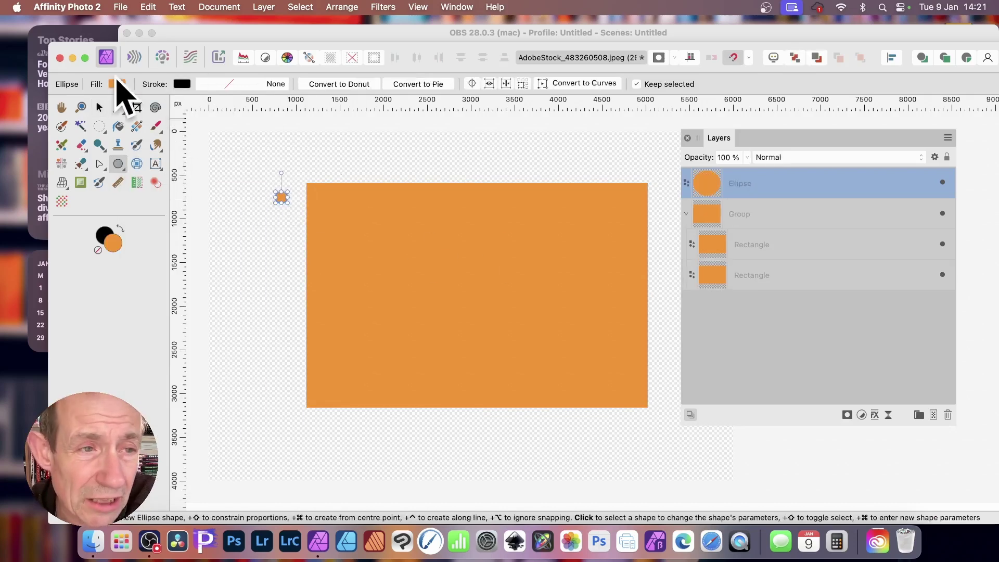
{"action": "left_click", "coordinate": [117, 84]}
{"action": "left_click_drag", "start_coordinate": [213, 193], "coordinate": [207, 226]}
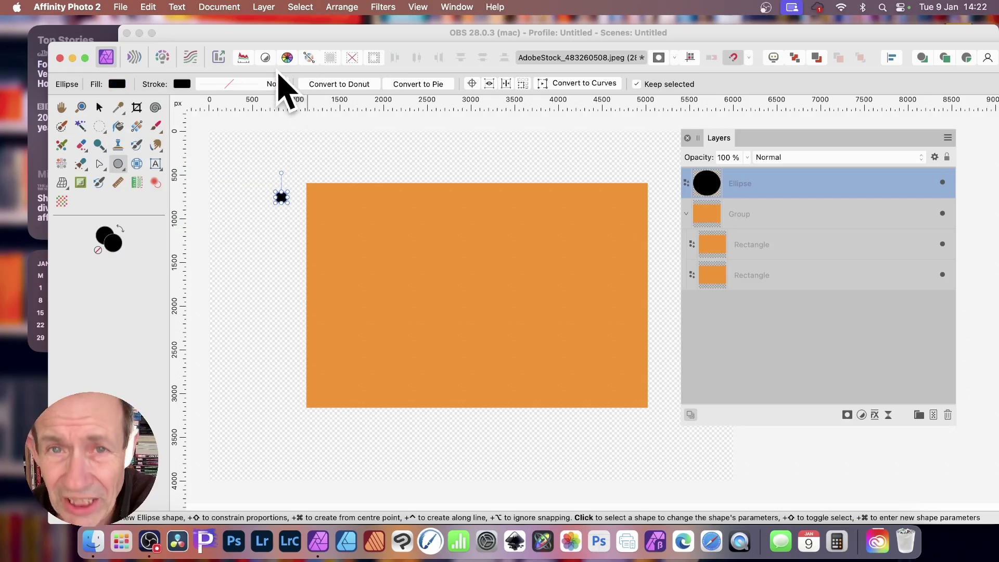
Rasterise the black circle, make a pattern layer from it and scale the dots down to 648 dpi.
{"action": "left_click", "coordinate": [273, 6]}
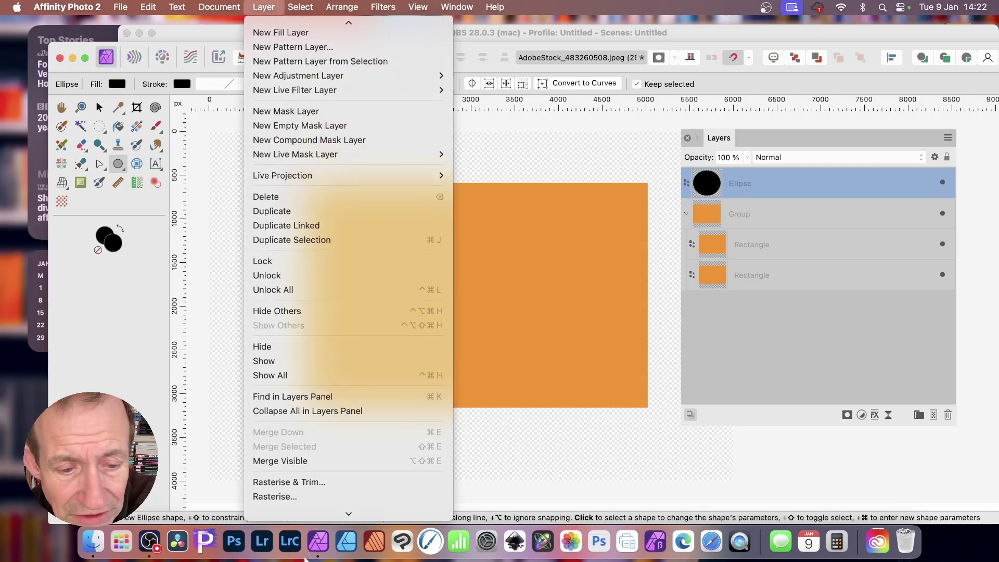
{"action": "left_click", "coordinate": [292, 439]}
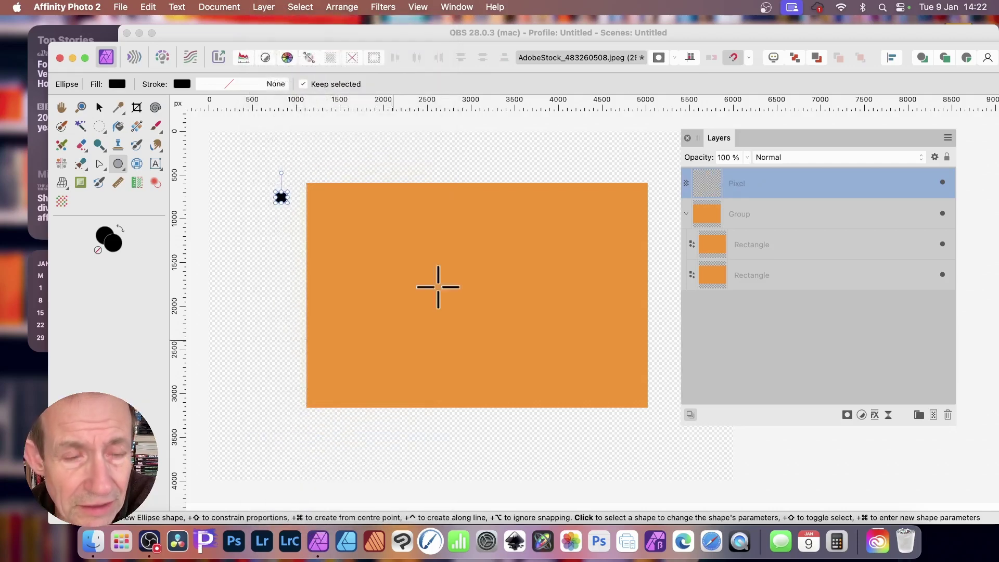
{"action": "left_click", "coordinate": [264, 7]}
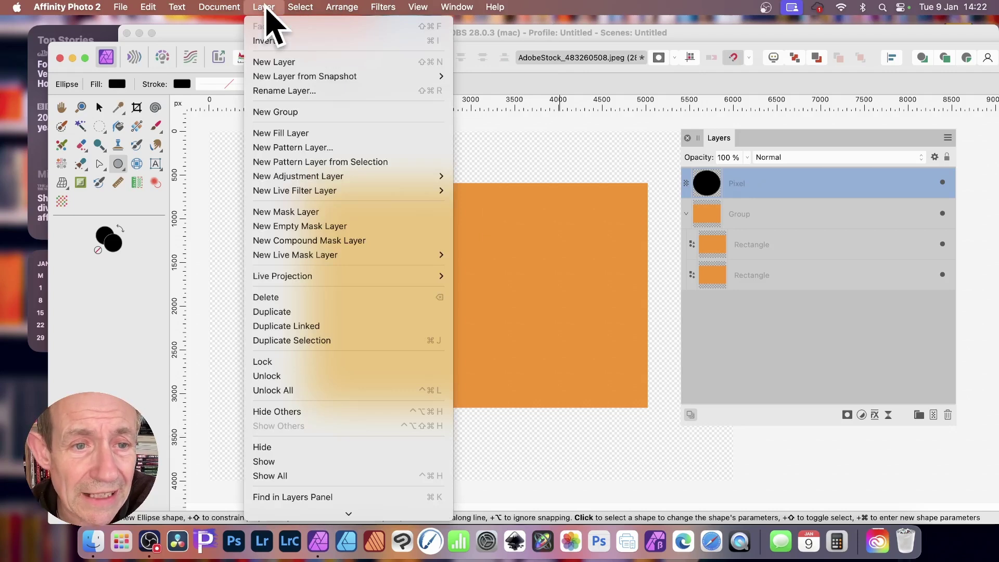
{"action": "left_click", "coordinate": [313, 162]}
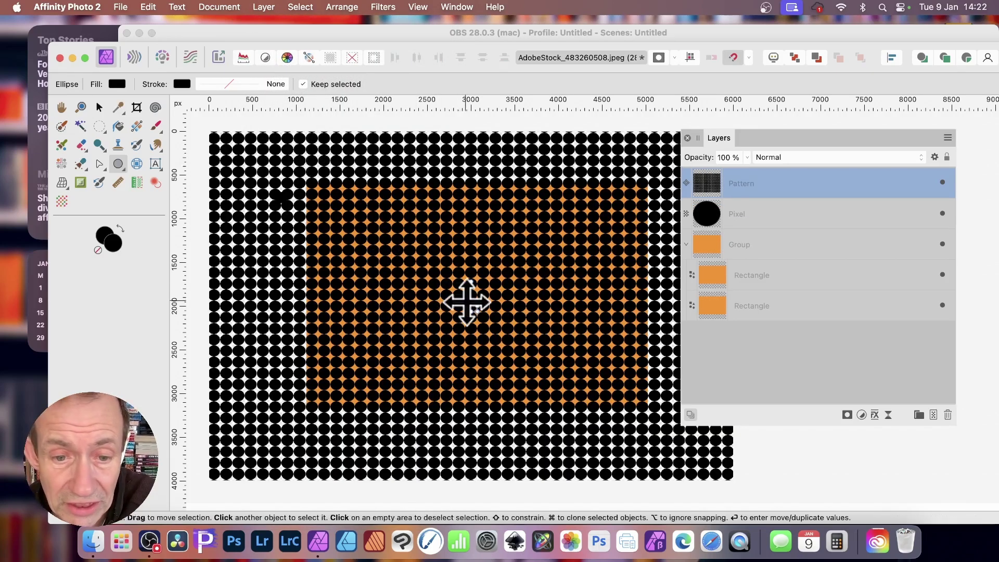
{"action": "left_click", "coordinate": [99, 107]}
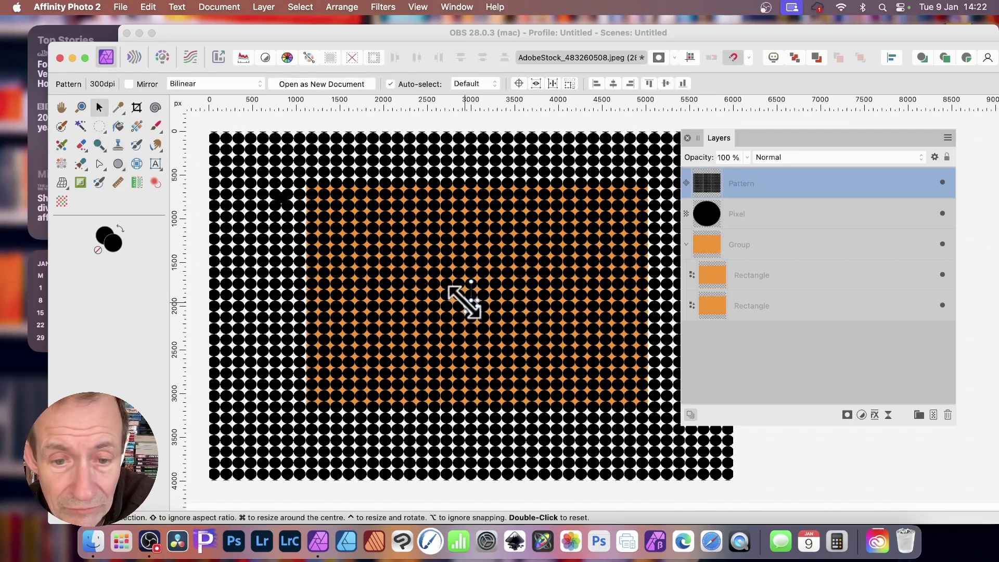
{"action": "mouse_move", "coordinate": [464, 303]}
{"action": "left_mouse_down"}
{"action": "mouse_move", "coordinate": [471, 296]}
{"action": "mouse_move", "coordinate": [474, 308]}
{"action": "left_mouse_up"}
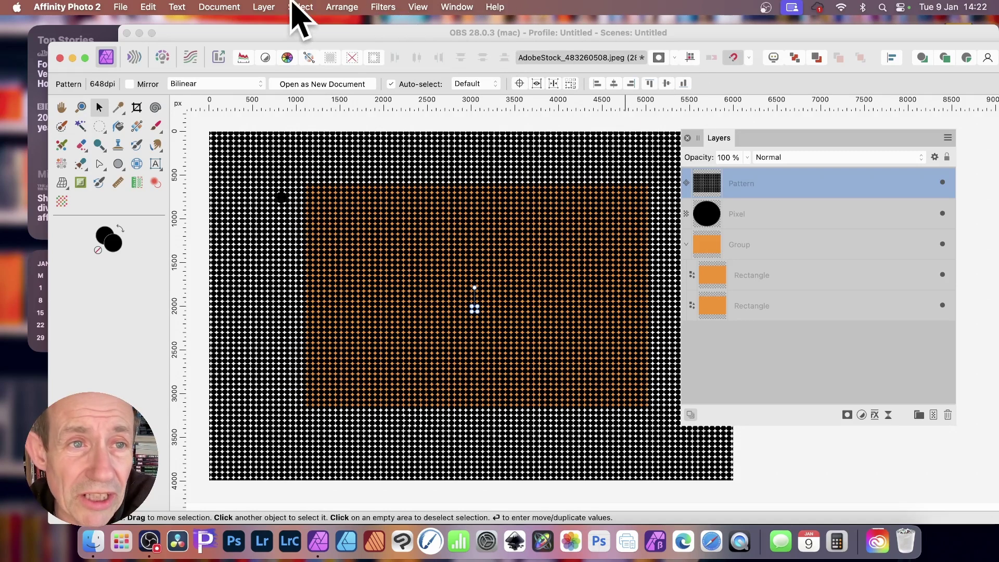
Rasterise the dot pattern layer and delete the single black circle's layer beneath it.
{"action": "left_click", "coordinate": [264, 7]}
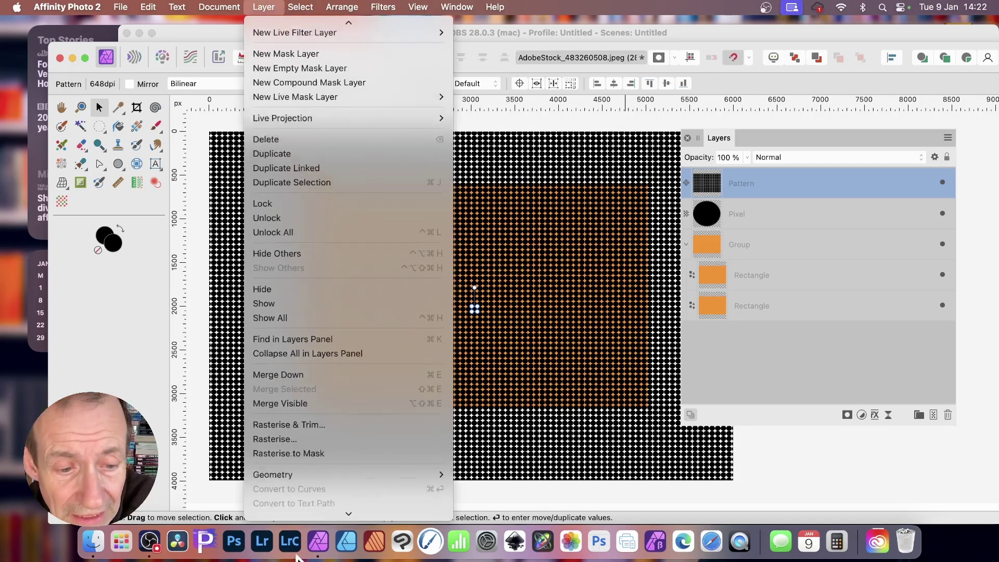
{"action": "left_click", "coordinate": [316, 417]}
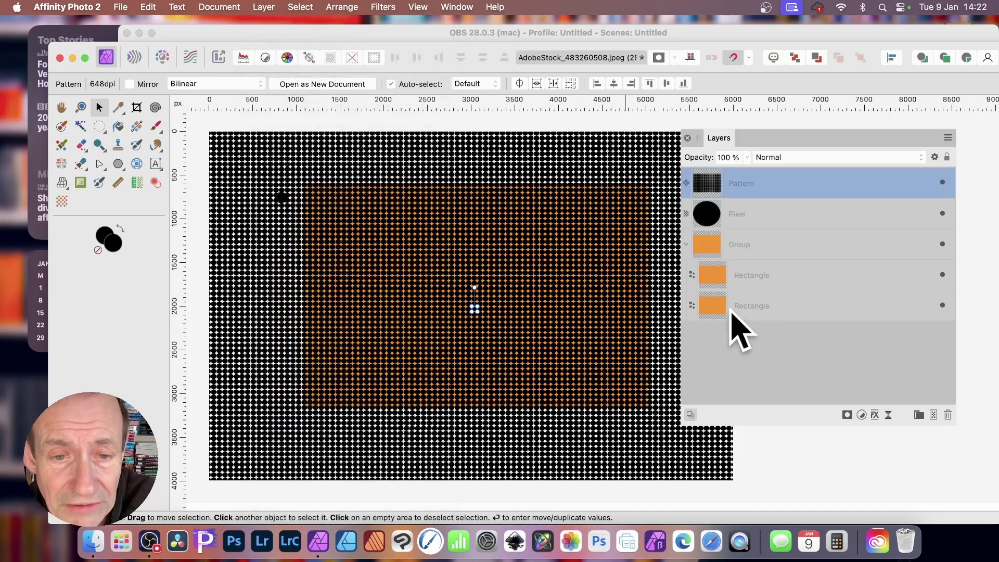
{"action": "left_click", "coordinate": [739, 214]}
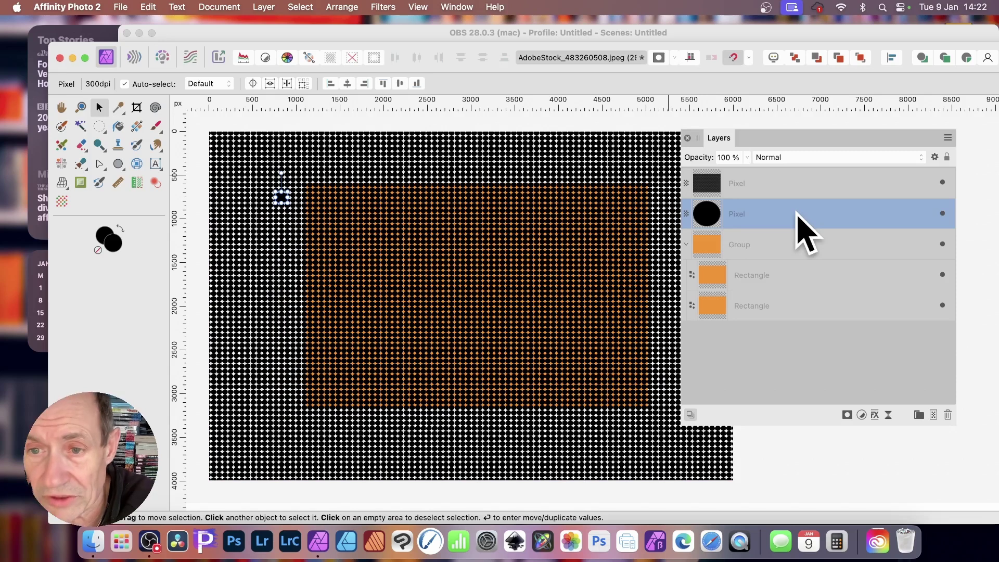
{"action": "key", "text": "Delete"}
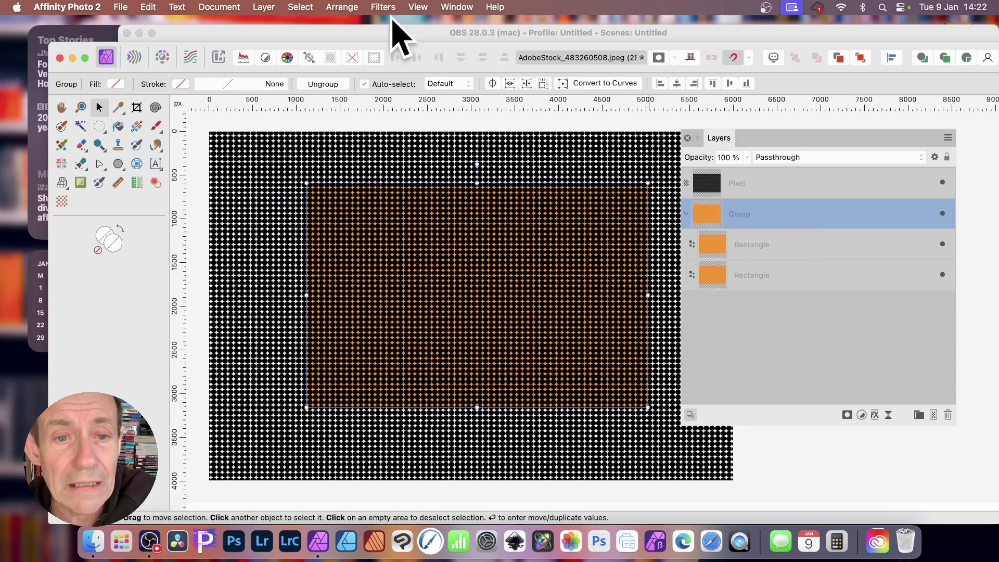
Apply a Twirl distortion to the dot pattern layer, centred on the orange rectangle, with angle 79° and radius 1024 px.
{"action": "left_click", "coordinate": [776, 187]}
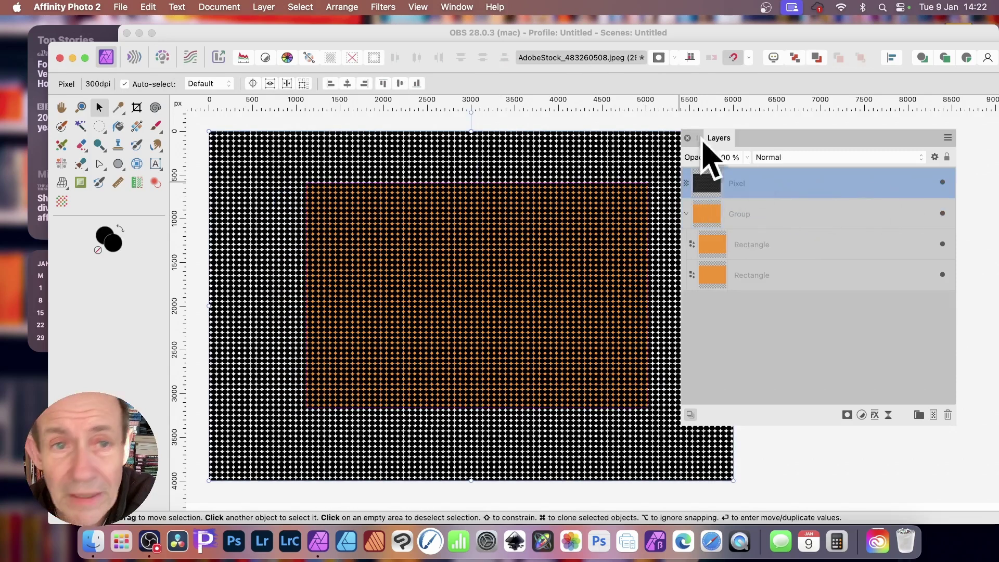
{"action": "left_click", "coordinate": [385, 7]}
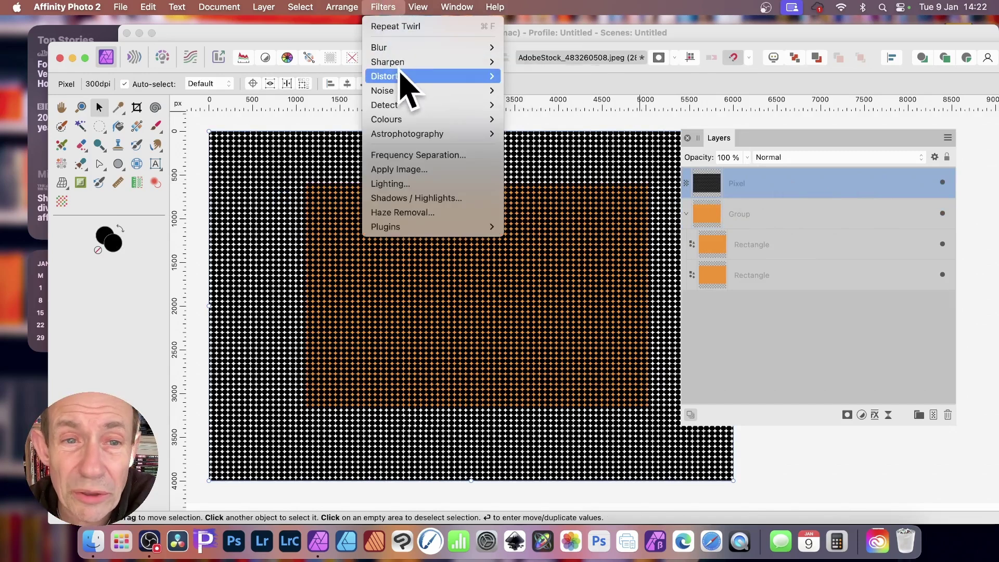
{"action": "mouse_move", "coordinate": [401, 74]}
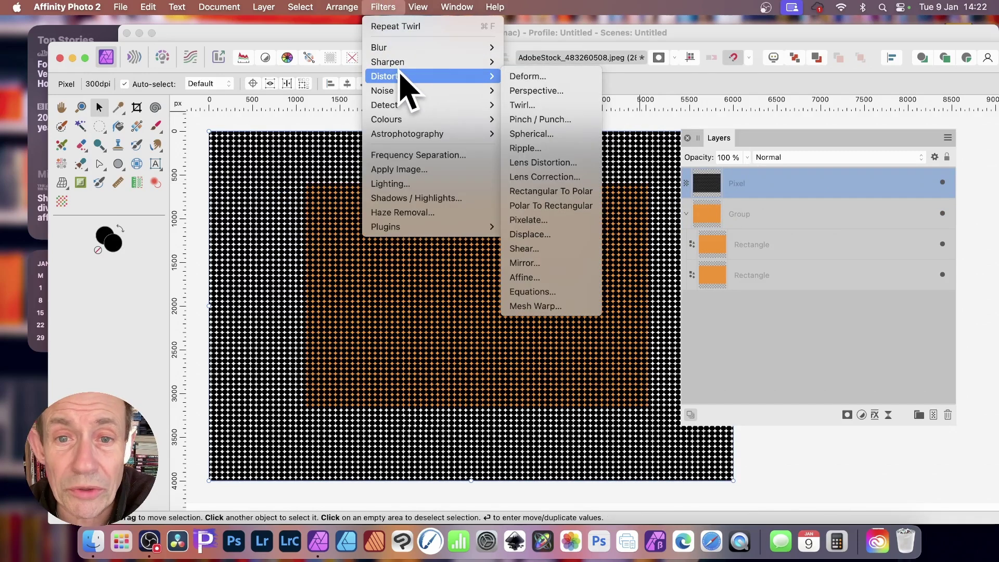
{"action": "left_click", "coordinate": [532, 107]}
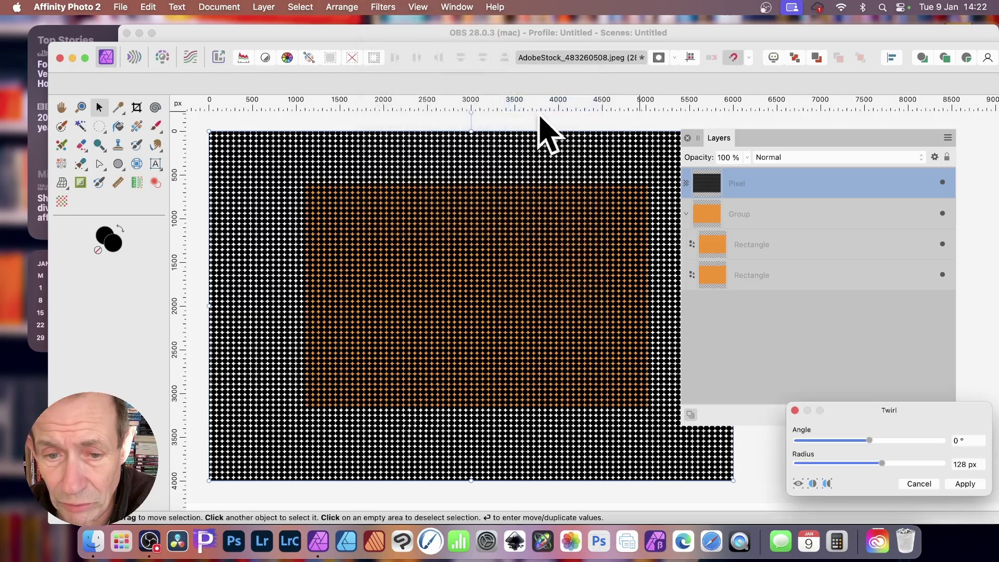
{"action": "mouse_move", "coordinate": [870, 443]}
{"action": "left_mouse_down"}
{"action": "mouse_move", "coordinate": [908, 443]}
{"action": "mouse_move", "coordinate": [881, 448]}
{"action": "left_mouse_up"}
{"action": "left_click_drag", "start_coordinate": [444, 317], "coordinate": [466, 282]}
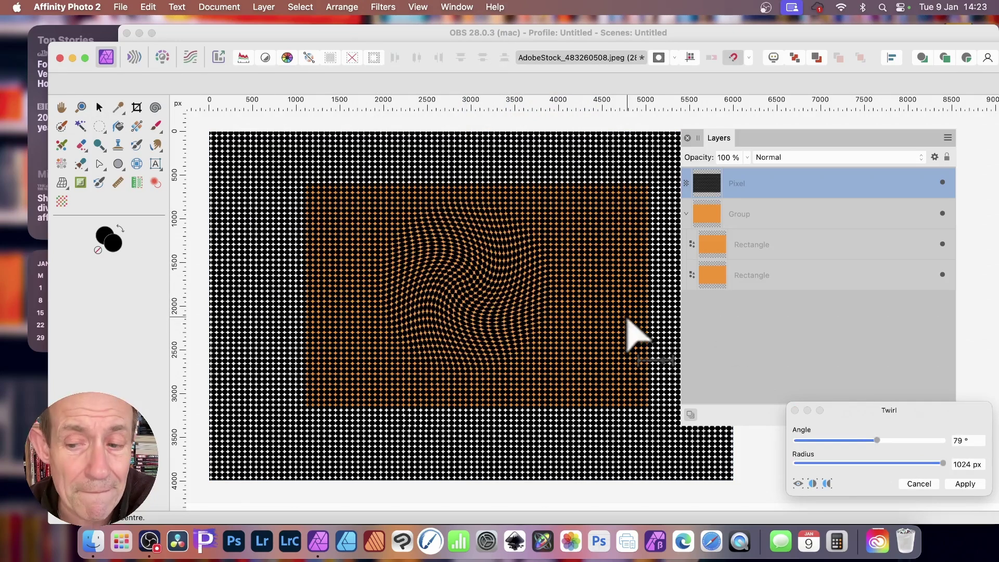
{"action": "left_click_drag", "start_coordinate": [902, 414], "coordinate": [585, 228]}
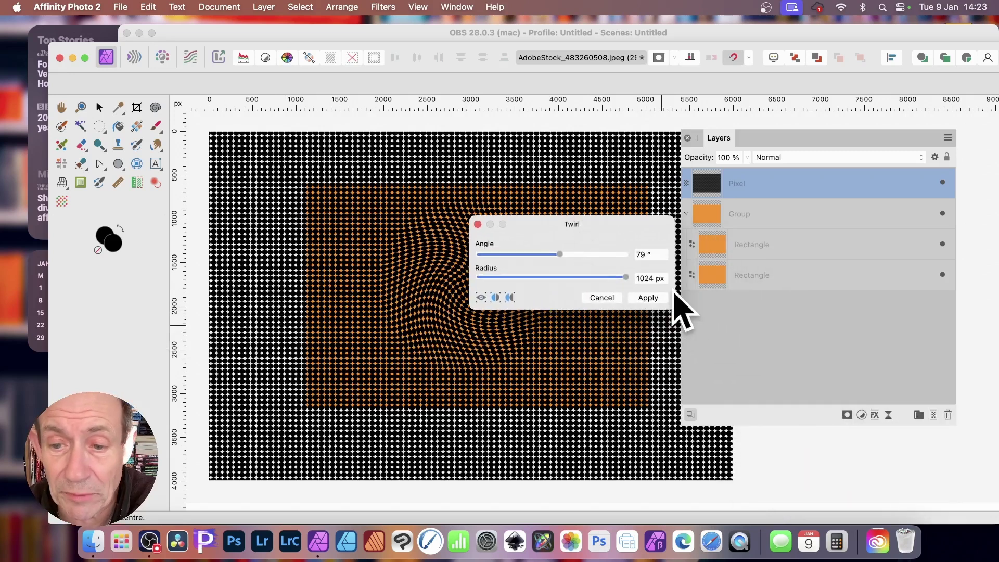
{"action": "left_click", "coordinate": [648, 298]}
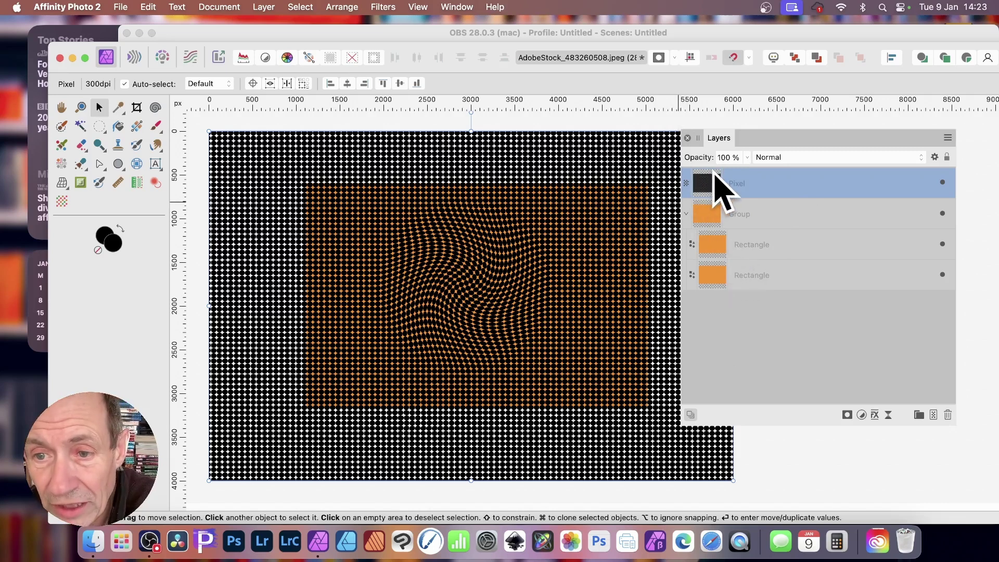
Move the twirled dot layer into the group and mask it to the upper rectangle, expanding that rectangle's layer.
{"action": "left_click_drag", "start_coordinate": [712, 174], "coordinate": [729, 214]}
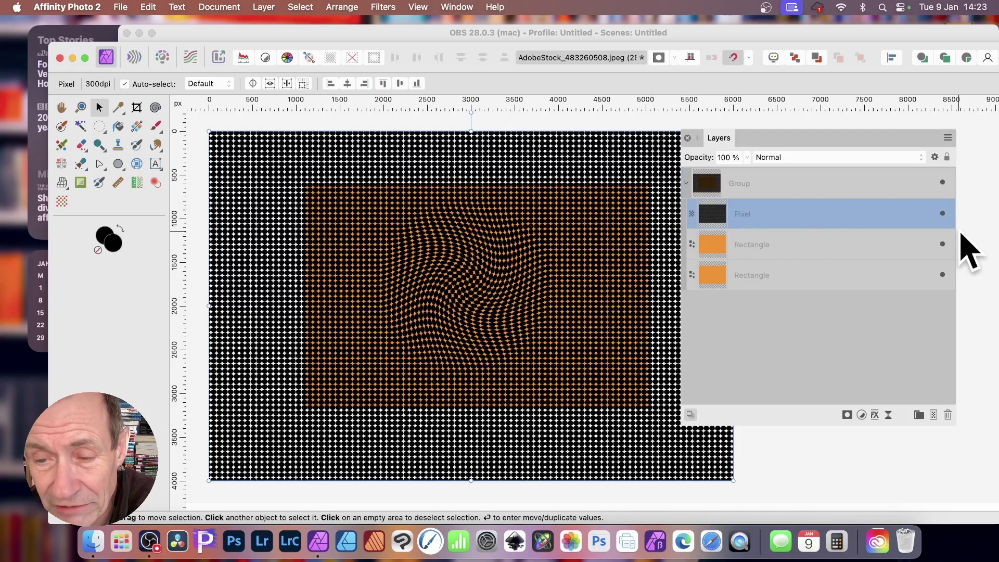
{"action": "right_click", "coordinate": [720, 215]}
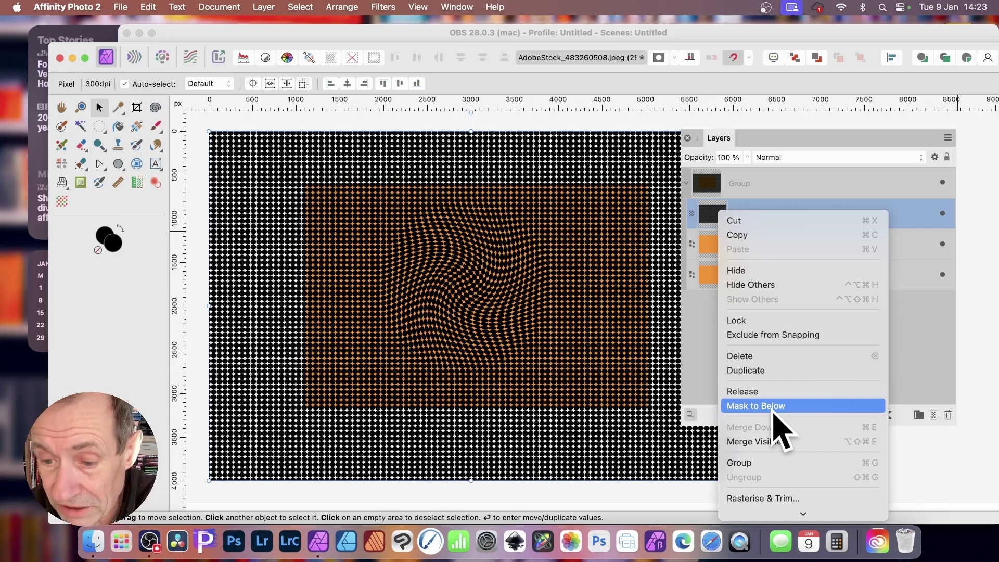
{"action": "left_click", "coordinate": [775, 408]}
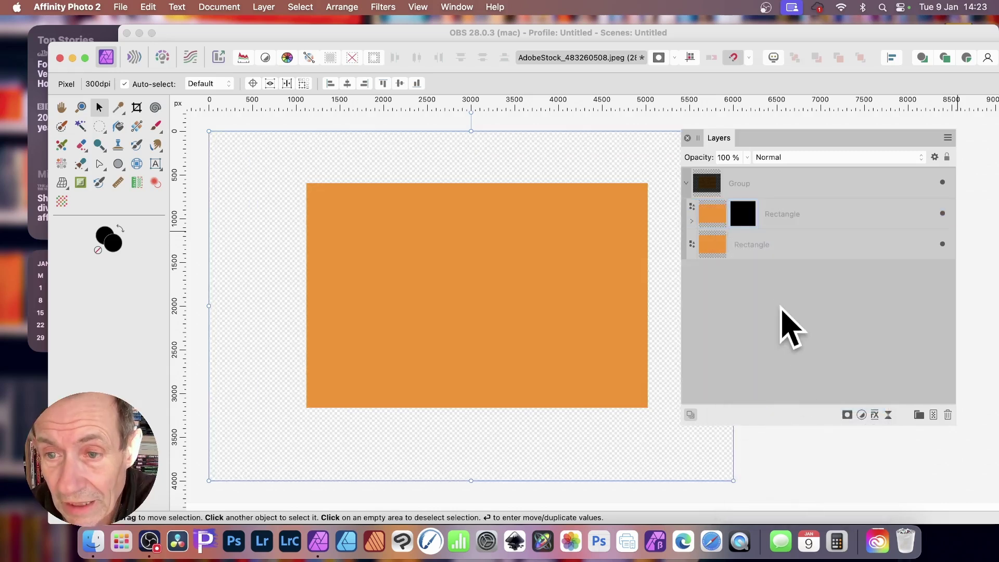
{"action": "left_click_drag", "start_coordinate": [732, 208], "coordinate": [706, 224]}
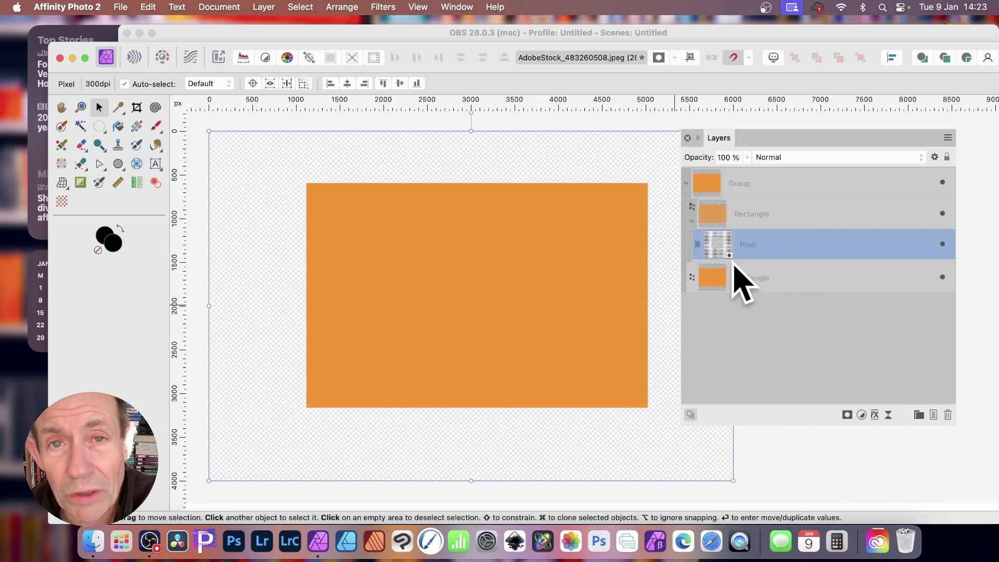
Add a 3D layer effect to the masked rectangle with a 27.3 px radius and the second standard profile.
{"action": "left_click", "coordinate": [717, 222]}
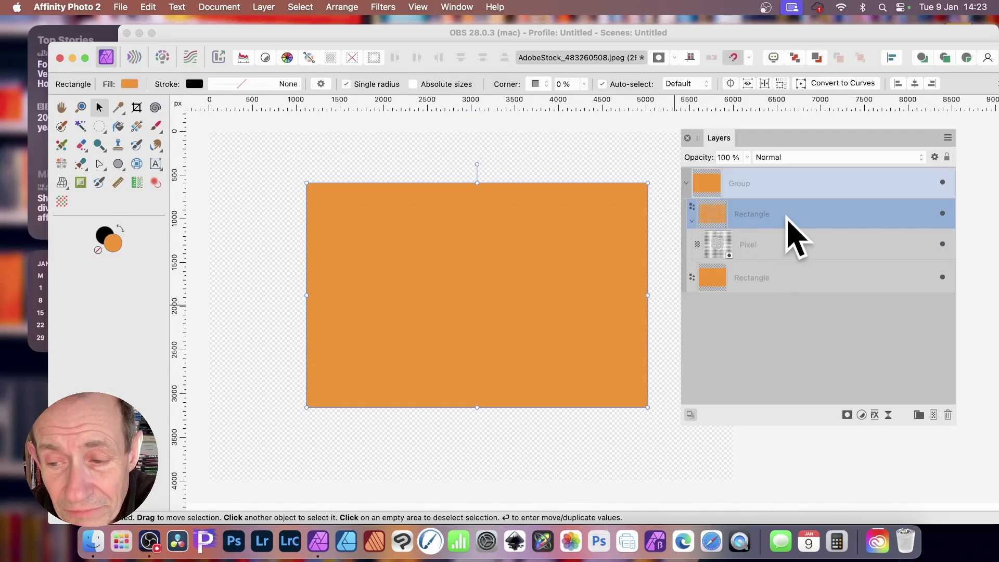
{"action": "left_click", "coordinate": [875, 416]}
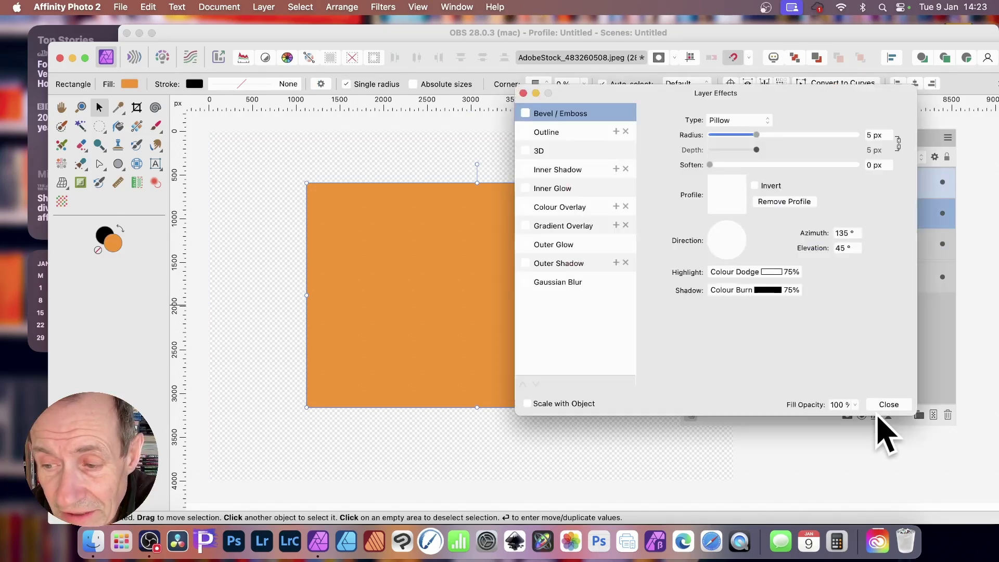
{"action": "left_click", "coordinate": [526, 150]}
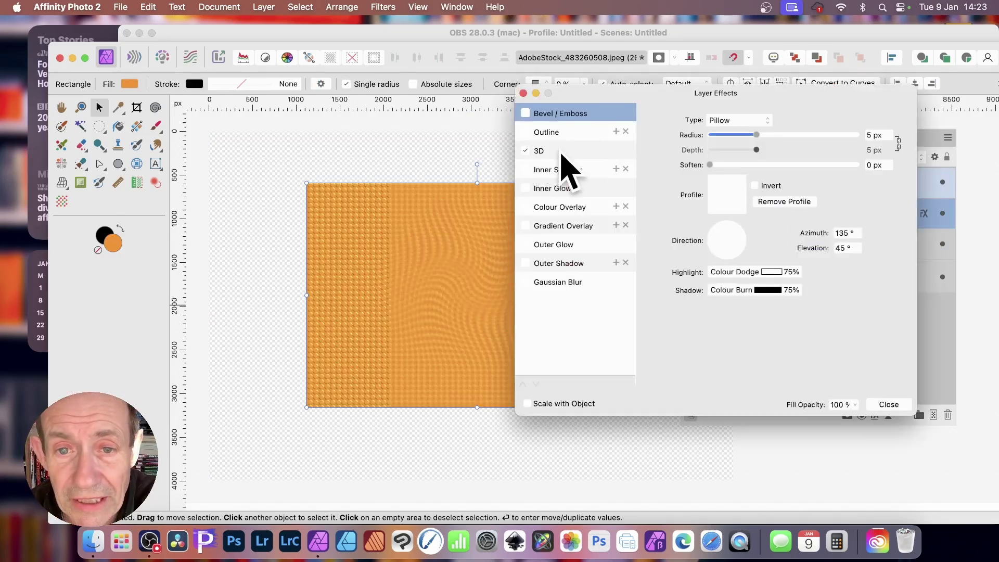
{"action": "left_click", "coordinate": [562, 152]}
{"action": "left_click_drag", "start_coordinate": [624, 98], "coordinate": [643, 126]}
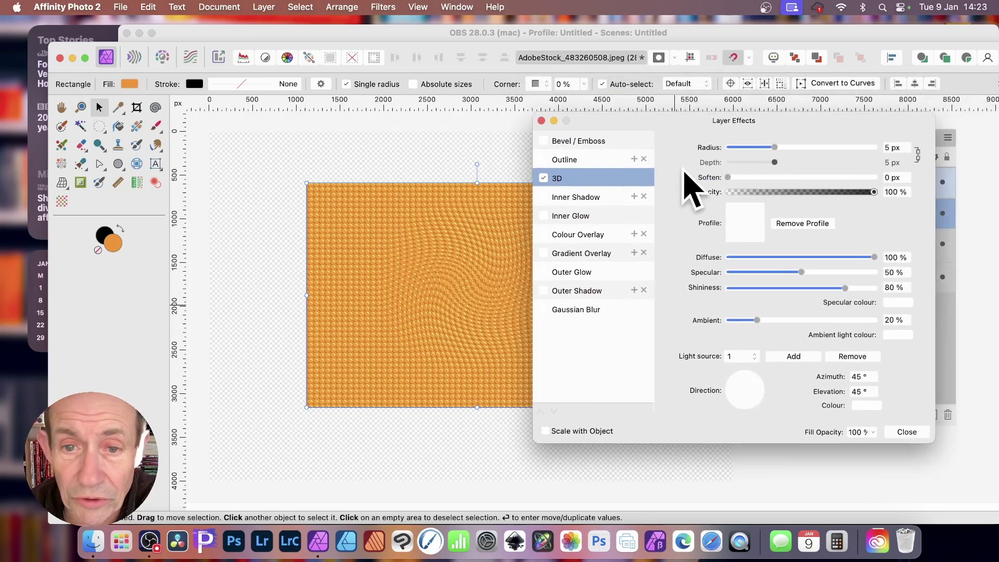
{"action": "left_click_drag", "start_coordinate": [788, 150], "coordinate": [816, 148]}
{"action": "left_click_drag", "start_coordinate": [816, 147], "coordinate": [820, 148]}
{"action": "left_click", "coordinate": [755, 216]}
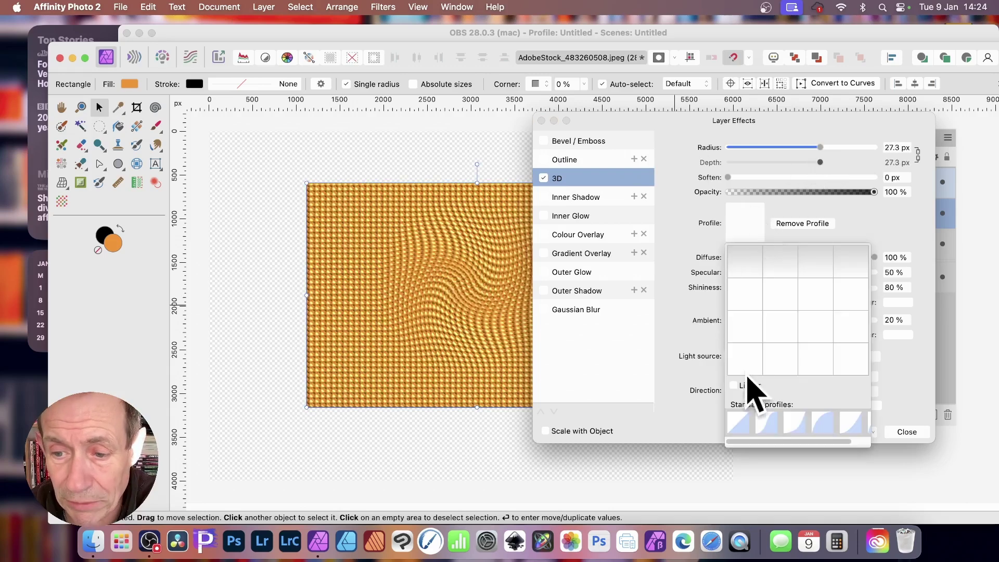
{"action": "left_click", "coordinate": [767, 422]}
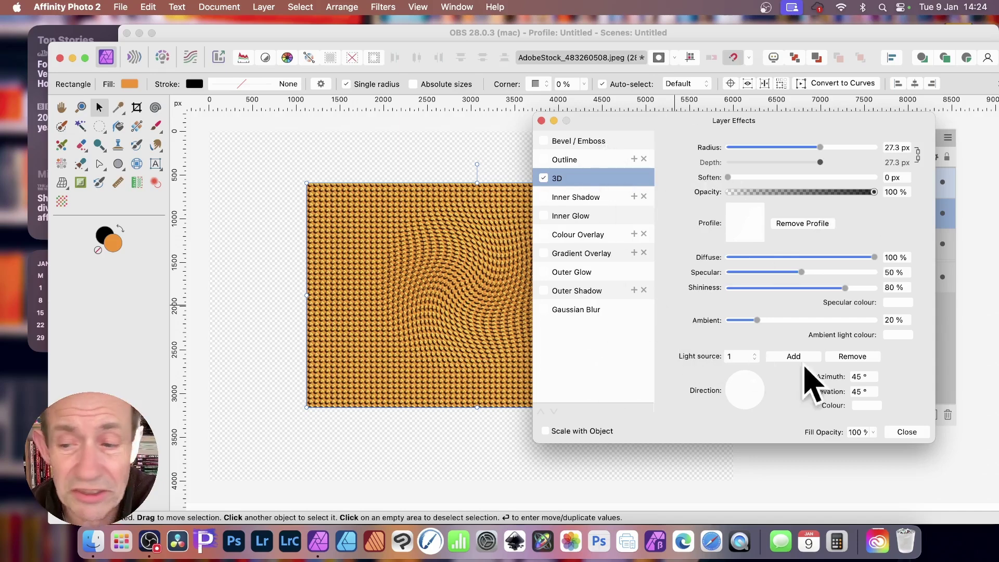
{"action": "left_click", "coordinate": [906, 432]}
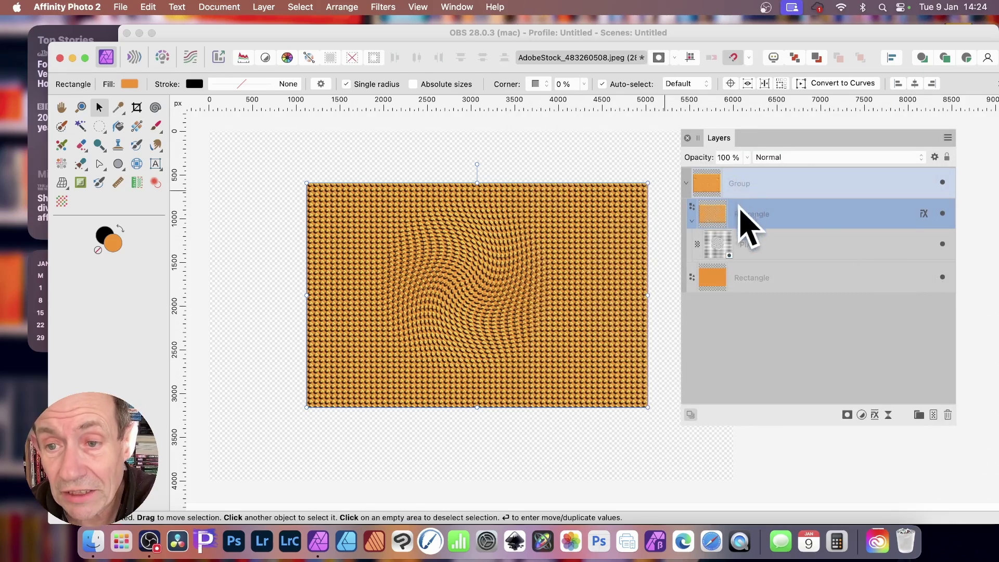
Collapse the group, move it up and left on the canvas, and rasterise it into a single pixel layer.
{"action": "left_click", "coordinate": [697, 187]}
{"action": "left_click", "coordinate": [685, 183]}
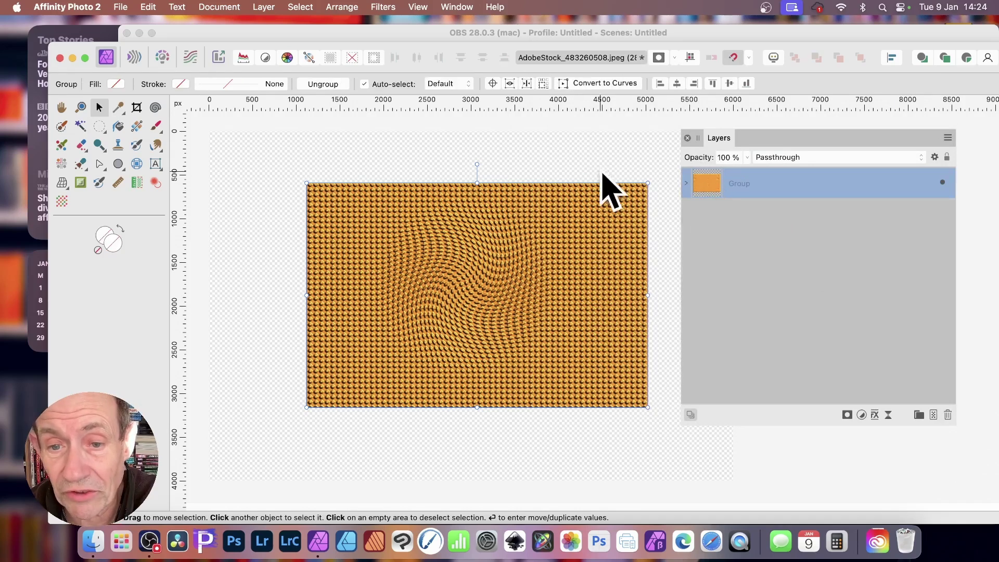
{"action": "left_click_drag", "start_coordinate": [511, 293], "coordinate": [463, 269]}
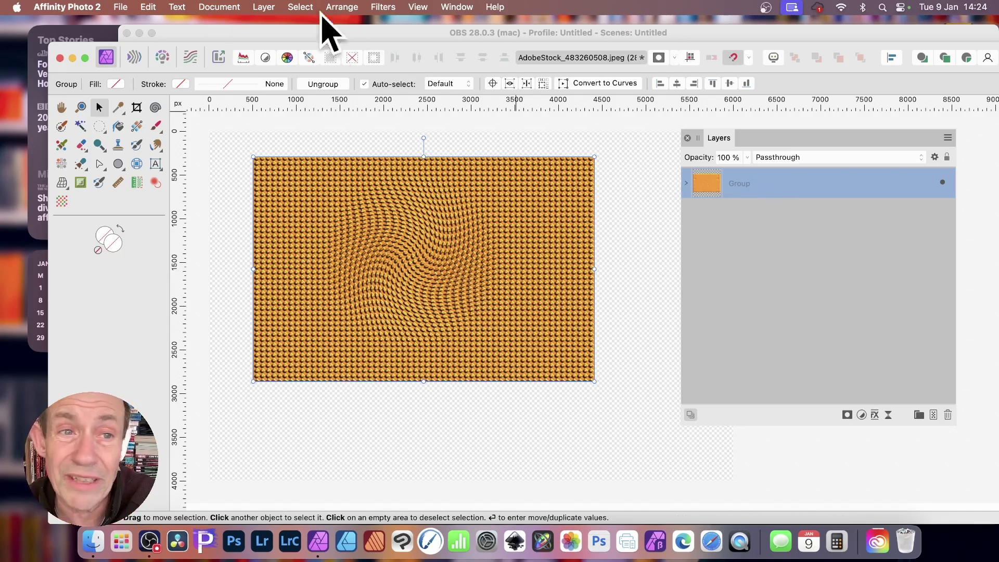
{"action": "left_click", "coordinate": [267, 6]}
{"action": "scroll", "coordinate": [323, 312], "scroll_direction": "down", "scroll_amount": 5}
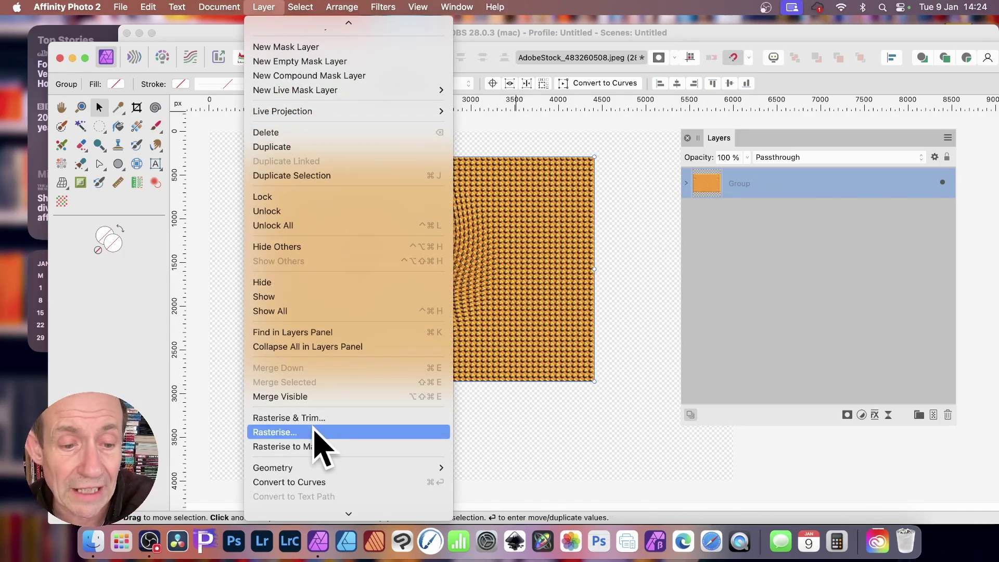
{"action": "left_click", "coordinate": [315, 433]}
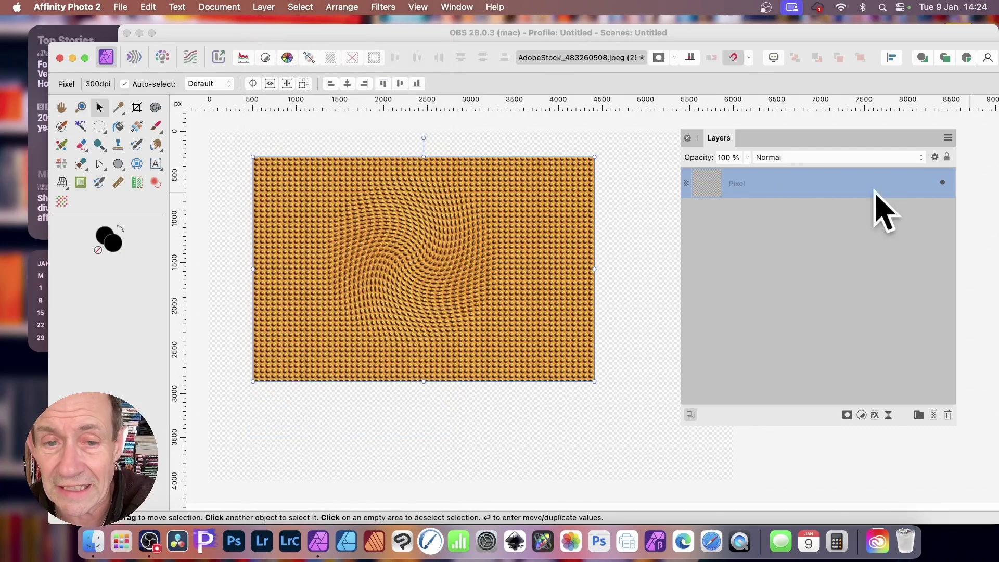
{"action": "mouse_move", "coordinate": [475, 279]}
{"action": "left_mouse_down"}
{"action": "mouse_move", "coordinate": [422, 279]}
{"action": "mouse_move", "coordinate": [471, 279]}
{"action": "left_mouse_up"}
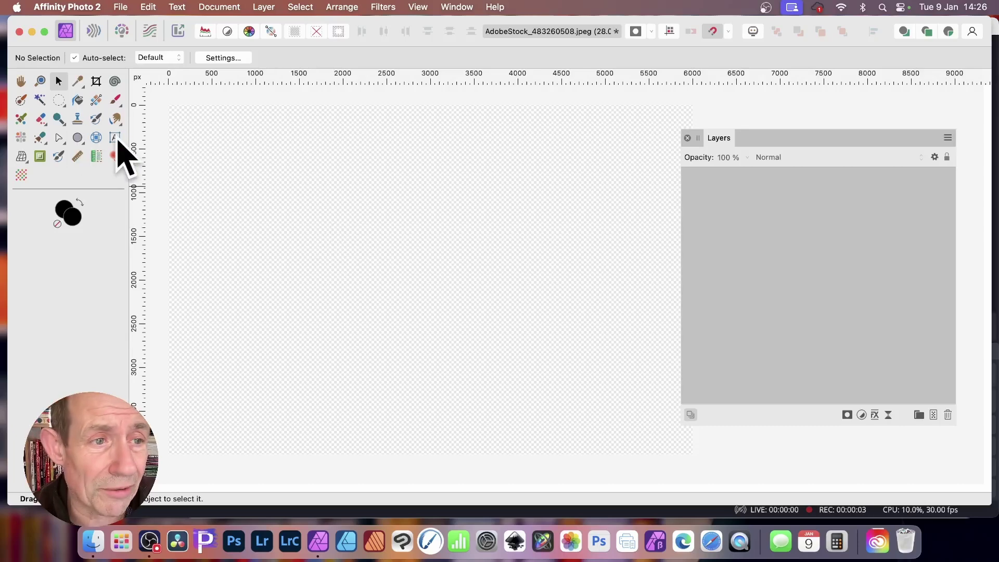
Add large gold artistic text reading "text" in Arial and position it within the canvas's right-hand side.
{"action": "left_click", "coordinate": [116, 139]}
{"action": "left_click", "coordinate": [185, 141]}
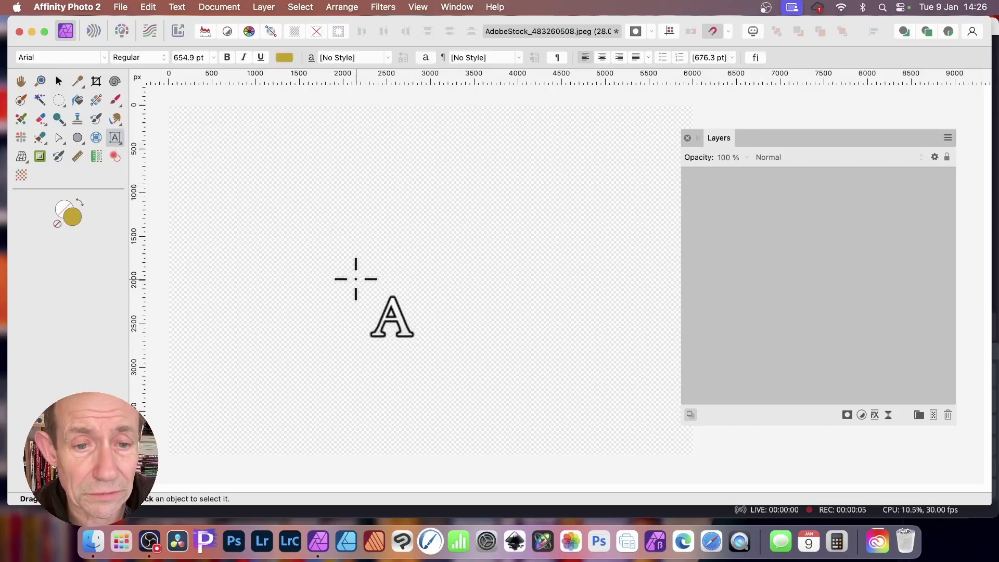
{"action": "left_click_drag", "start_coordinate": [357, 279], "coordinate": [644, 179]}
{"action": "type", "text": "text"}
{"action": "key", "text": "Escape"}
{"action": "left_click", "coordinate": [58, 80]}
{"action": "left_click_drag", "start_coordinate": [517, 272], "coordinate": [484, 265]}
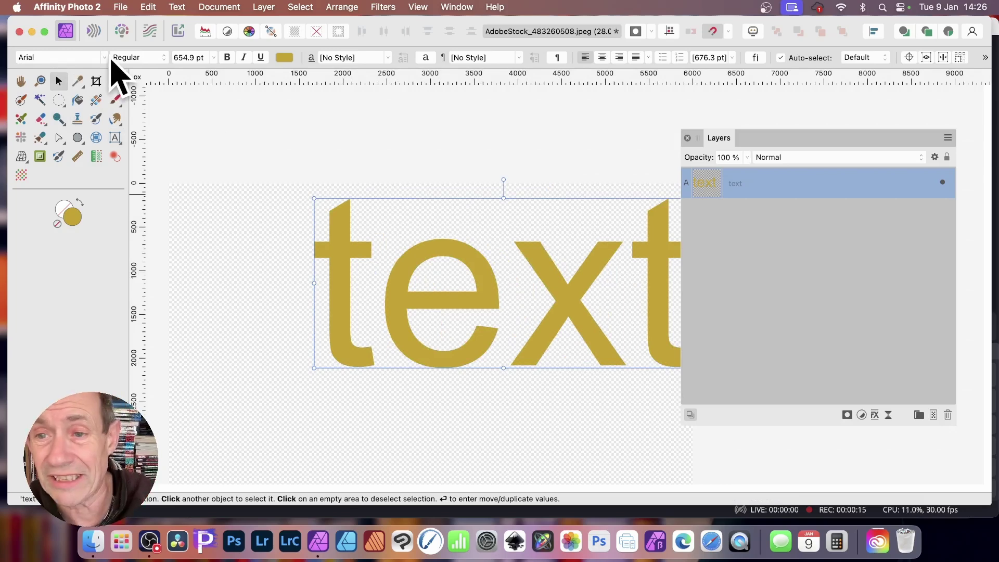
Duplicate the text layer, then group both text layers and expand the group.
{"action": "left_click_drag", "start_coordinate": [725, 139], "coordinate": [749, 133]}
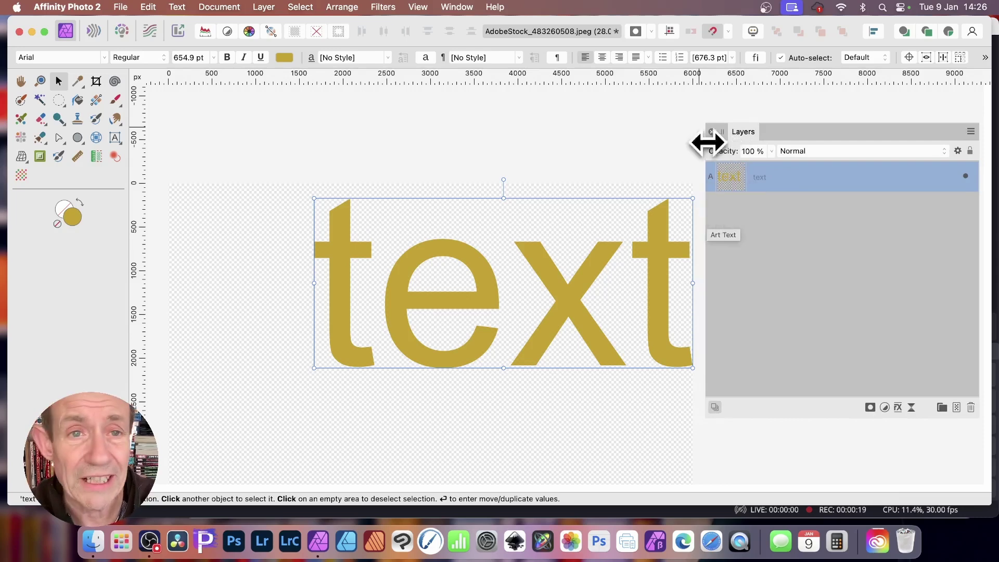
{"action": "left_click", "coordinate": [263, 7]}
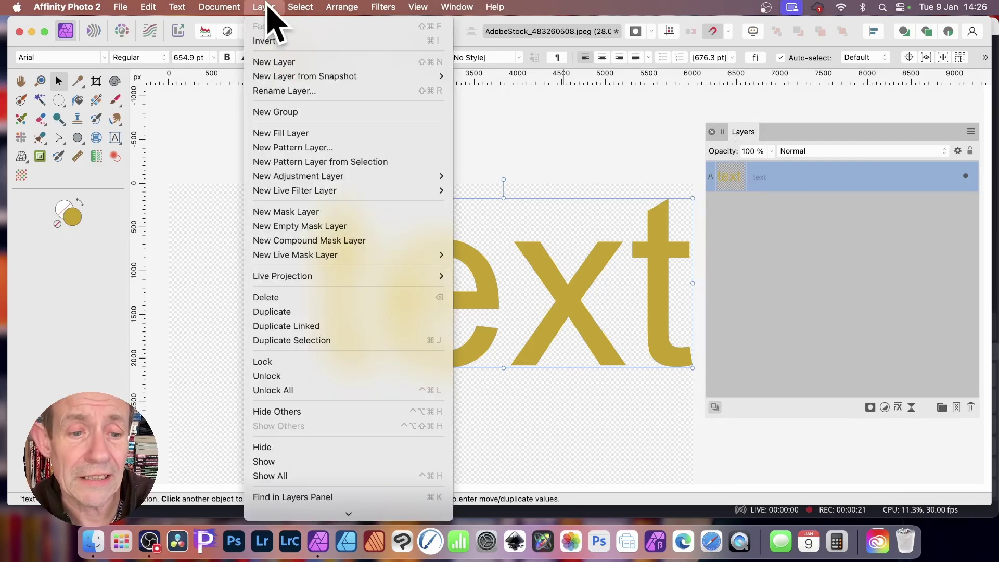
{"action": "left_click", "coordinate": [292, 312]}
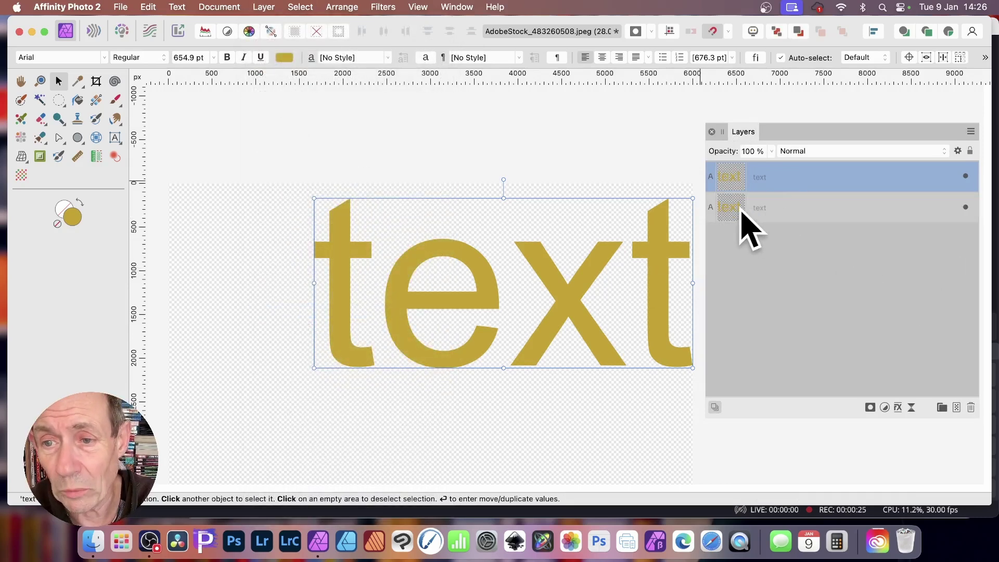
{"action": "left_click", "coordinate": [739, 213]}
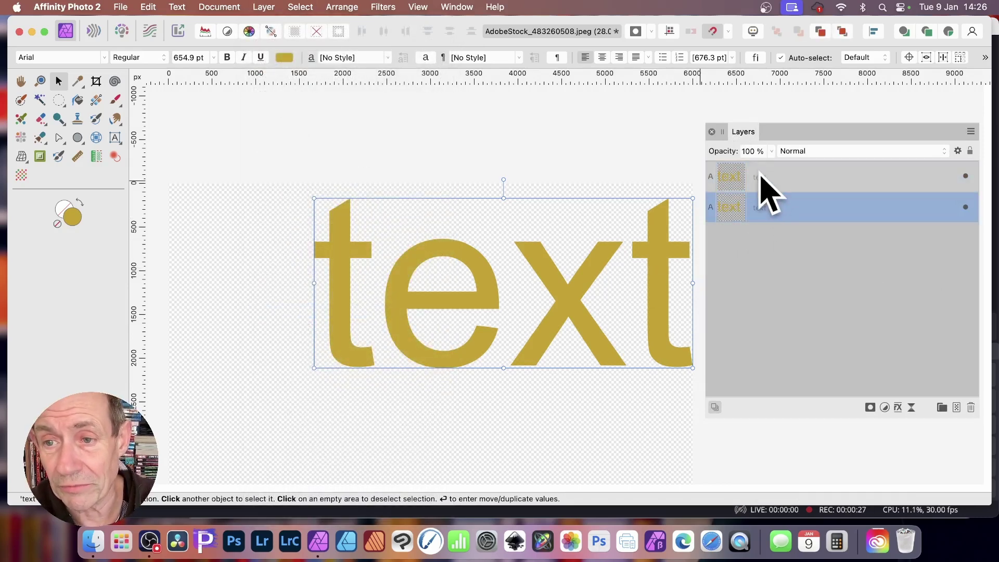
{"action": "left_click", "coordinate": [763, 182], "text": "shift"}
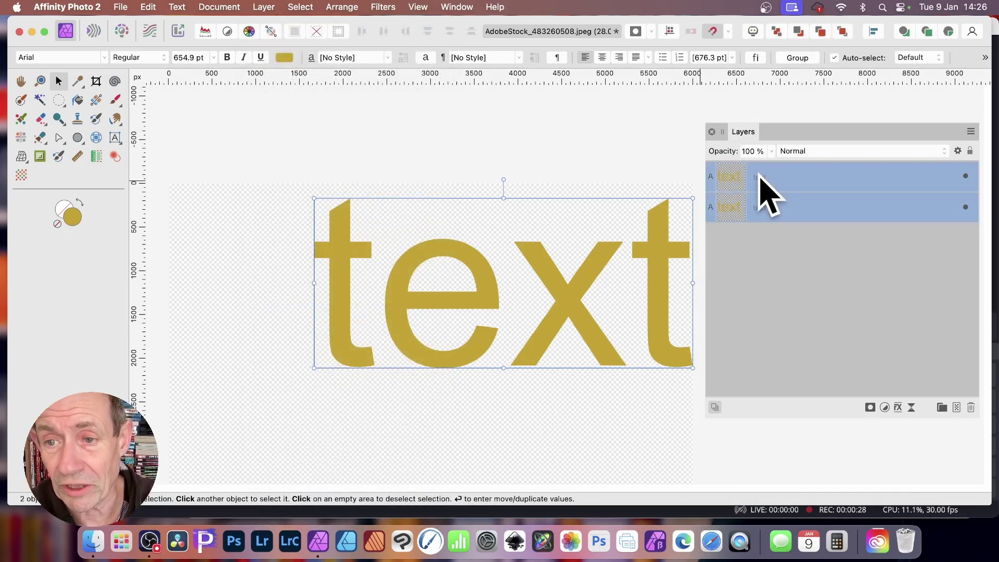
{"action": "right_click", "coordinate": [732, 177]}
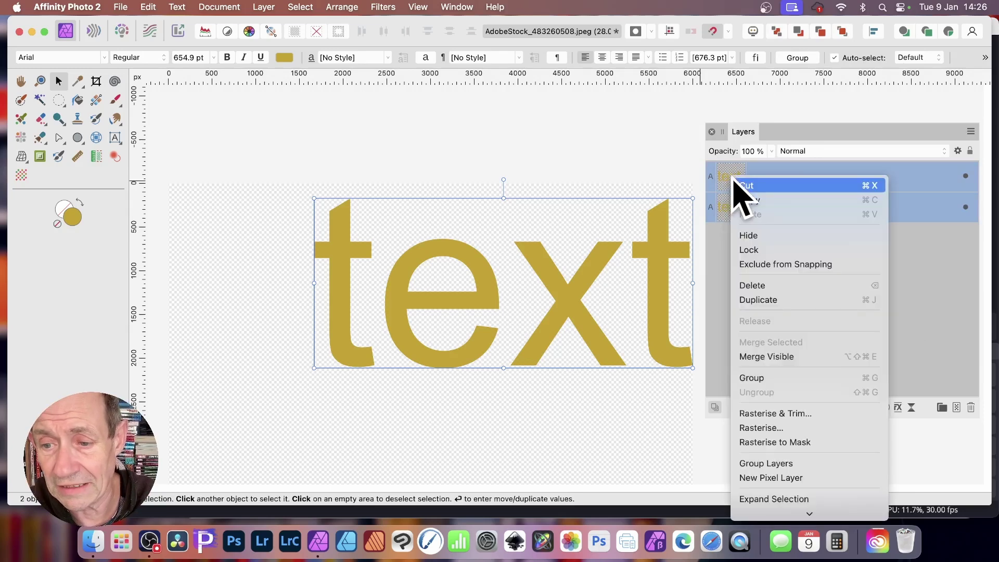
{"action": "left_click", "coordinate": [769, 379]}
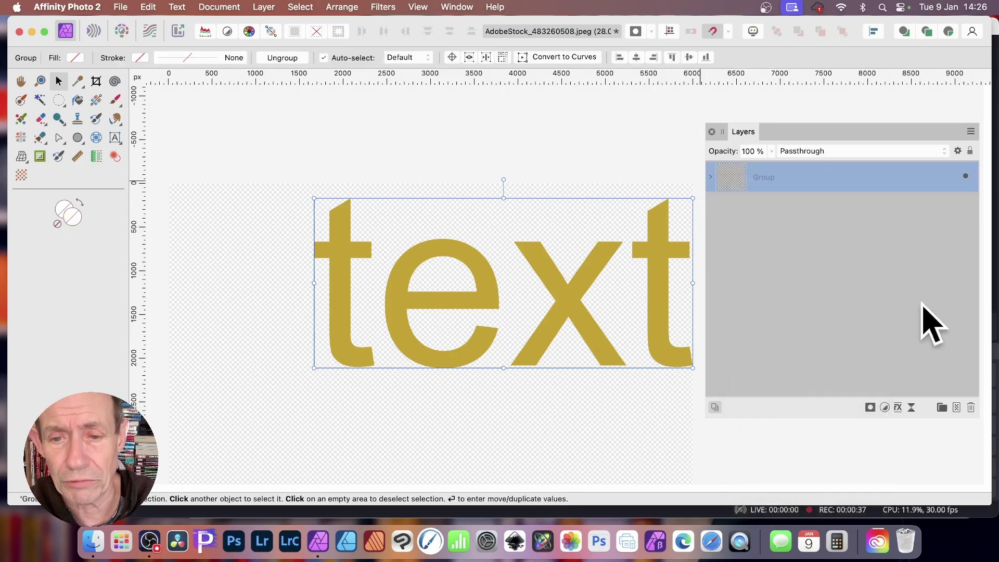
{"action": "left_click", "coordinate": [712, 178]}
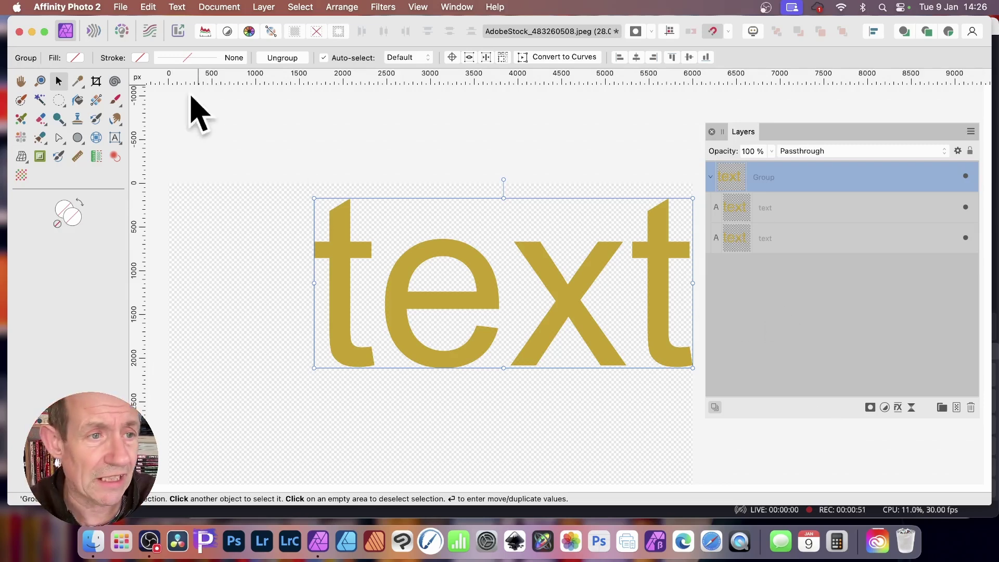
Draw a tall, narrow black triangle on the empty canvas just left of the text.
{"action": "left_click", "coordinate": [82, 141]}
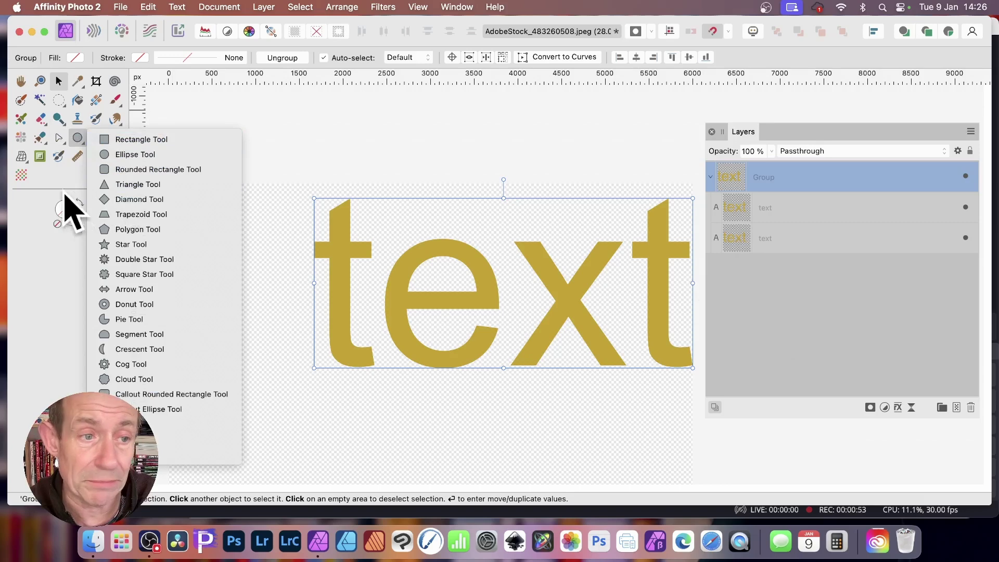
{"action": "left_click", "coordinate": [137, 184]}
{"action": "left_click_drag", "start_coordinate": [250, 220], "coordinate": [264, 292]}
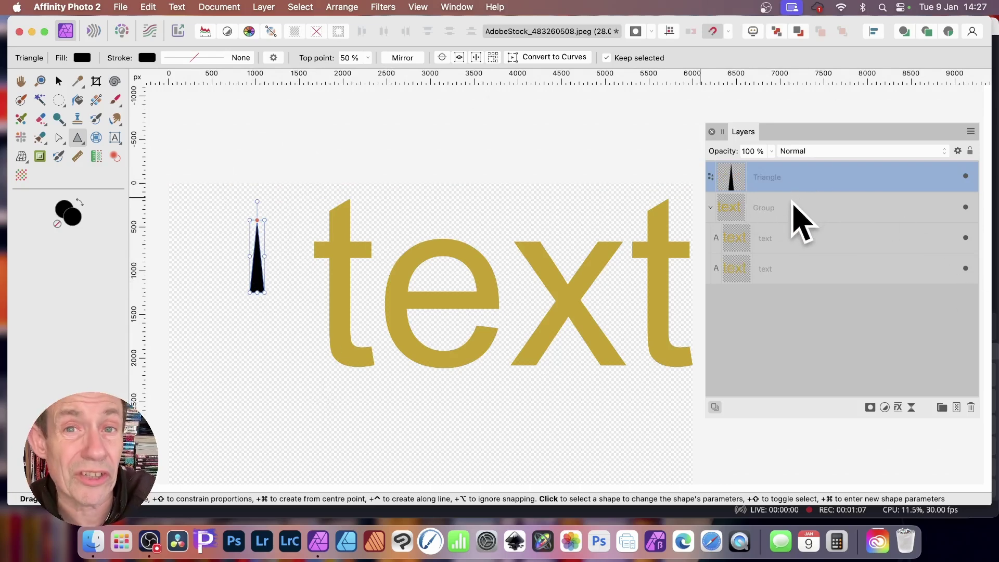
Rasterise the black triangle into a pixel layer and create a new pattern layer from it.
{"action": "left_click", "coordinate": [264, 7]}
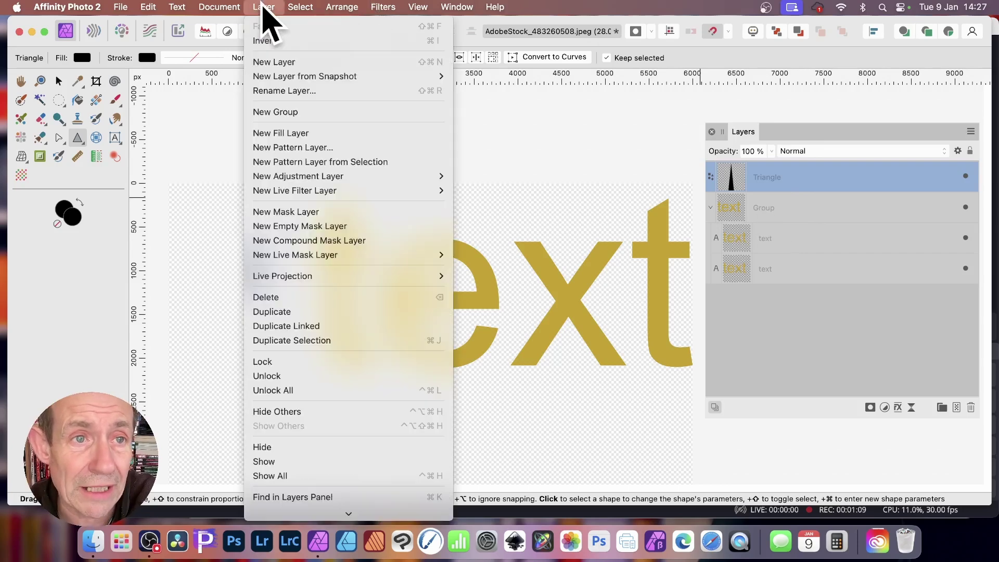
{"action": "scroll", "coordinate": [357, 452], "scroll_direction": "down", "scroll_amount": 3}
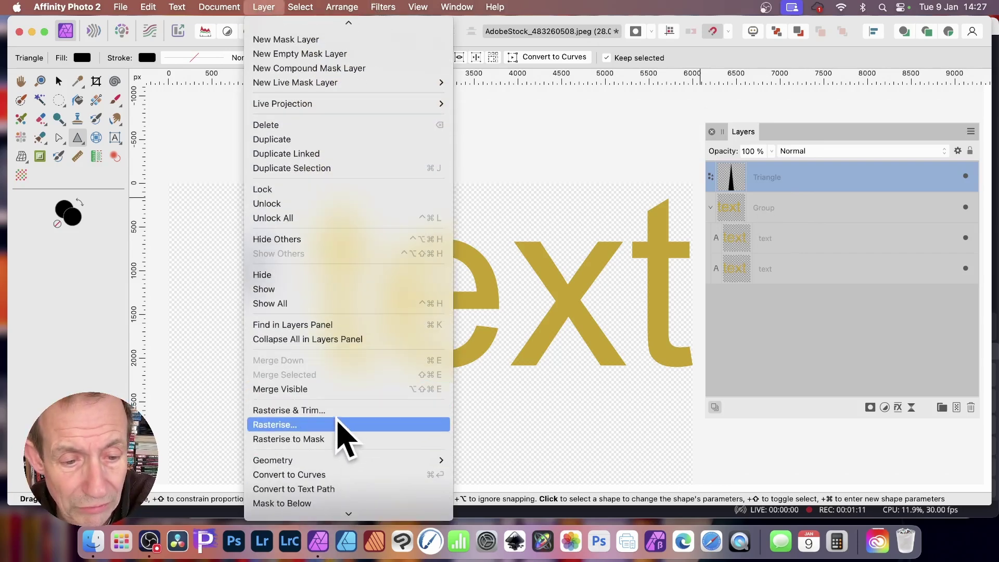
{"action": "left_click", "coordinate": [335, 426]}
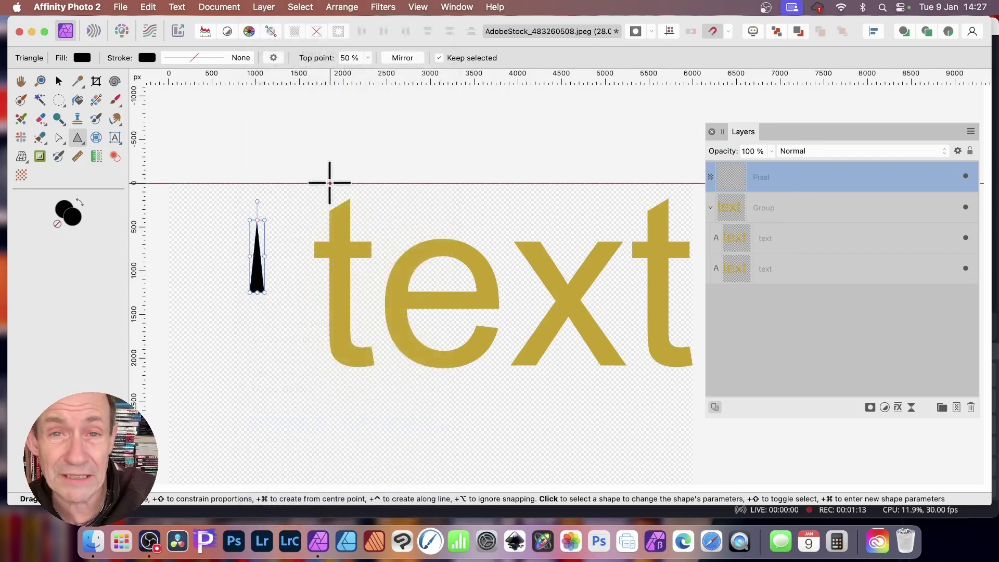
{"action": "left_click", "coordinate": [389, 5]}
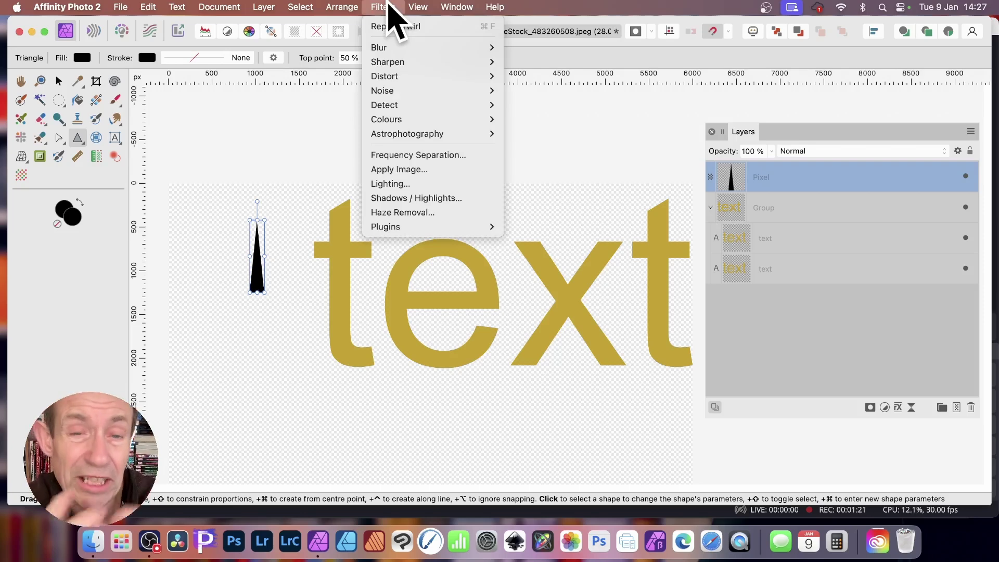
{"action": "mouse_move", "coordinate": [263, 4]}
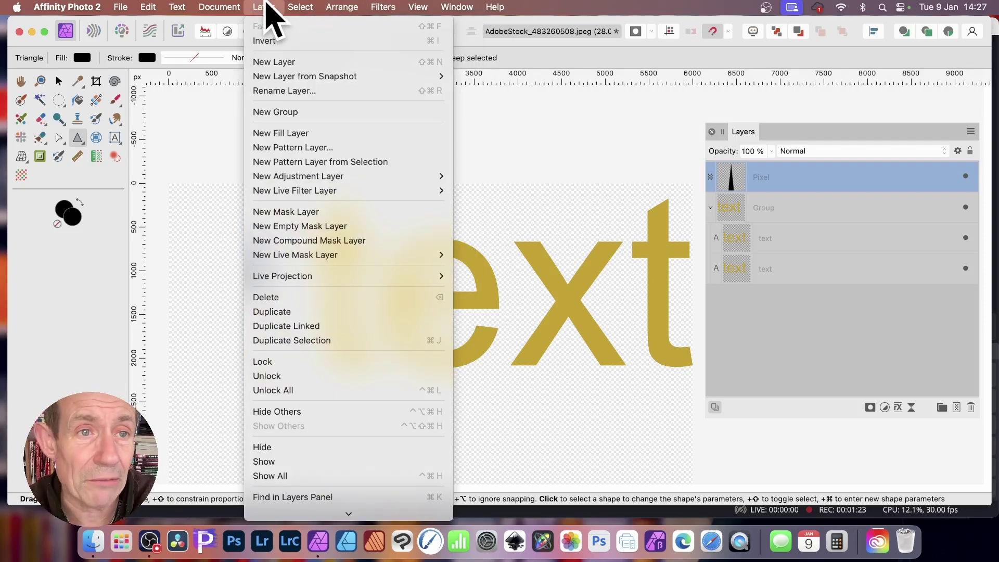
{"action": "left_click", "coordinate": [300, 162]}
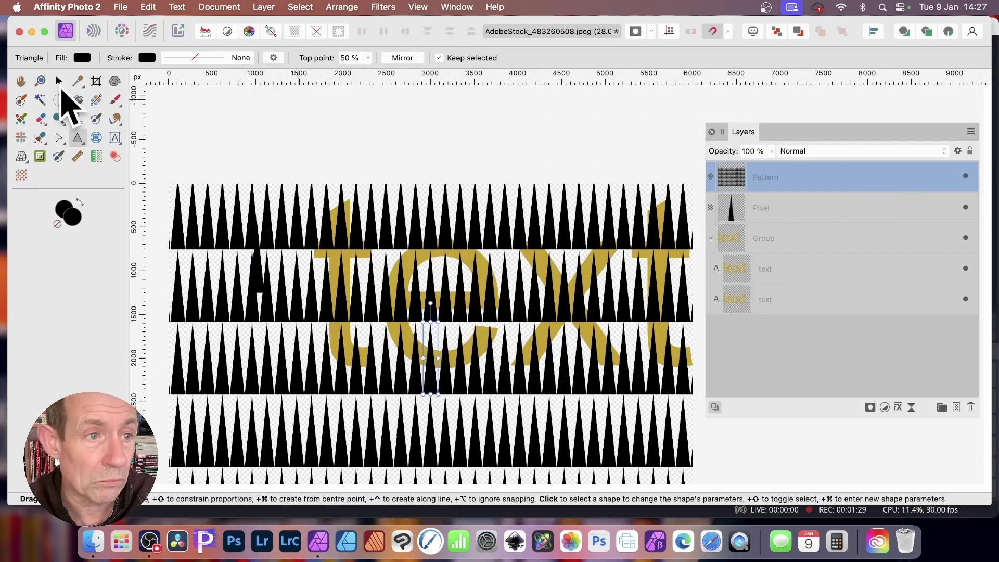
Shrink the pattern's tile so the triangles repeat as fine, dense spikes, and turn on mirroring for the pattern.
{"action": "left_click", "coordinate": [58, 81]}
{"action": "left_click_drag", "start_coordinate": [430, 321], "coordinate": [437, 149]}
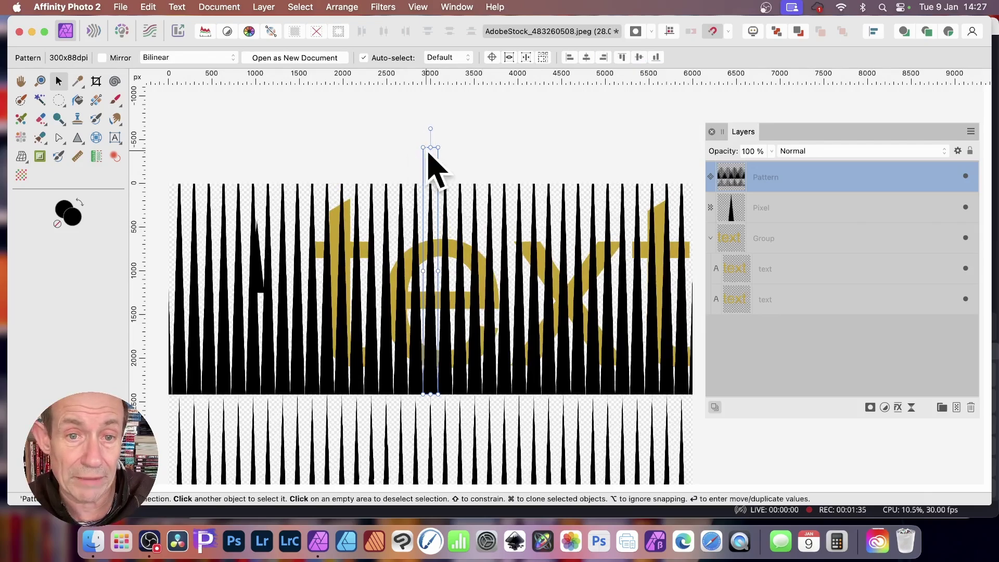
{"action": "left_click_drag", "start_coordinate": [419, 149], "coordinate": [417, 308]}
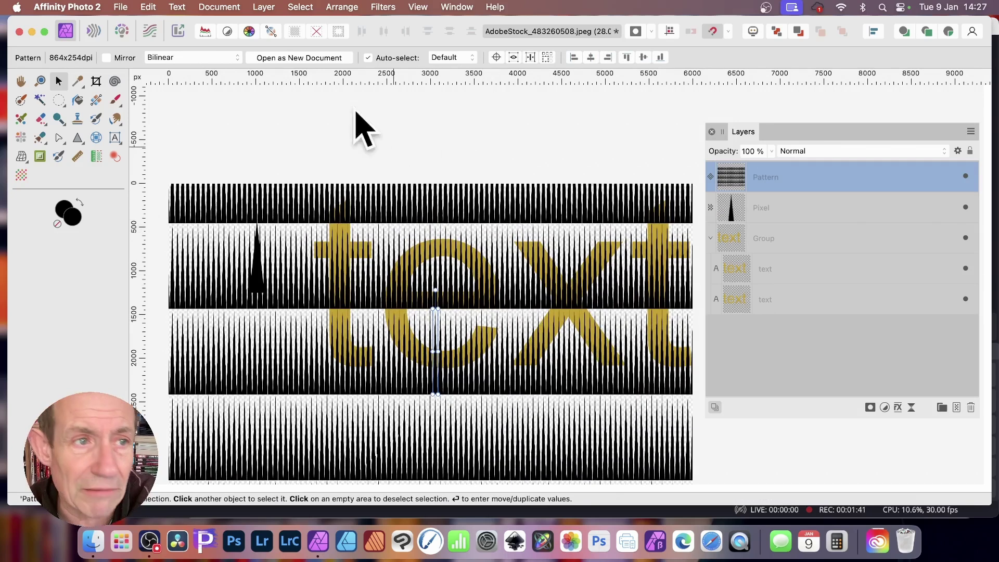
{"action": "left_click", "coordinate": [107, 58]}
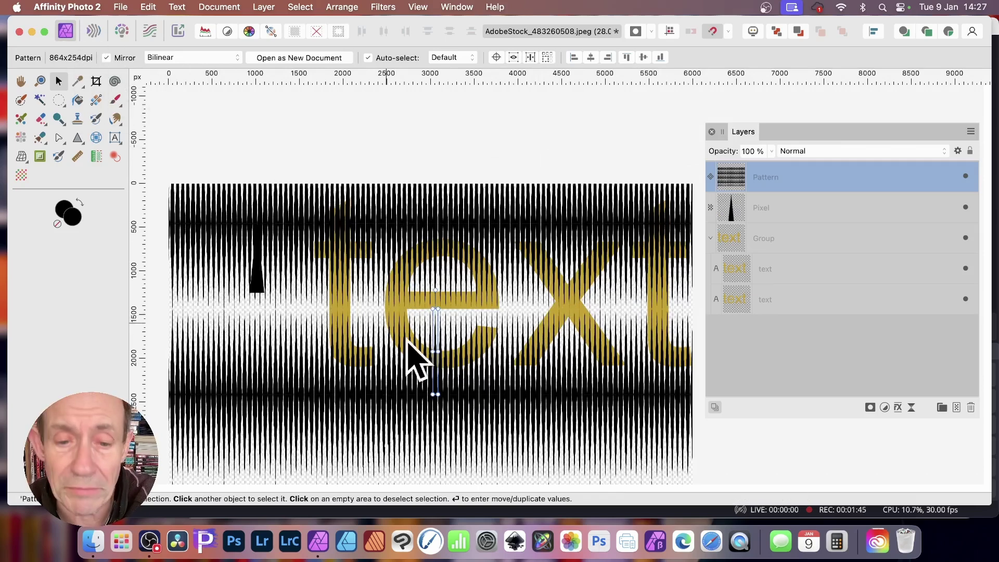
Make the mirrored pattern's tile slightly smaller and rotate it so its dark and light bands run diagonally across the canvas.
{"action": "left_click_drag", "start_coordinate": [426, 305], "coordinate": [430, 321]}
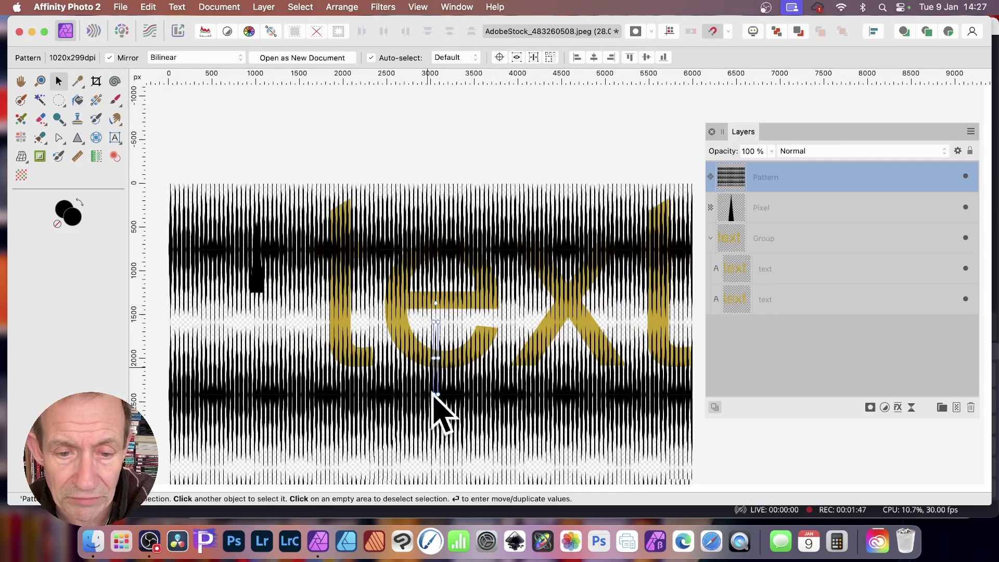
{"action": "left_click_drag", "start_coordinate": [436, 369], "coordinate": [440, 316]}
{"action": "left_click_drag", "start_coordinate": [436, 252], "coordinate": [493, 264]}
{"action": "left_click_drag", "start_coordinate": [424, 339], "coordinate": [431, 315]}
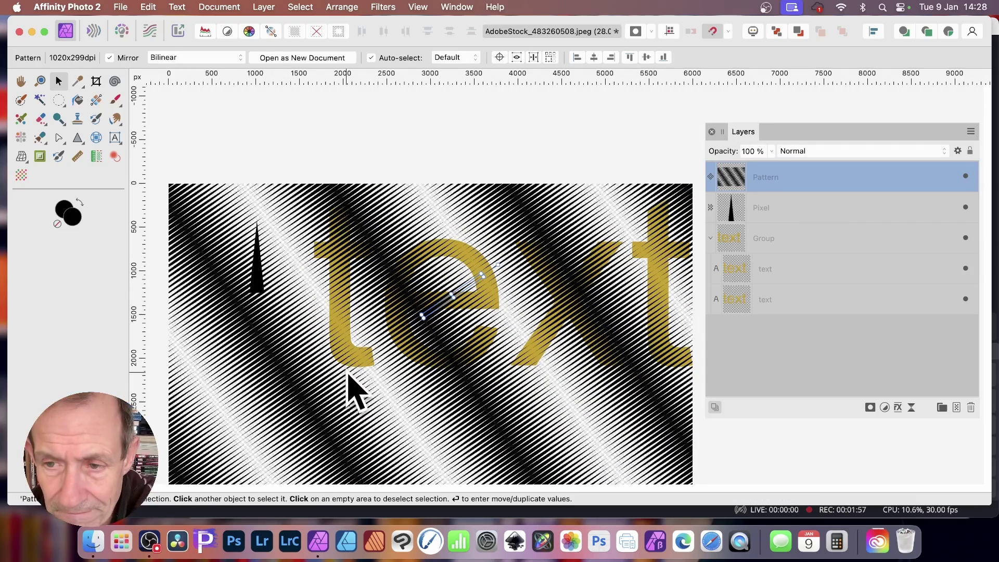
Delete the rasterised triangle layer and move the pattern layer into the group, above both text layers.
{"action": "left_click", "coordinate": [733, 208]}
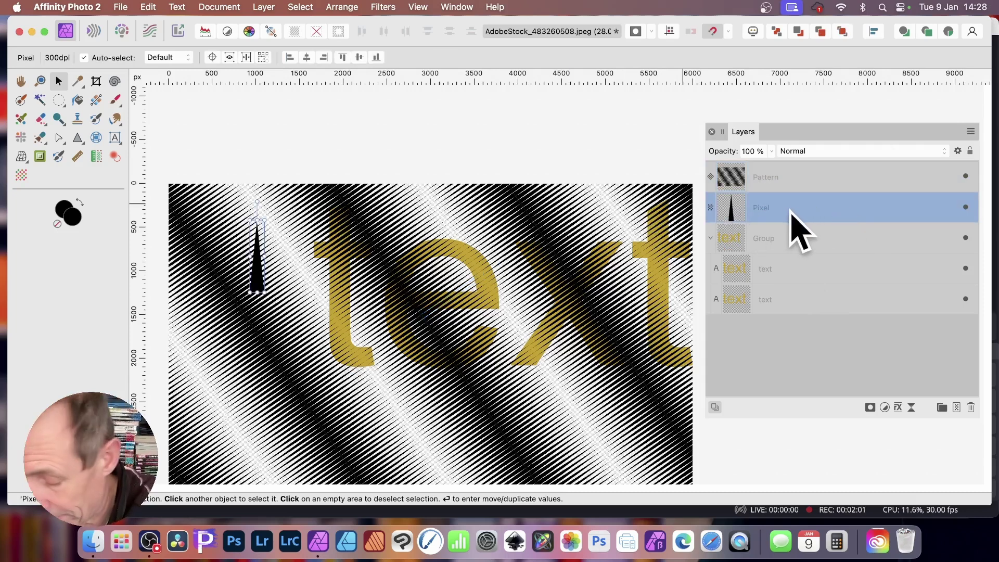
{"action": "key", "text": "Delete"}
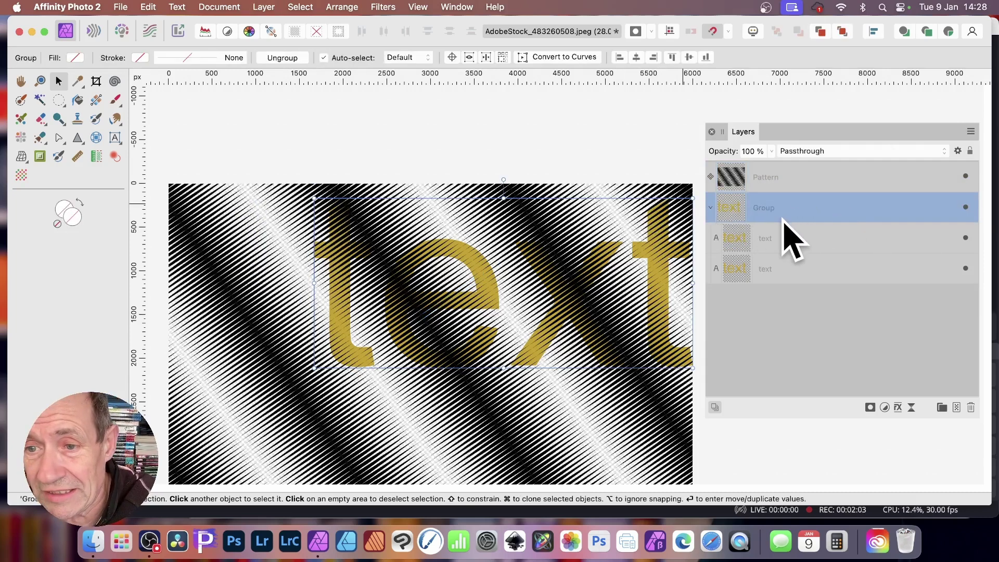
{"action": "left_click_drag", "start_coordinate": [735, 171], "coordinate": [748, 202]}
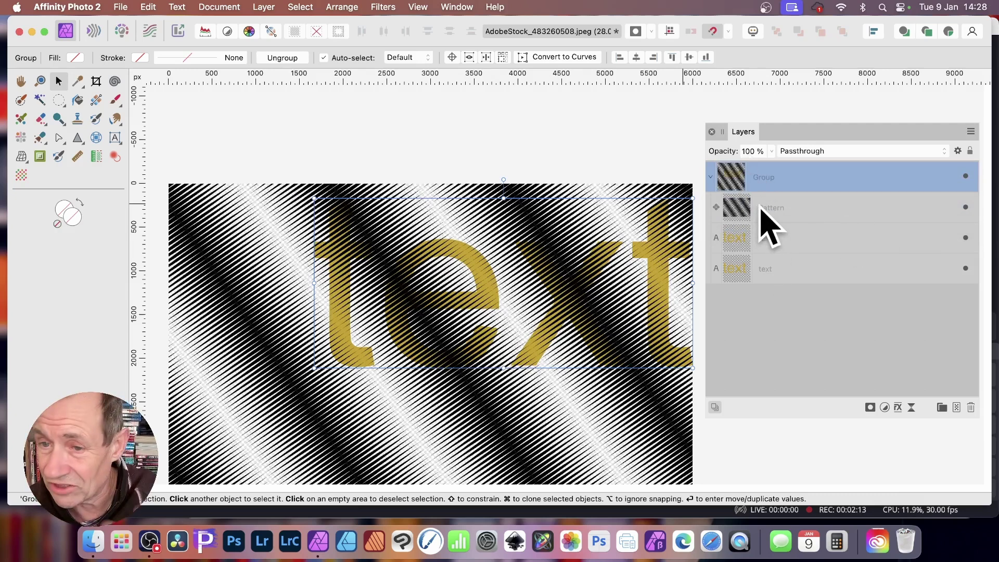
Apply the pattern layer as a mask to the text layer directly below it and expand that text layer.
{"action": "left_click", "coordinate": [776, 211]}
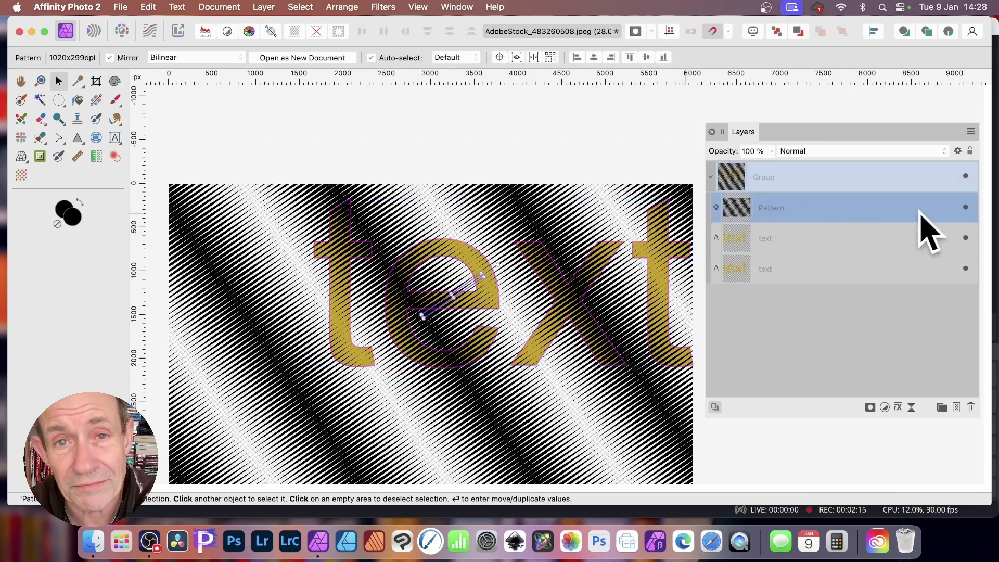
{"action": "right_click", "coordinate": [745, 219]}
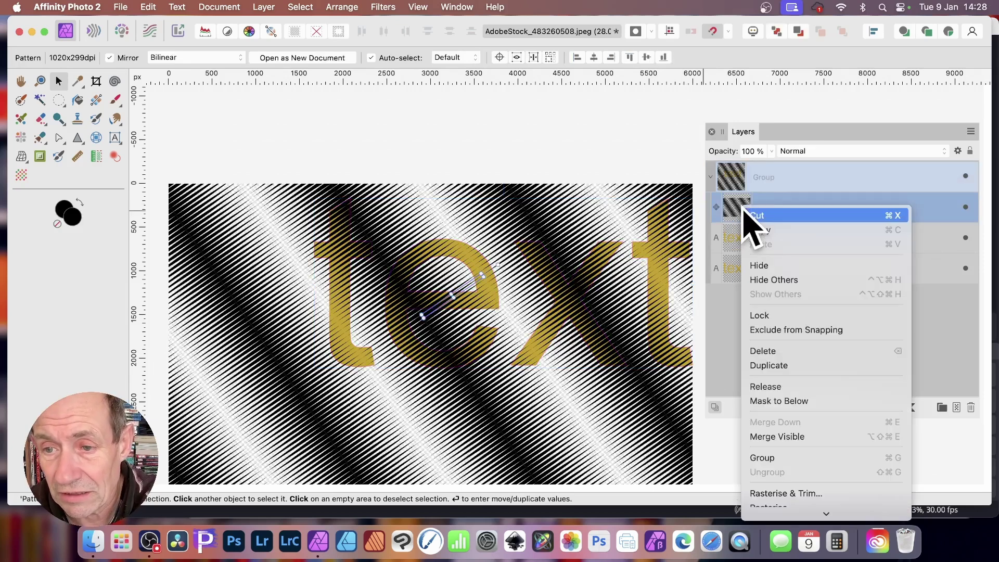
{"action": "left_click", "coordinate": [808, 402]}
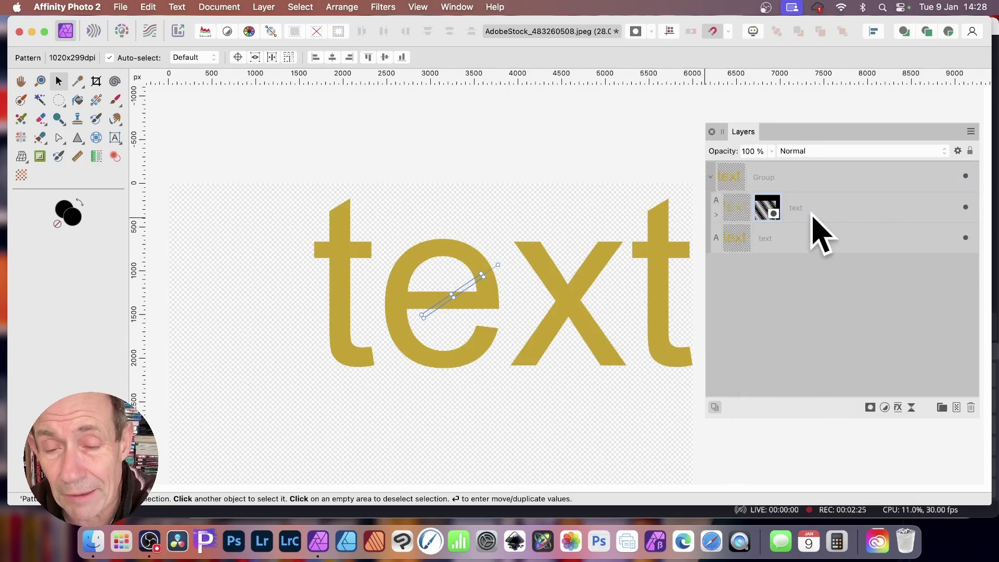
{"action": "left_click", "coordinate": [716, 215]}
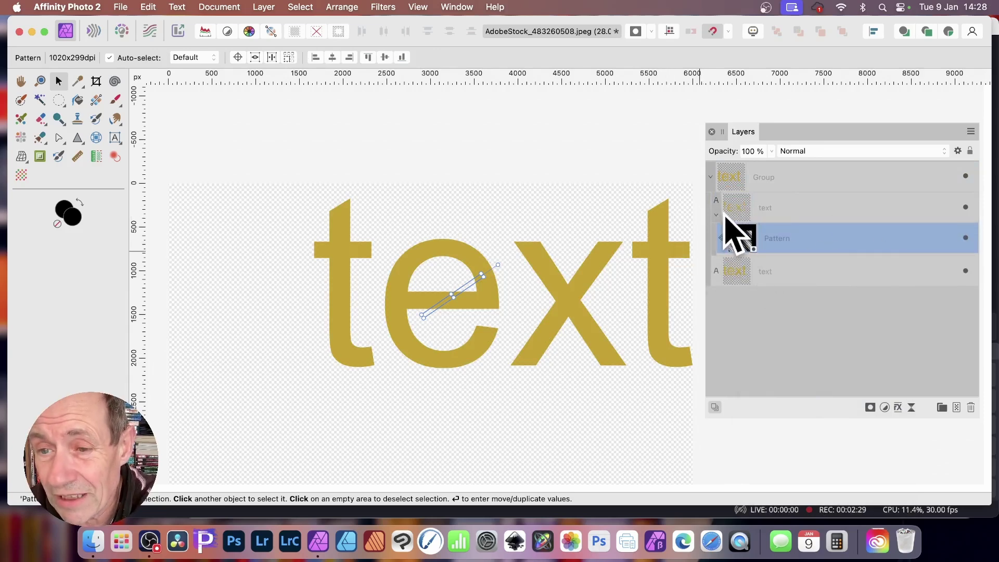
Add a 3D layer effect with a radius of 17 px to the masked text layer.
{"action": "left_click", "coordinate": [753, 217]}
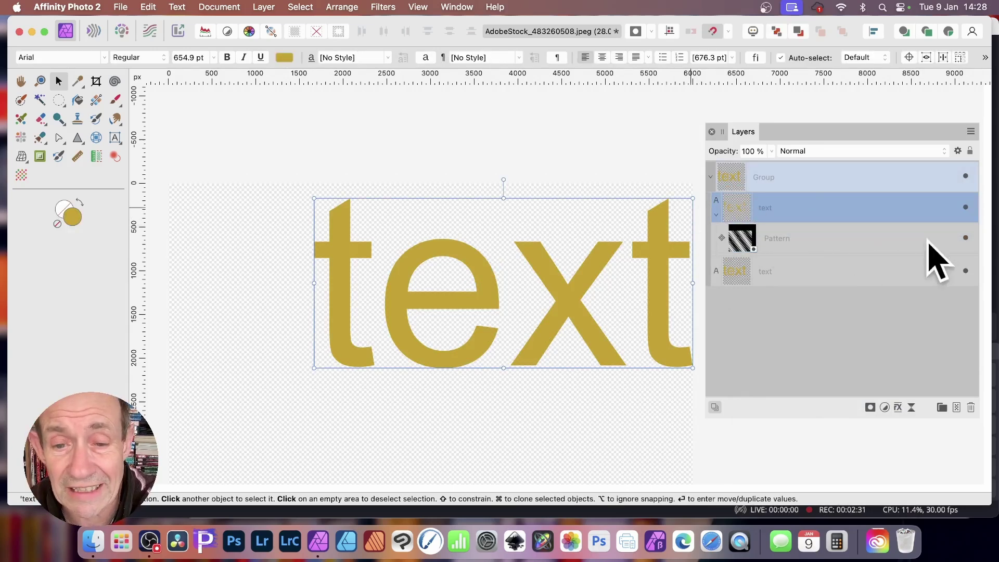
{"action": "left_click", "coordinate": [898, 408]}
{"action": "left_click", "coordinate": [543, 177]}
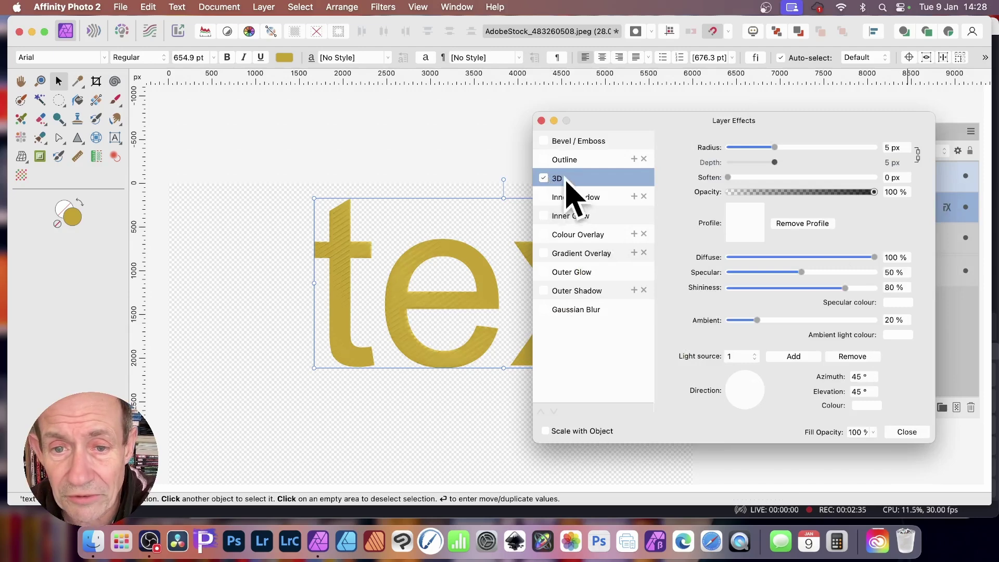
{"action": "mouse_move", "coordinate": [774, 147]}
{"action": "left_mouse_down"}
{"action": "mouse_move", "coordinate": [830, 150]}
{"action": "mouse_move", "coordinate": [770, 151]}
{"action": "left_mouse_up"}
{"action": "left_click_drag", "start_coordinate": [799, 148], "coordinate": [804, 148]}
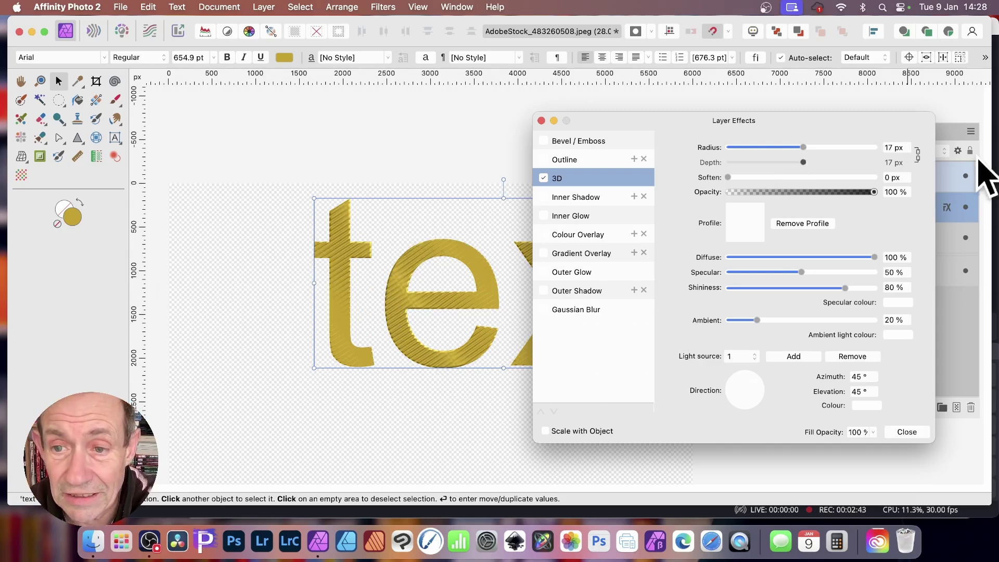
Give the 3D effect the standard profile curve that rises slowly at first and steeply at the end.
{"action": "left_click", "coordinate": [754, 226]}
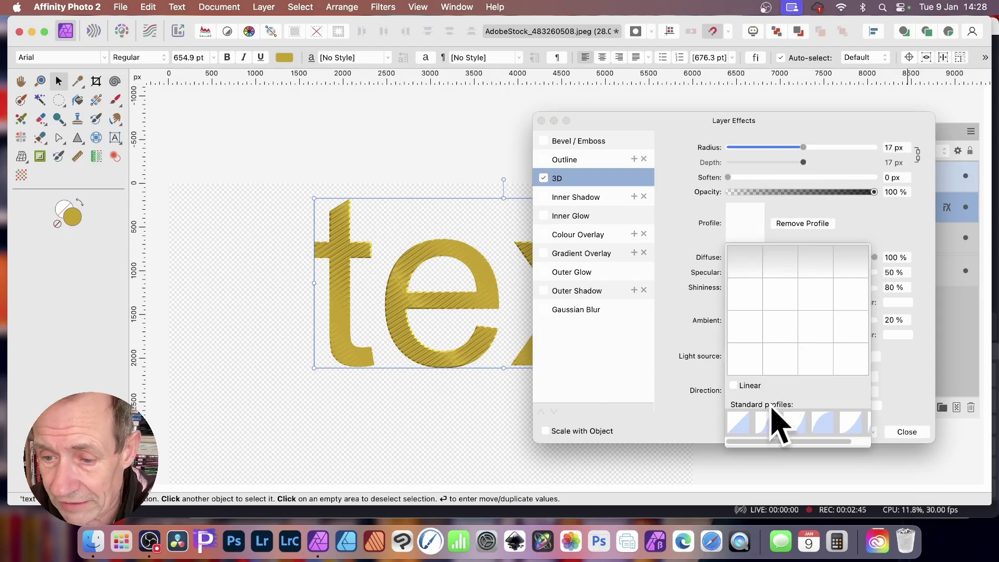
{"action": "left_click", "coordinate": [772, 423]}
{"action": "left_click", "coordinate": [845, 424]}
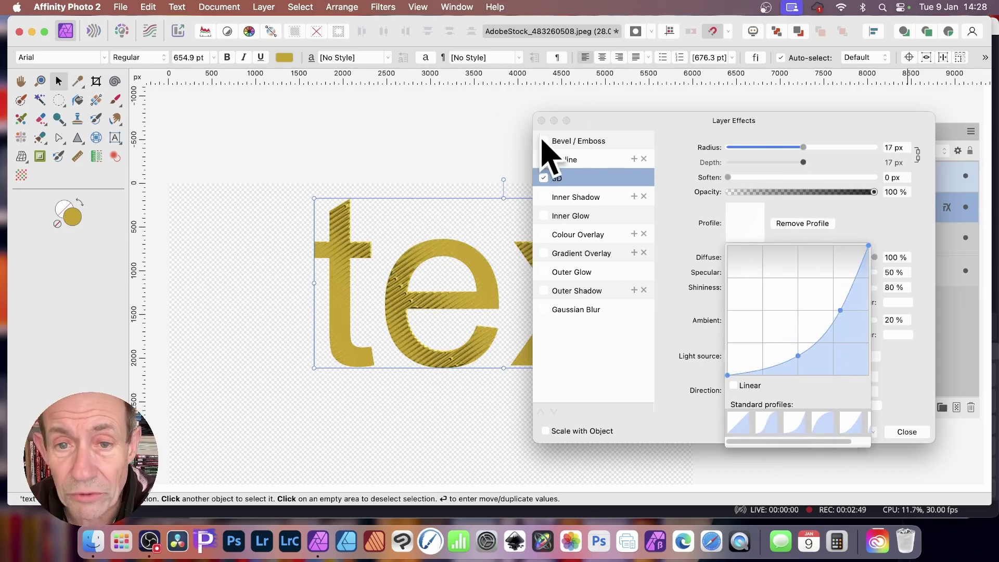
Add a Pillow Bevel / Emboss effect with a 13.7 px radius to the masked text and close the layer effects.
{"action": "left_click", "coordinate": [577, 141]}
{"action": "left_click", "coordinate": [607, 142]}
{"action": "left_click_drag", "start_coordinate": [791, 162], "coordinate": [800, 162]}
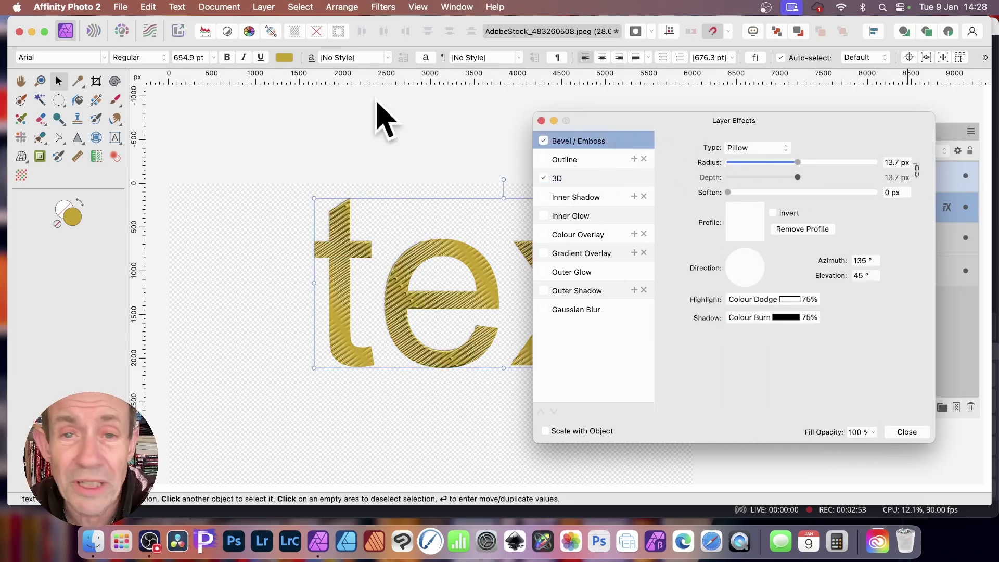
{"action": "left_click", "coordinate": [908, 432]}
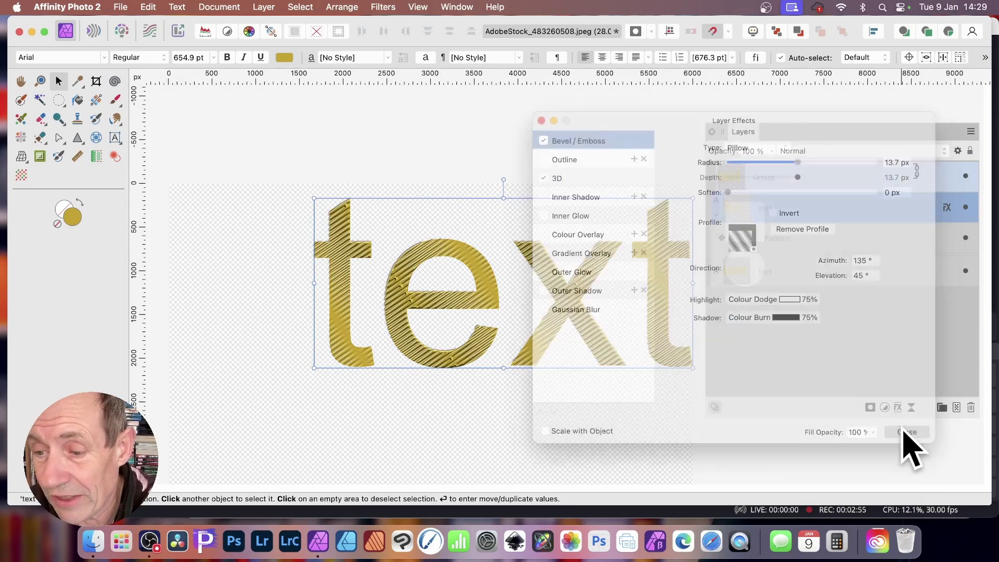
Collapse the text group, rasterise it into a single pixel layer, and position the whole word within the canvas.
{"action": "left_click", "coordinate": [756, 180]}
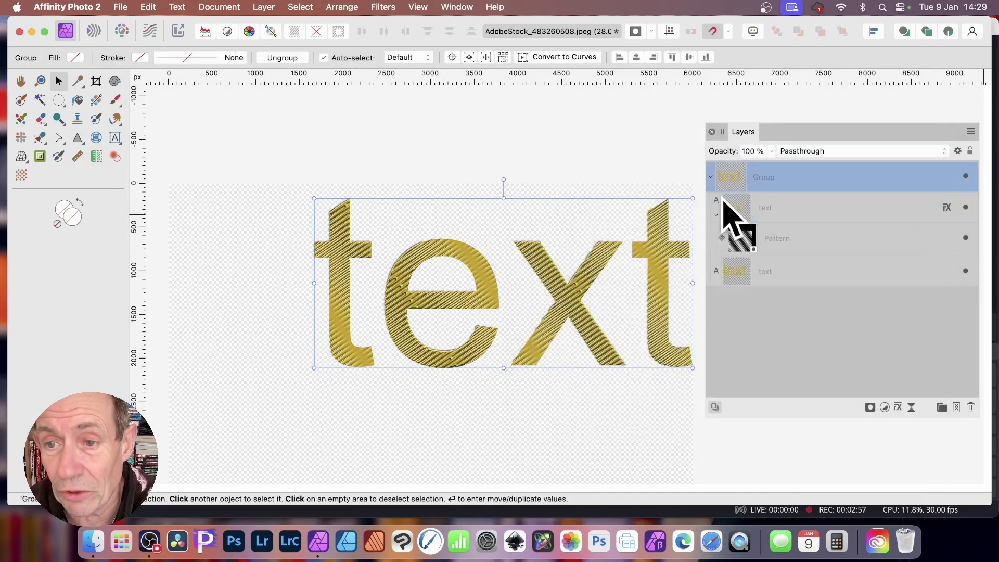
{"action": "left_click", "coordinate": [710, 178]}
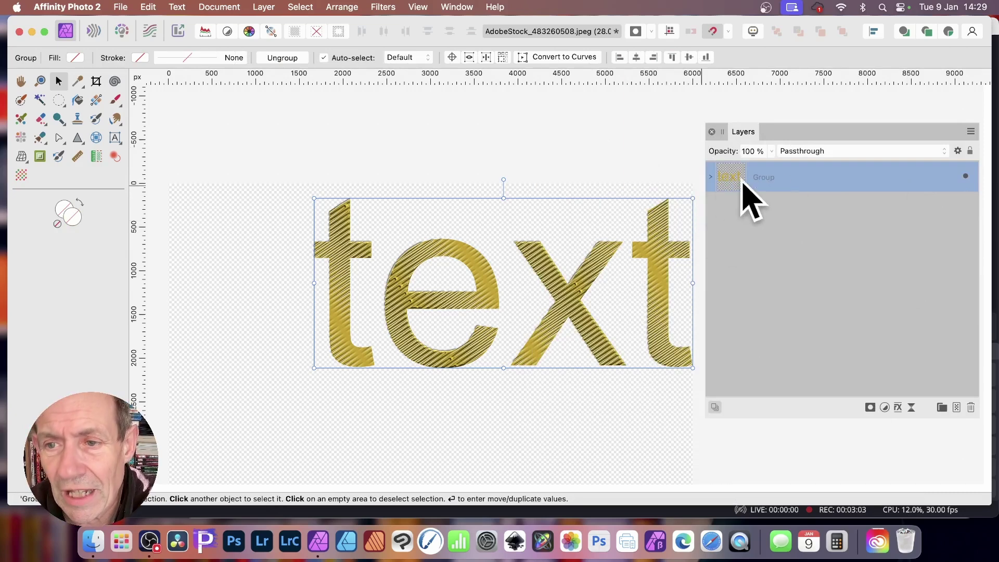
{"action": "left_click_drag", "start_coordinate": [475, 286], "coordinate": [486, 339]}
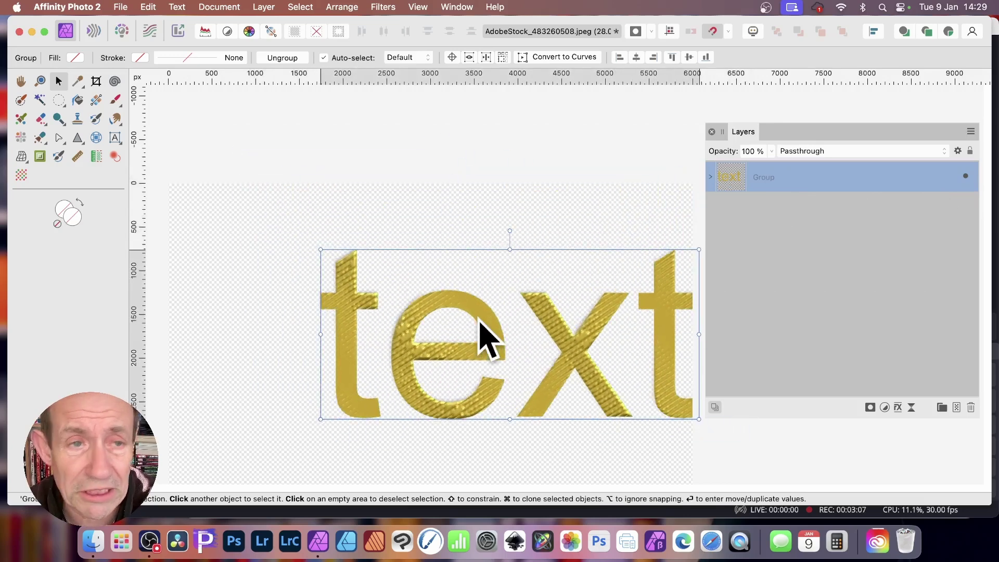
{"action": "left_click", "coordinate": [259, 11]}
{"action": "scroll", "coordinate": [358, 468], "scroll_direction": "down", "scroll_amount": 5}
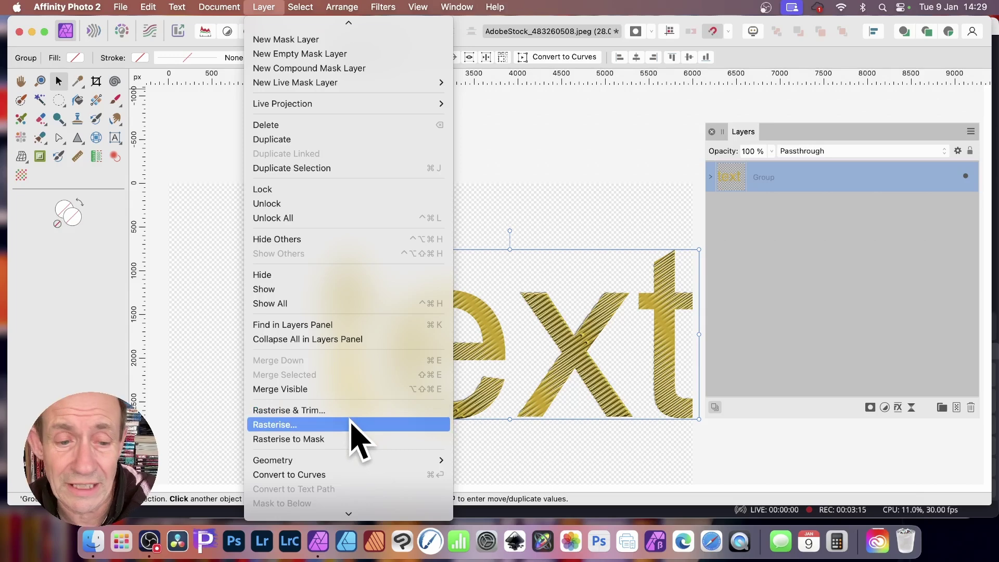
{"action": "left_click", "coordinate": [351, 424]}
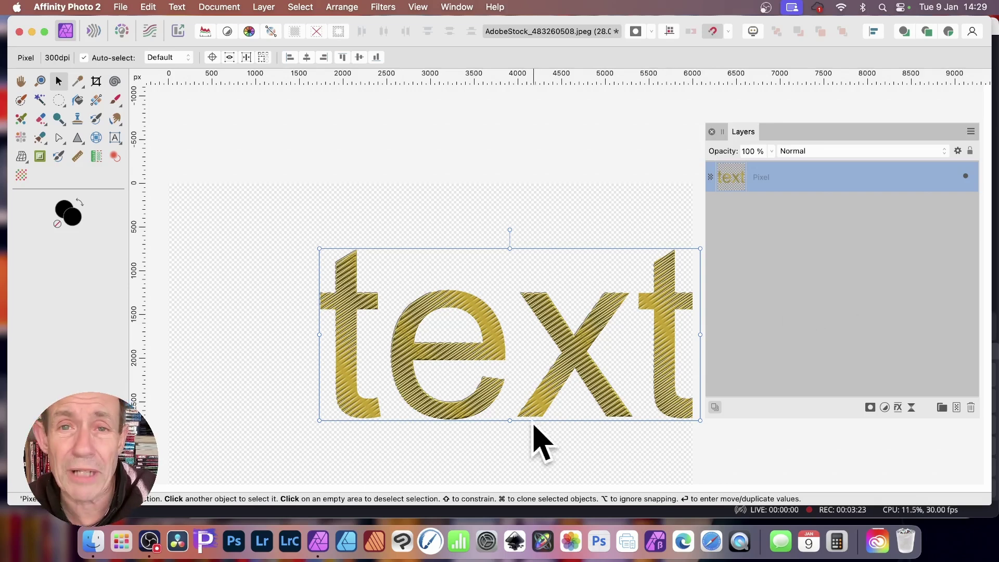
{"action": "left_click_drag", "start_coordinate": [488, 320], "coordinate": [439, 291]}
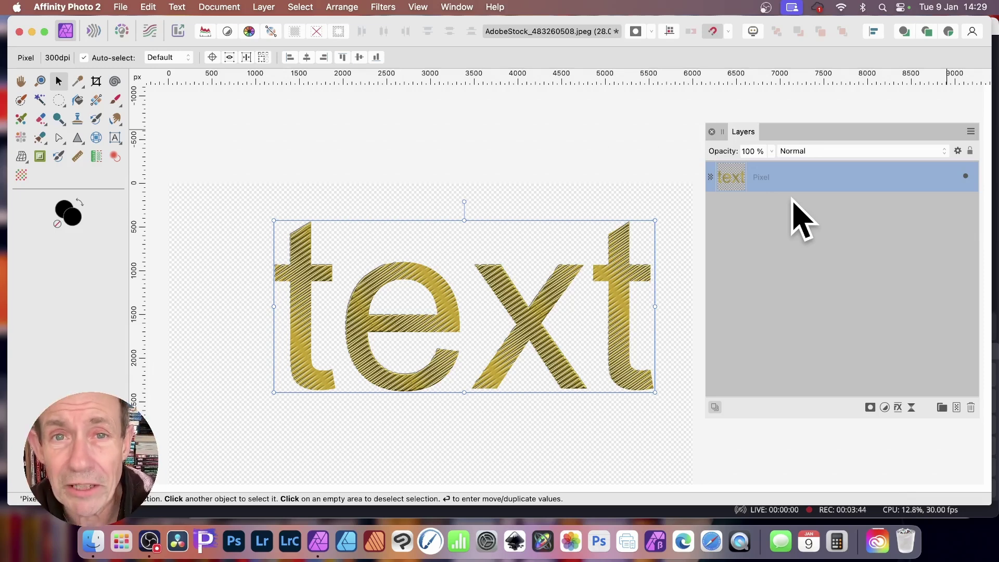
{"action": "left_click", "coordinate": [766, 7]}
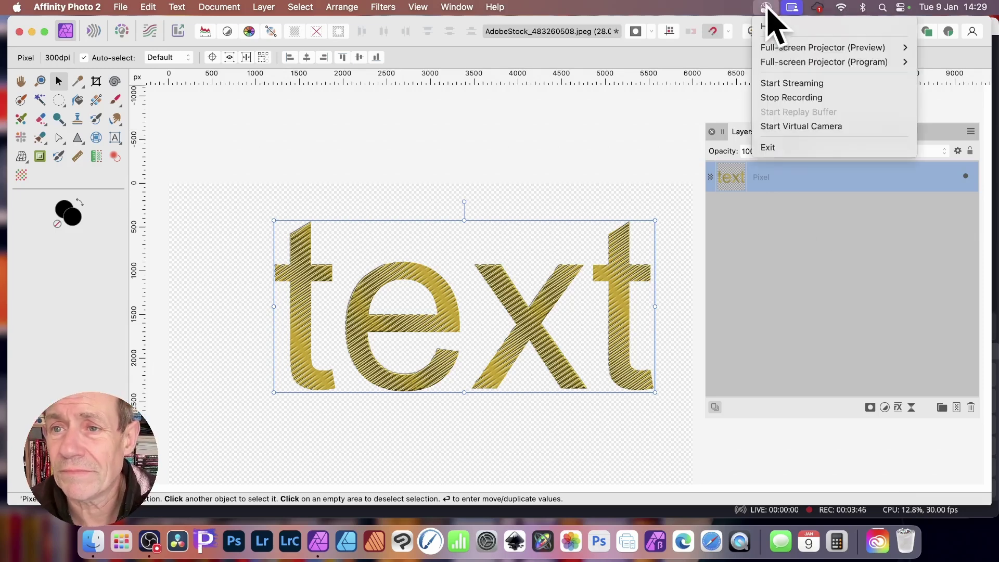